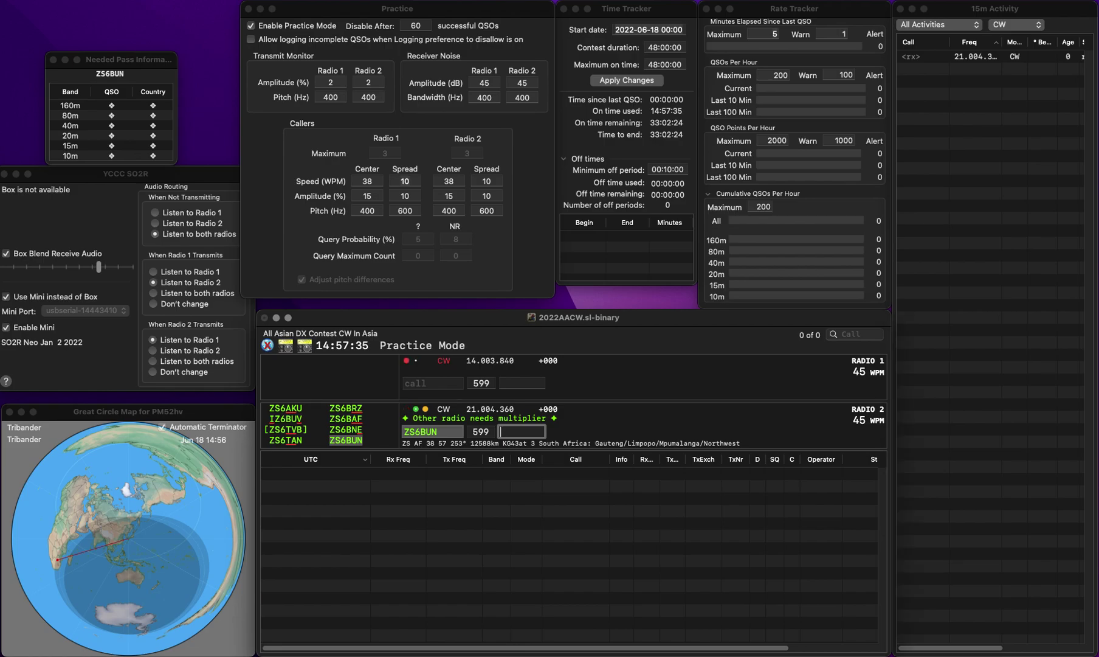
pyautogui.write('56')
pyautogui.press('Return')
pyautogui.write('9S')
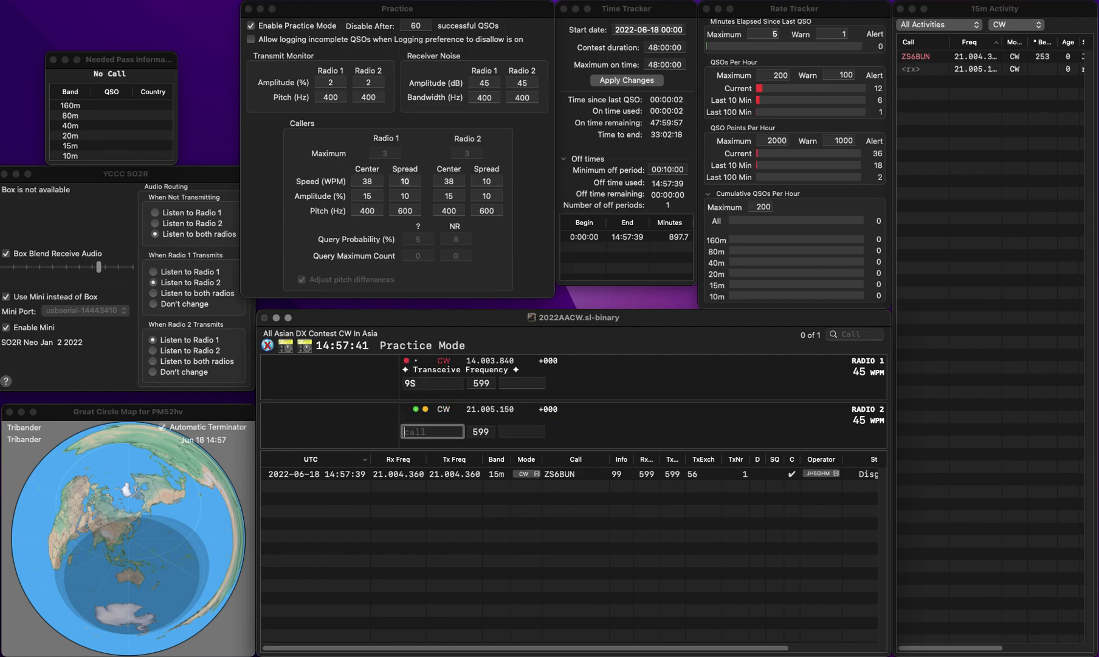
pyautogui.click(405, 383)
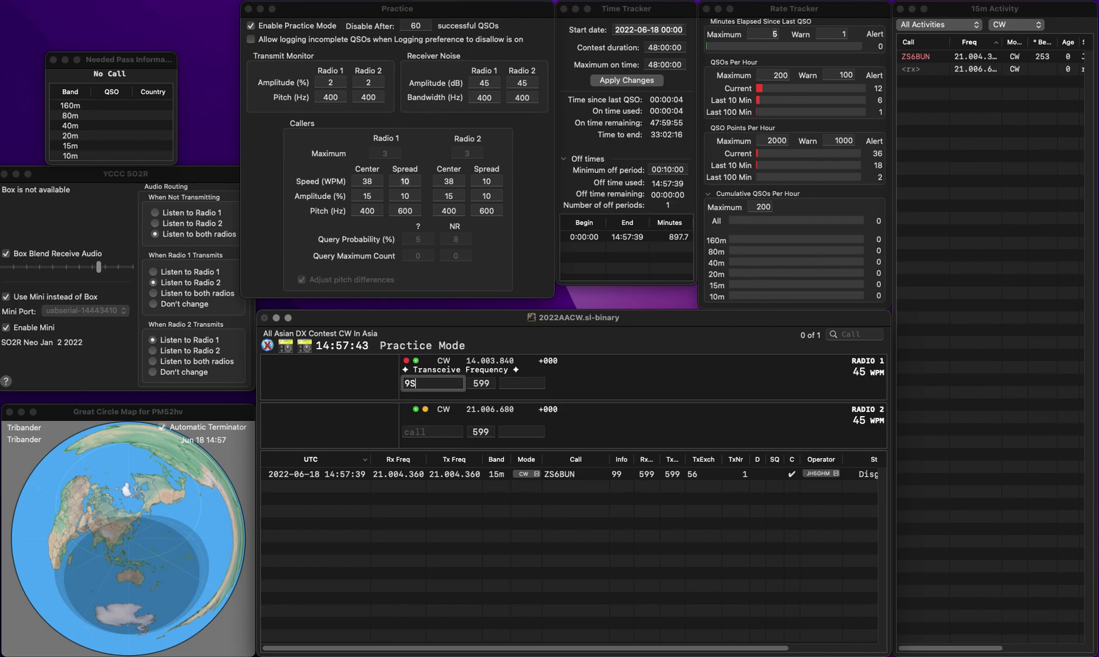
pyautogui.write('NY')
pyautogui.press('End')
pyautogui.press('BackSpace')
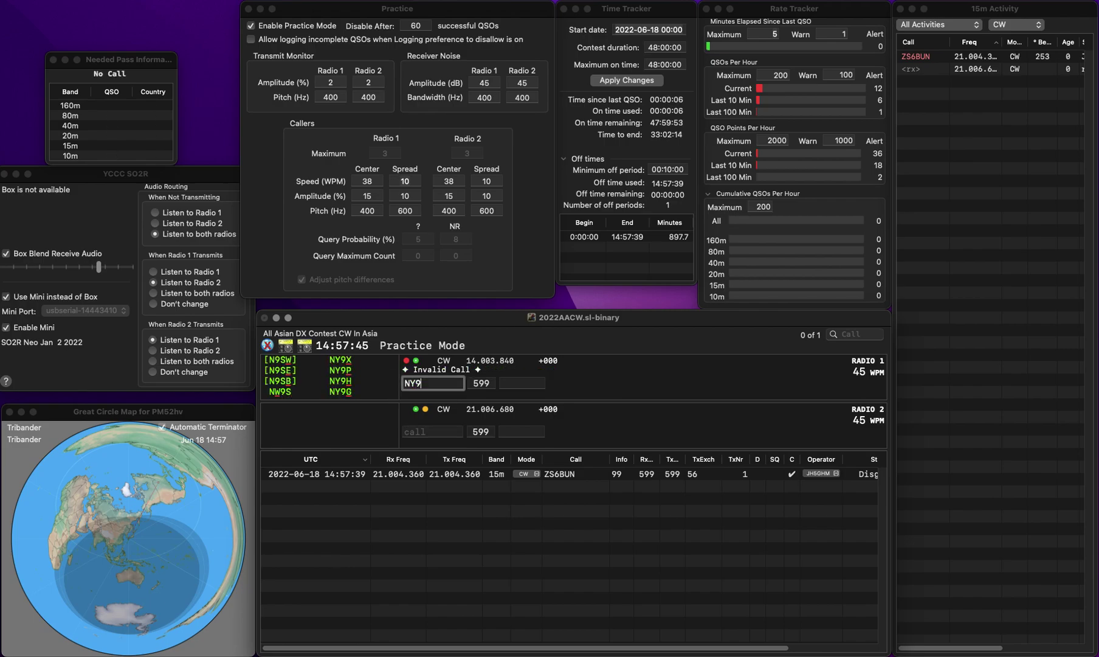
pyautogui.write('H')
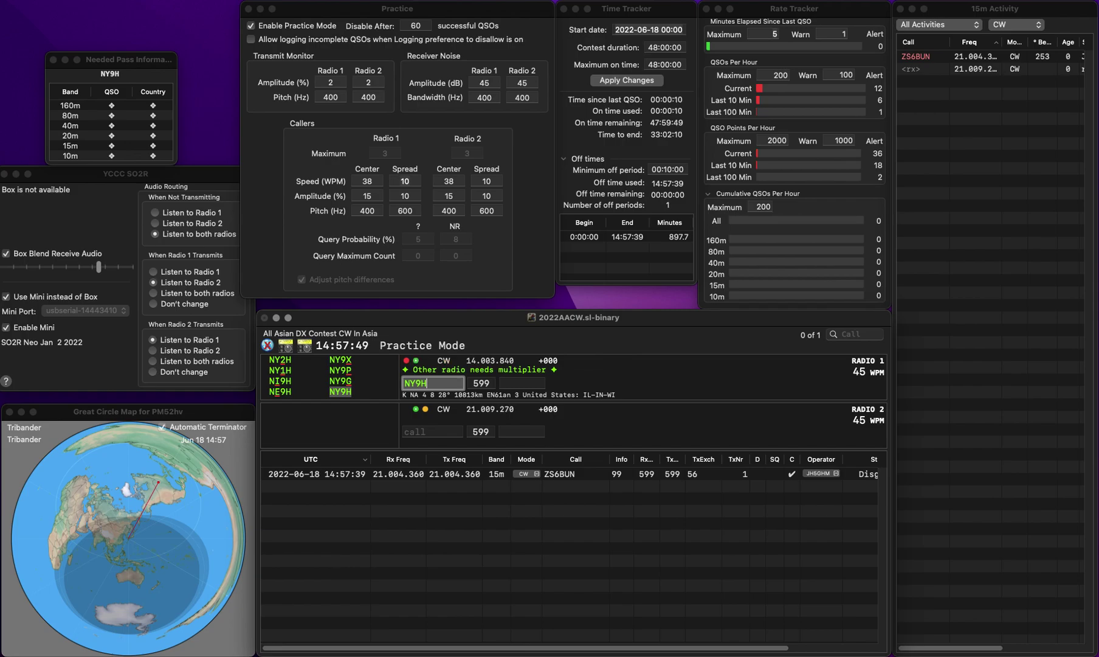
pyautogui.press('space')
pyautogui.write('08')
pyautogui.press('Return')
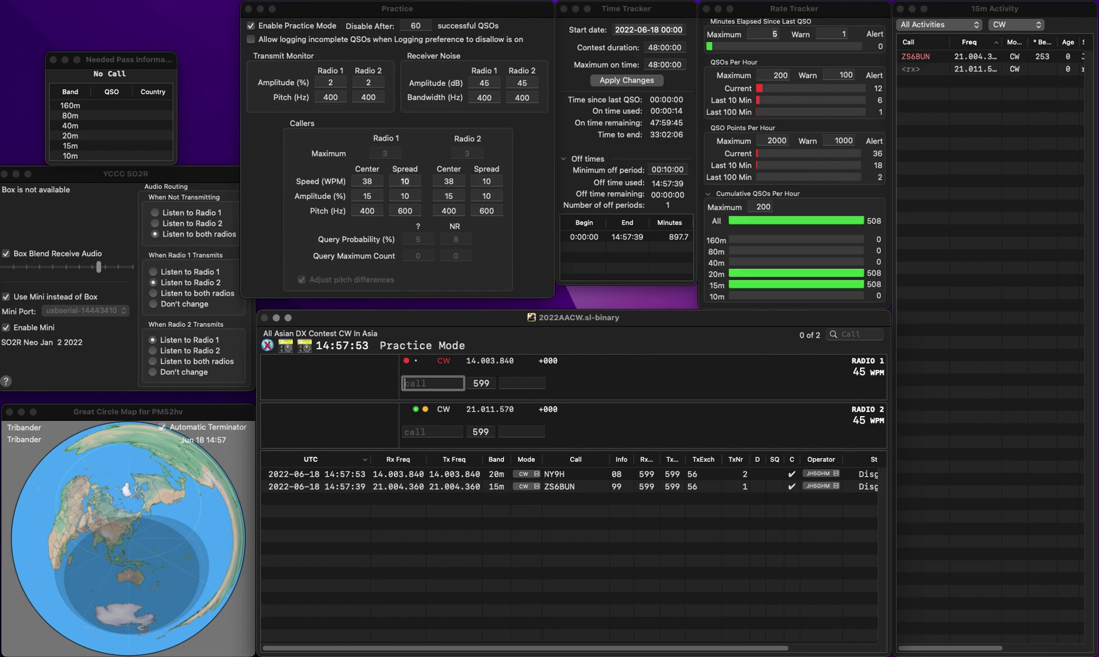
# Step: Work out the next caller on Radio 1 as W3AW and send it the exchange
pyautogui.write('W4U')
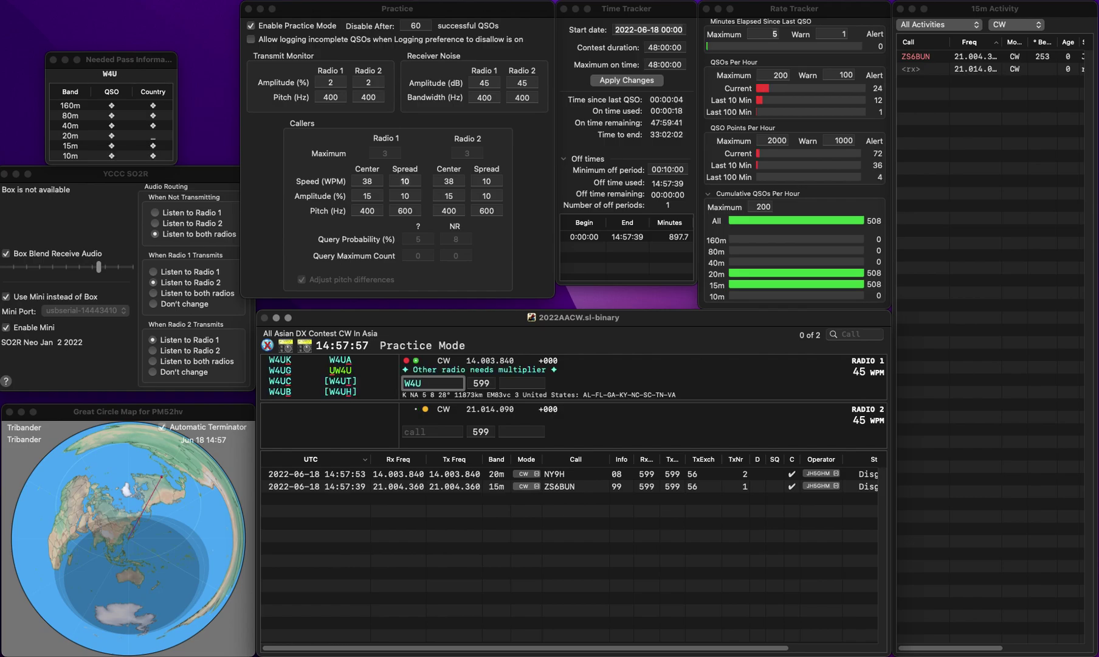
pyautogui.press('BackSpace')
pyautogui.write('VW')
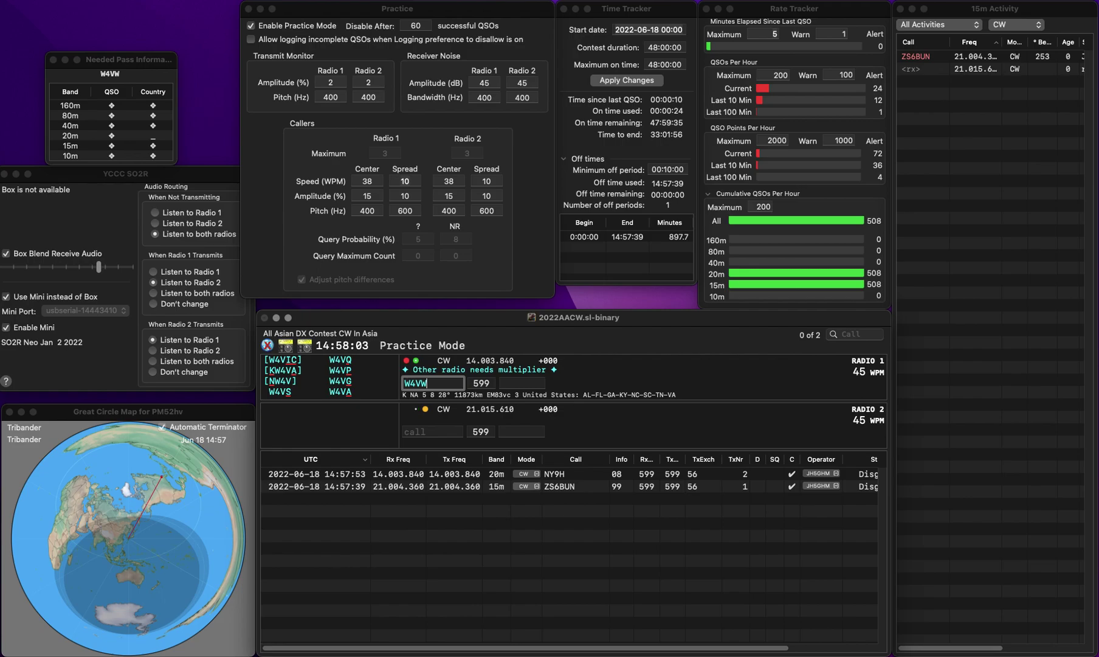
pyautogui.press('Left')
pyautogui.press('BackSpace')
pyautogui.press('BackSpace')
pyautogui.write('3A')
pyautogui.press('Return')
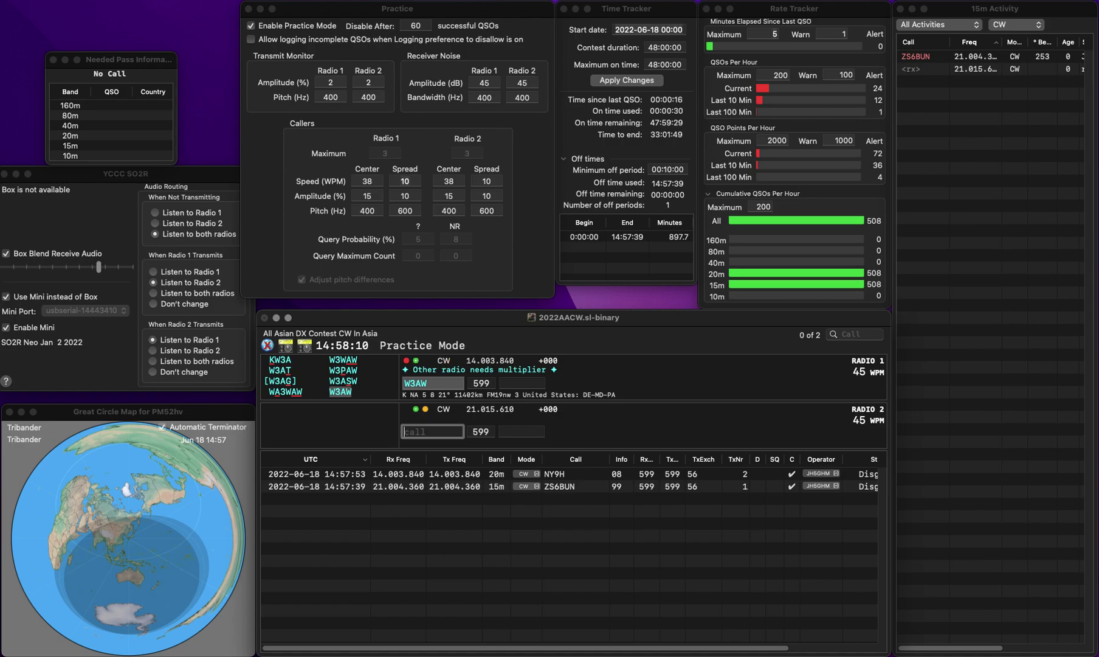
# Step: Note the partial call BD on Radio 2 and log W3AW on Radio 1 with received exchange 14
pyautogui.press('\\')
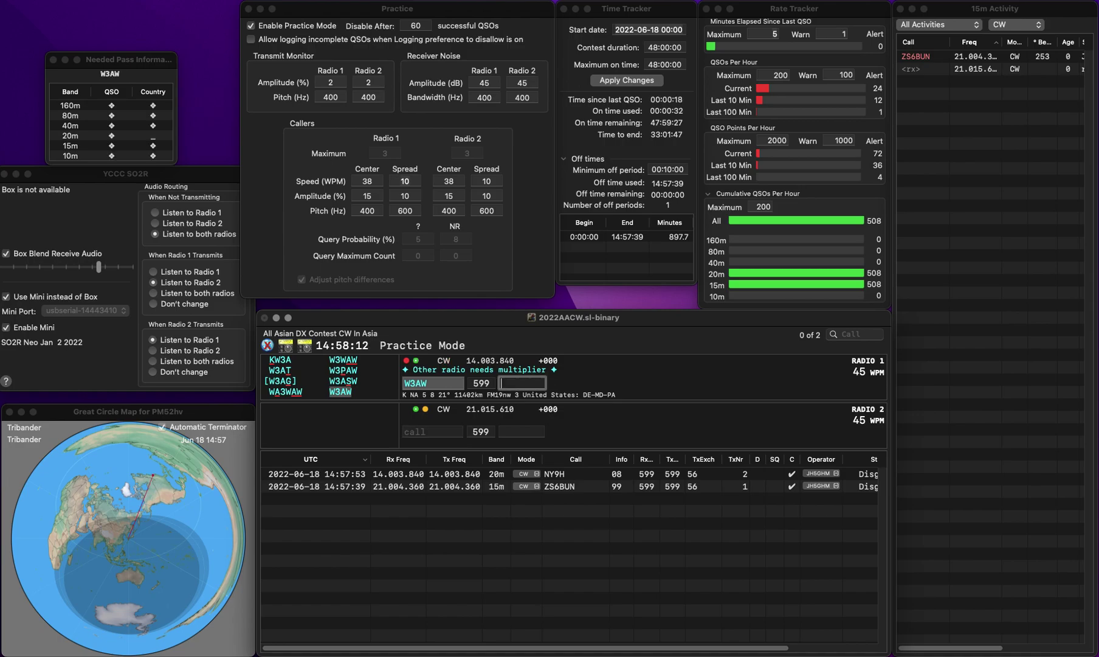
pyautogui.press('Return')
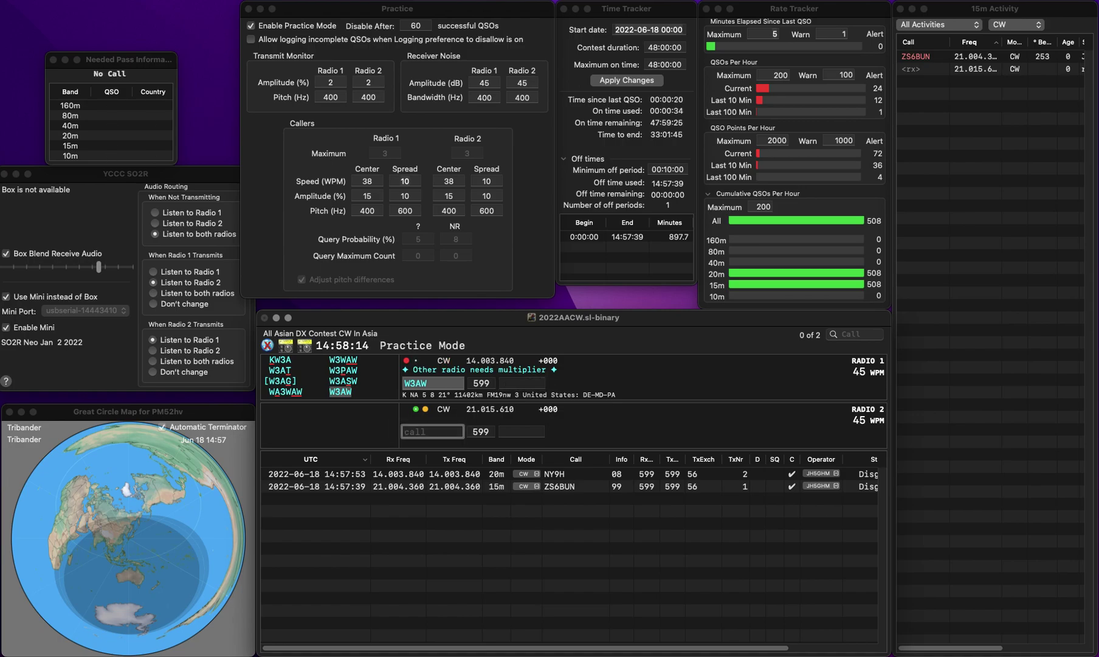
pyautogui.write('BD')
pyautogui.press('Up')
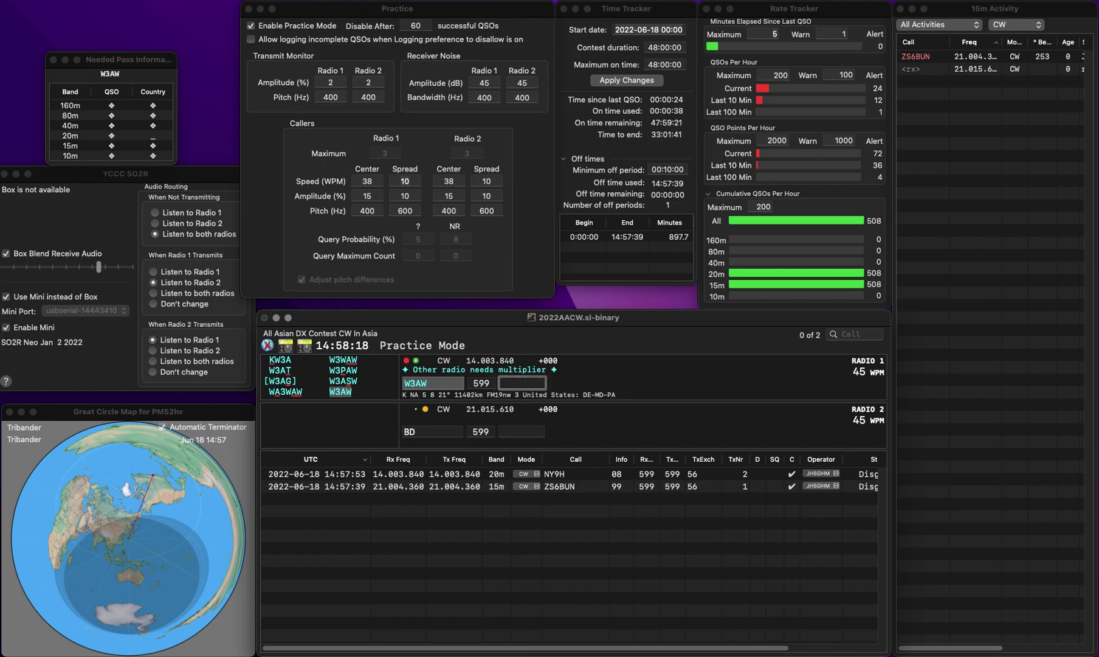
pyautogui.press('Return')
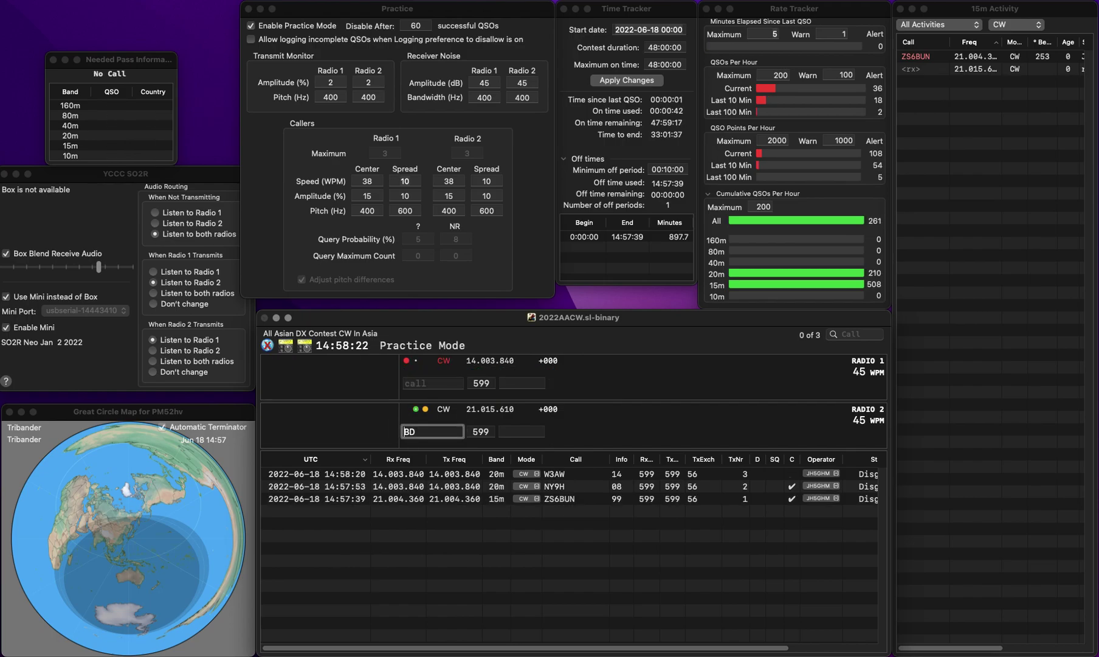
# Step: Enter the call 8N3HQ on Radio 1 and send it the exchange
pyautogui.press('Up')
pyautogui.write('N3H')
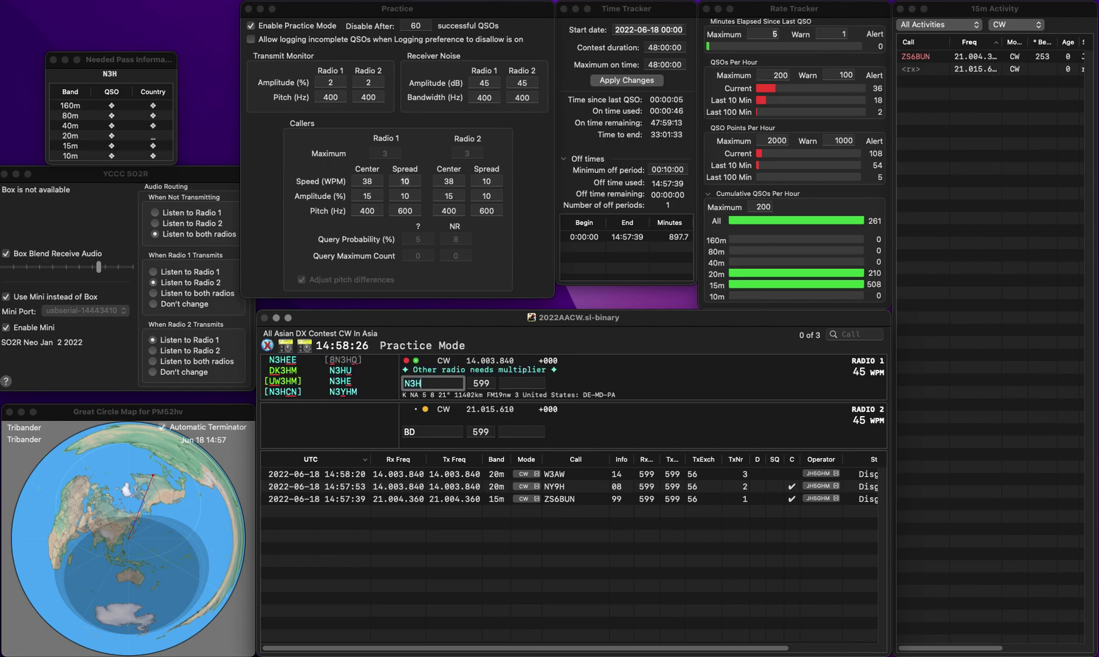
pyautogui.write('Q8')
pyautogui.press('Return')
pyautogui.press('Down')
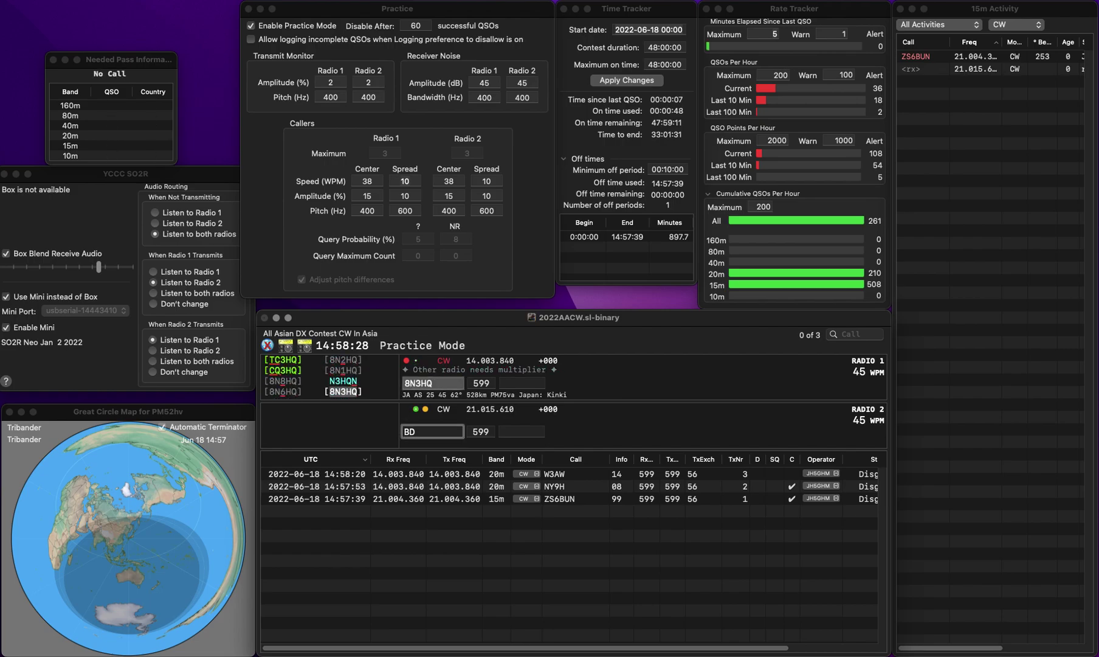
# Step: Correct the Radio 1 call to 8N2HQ and send the exchange again
pyautogui.write('V')
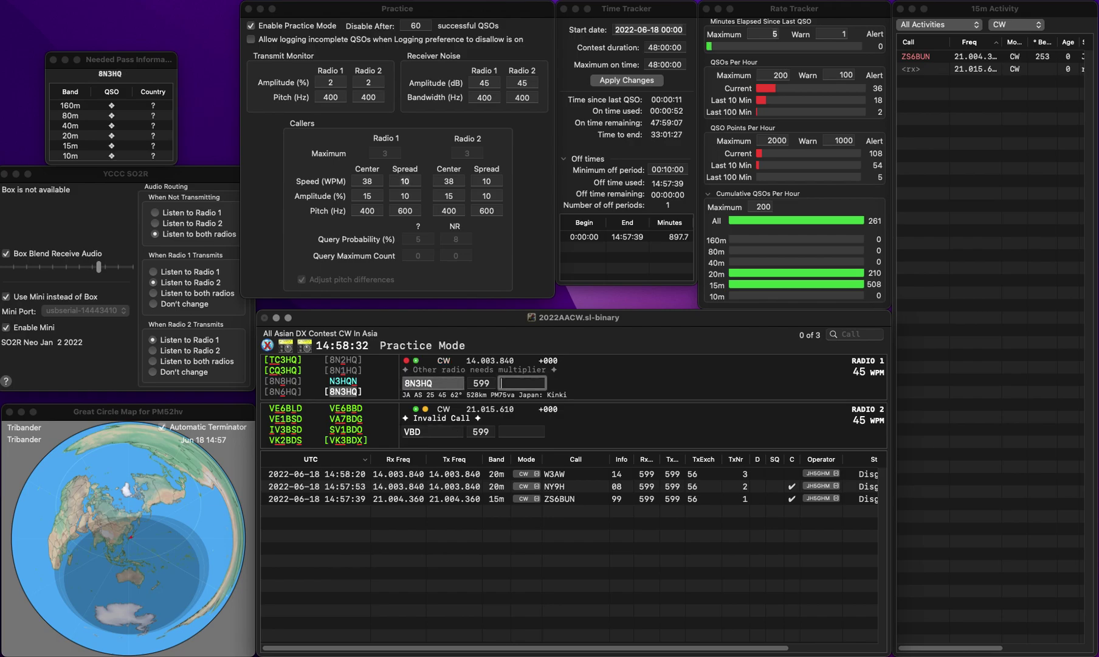
pyautogui.press('space')
pyautogui.press('Right')
pyautogui.press('Right')
pyautogui.press('BackSpace')
pyautogui.write('2')
pyautogui.press('Return')
# Step: Complete the Radio 2 call as EC3CVD and log the contact with received exchange 96
pyautogui.press('BackSpace')
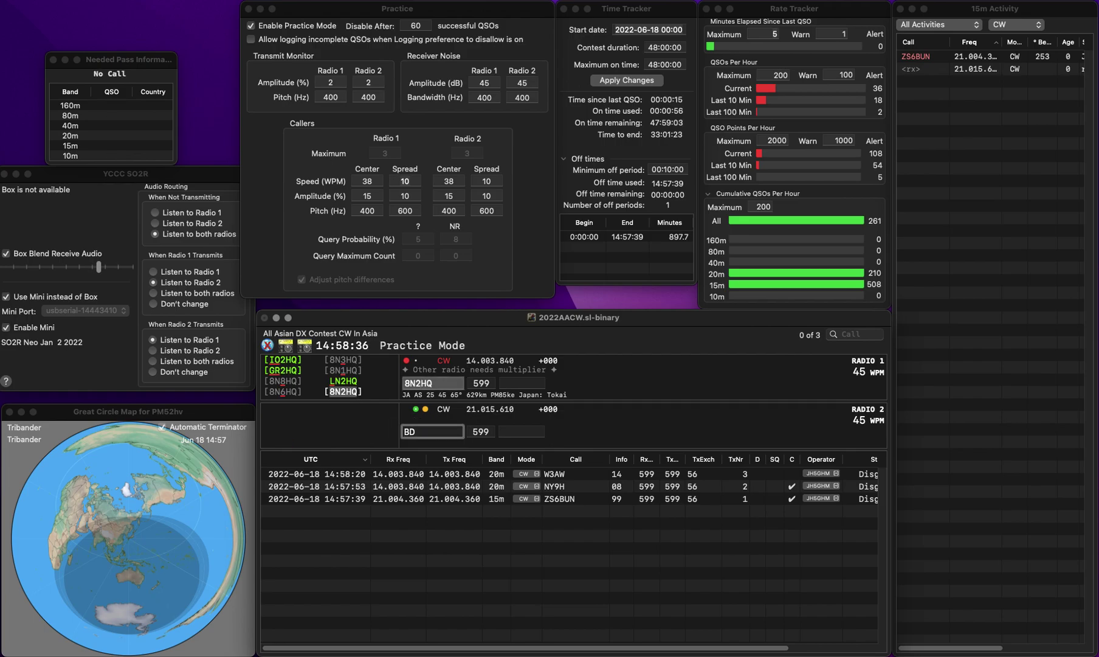
pyautogui.write('EC3')
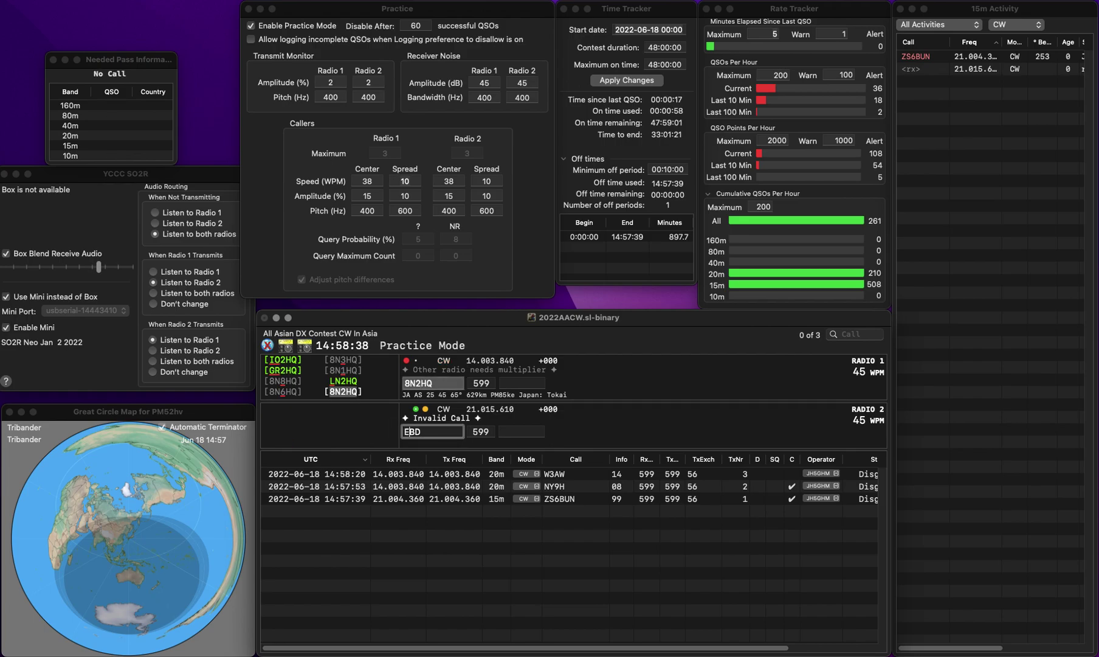
pyautogui.press('Delete')
pyautogui.write('CV')
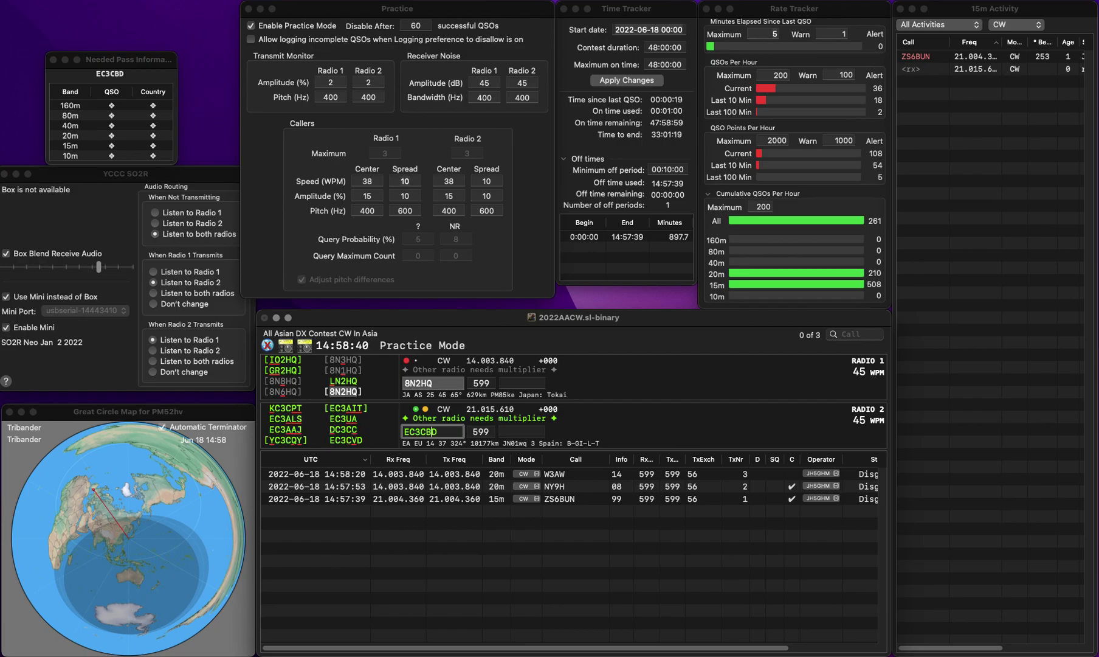
pyautogui.press('Return')
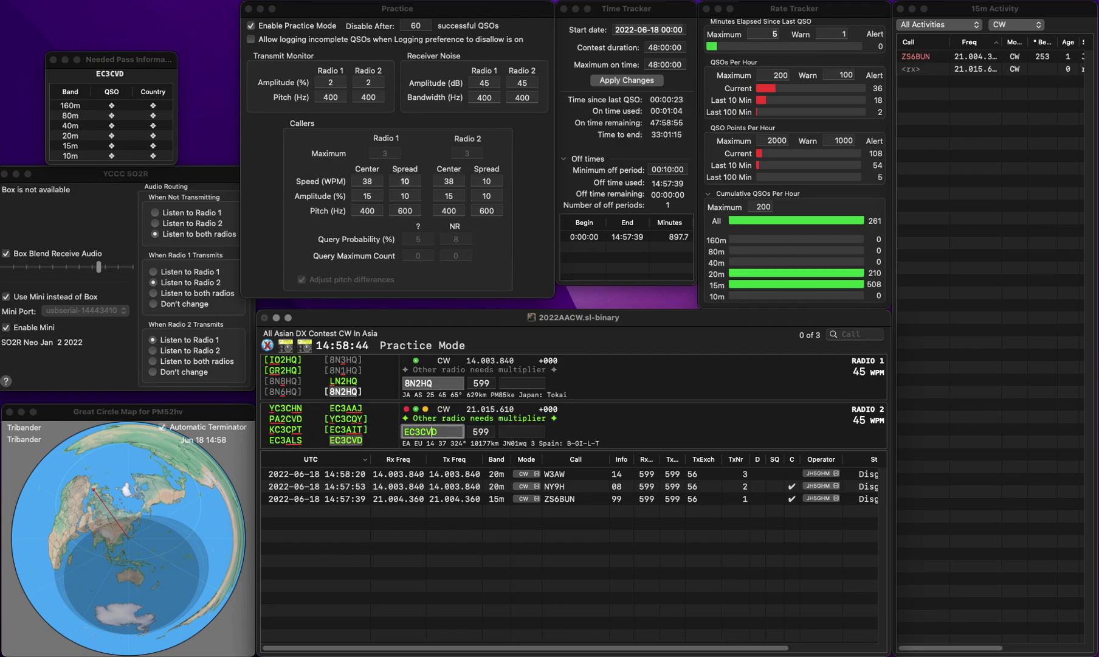
pyautogui.press('Tab')
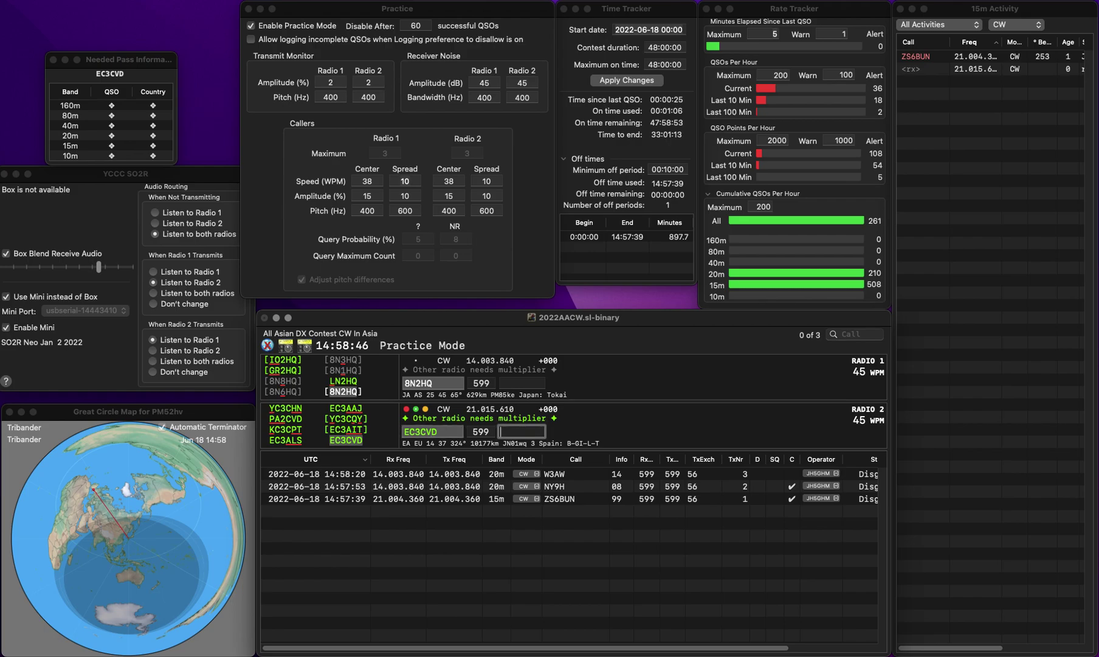
pyautogui.write('96')
pyautogui.press('Return')
pyautogui.press('Tab')
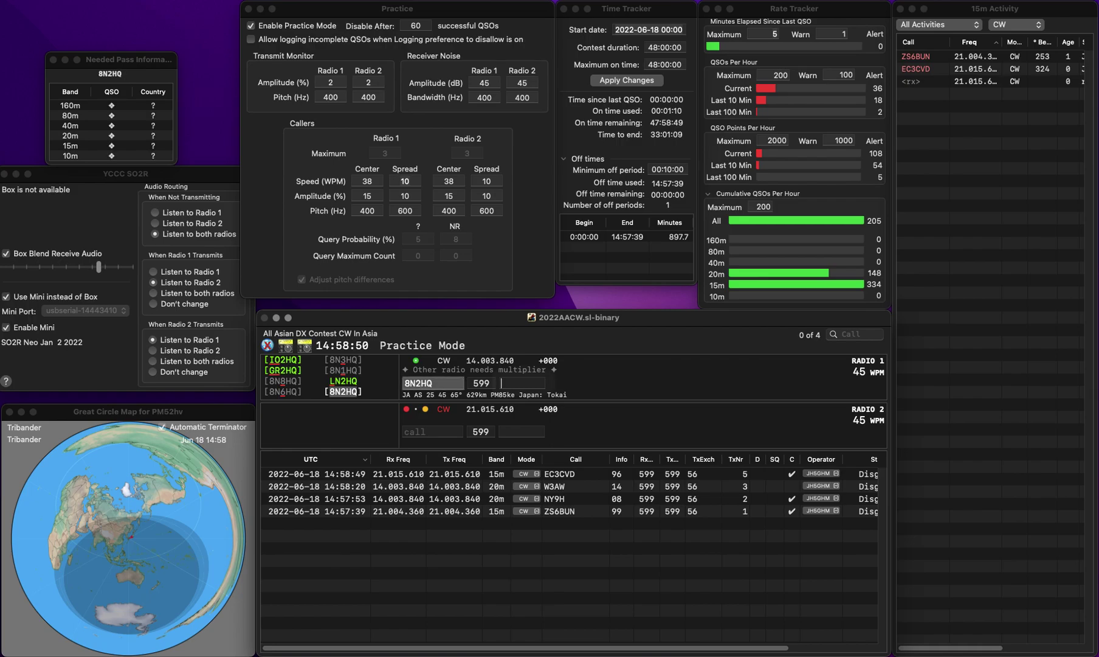
pyautogui.write('70')
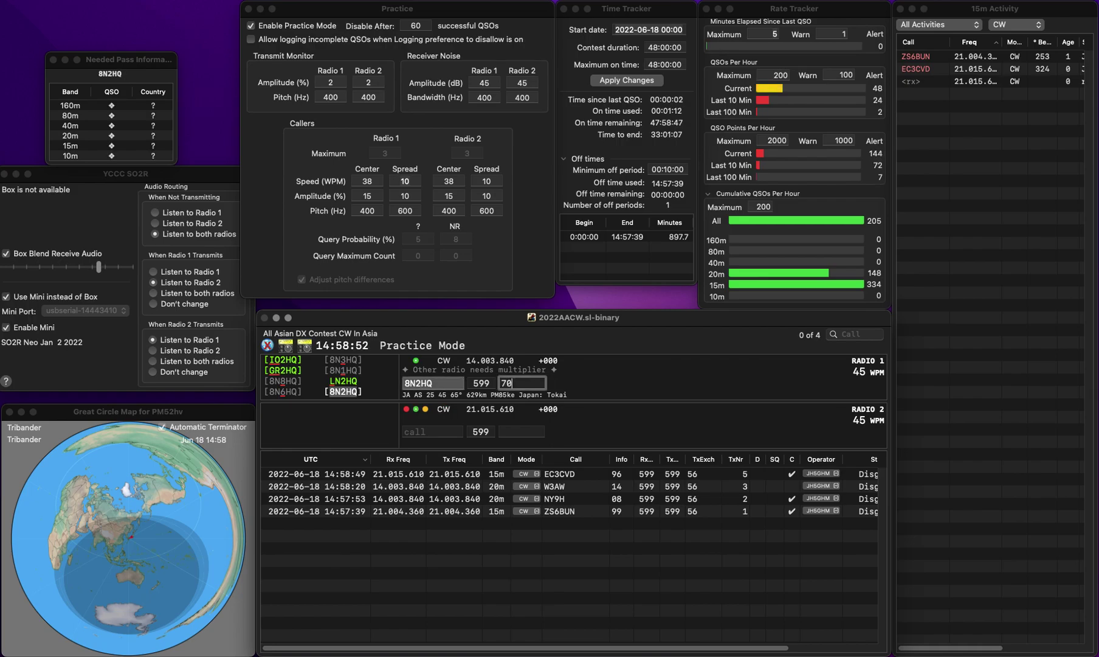
pyautogui.press('Return')
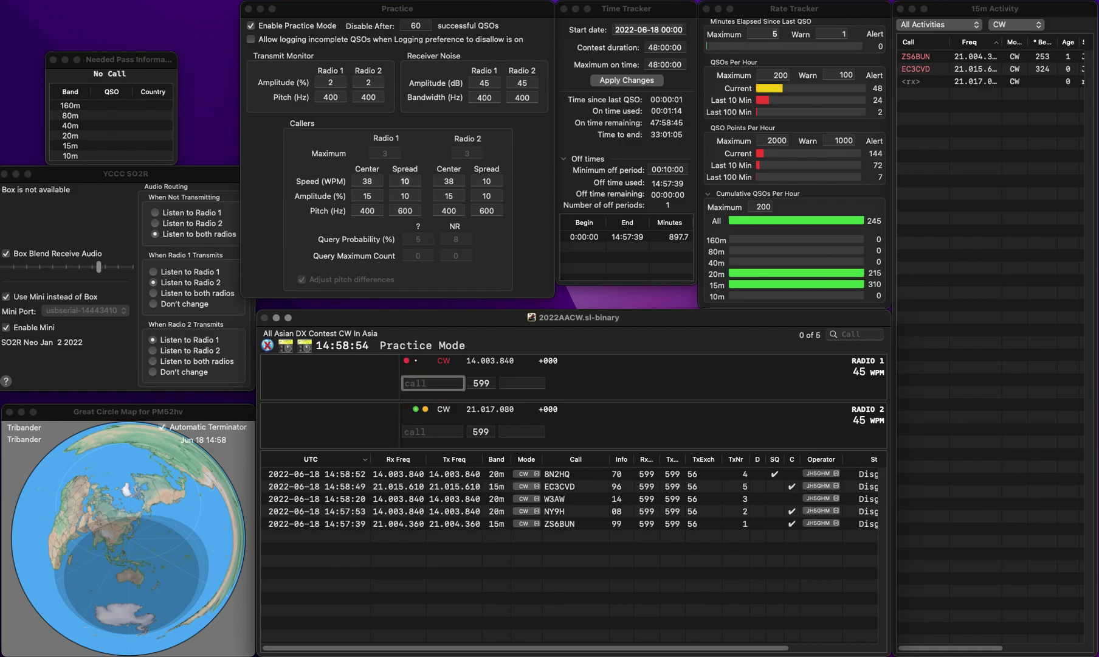
pyautogui.write('DL8ZAJ')
pyautogui.press('Return')
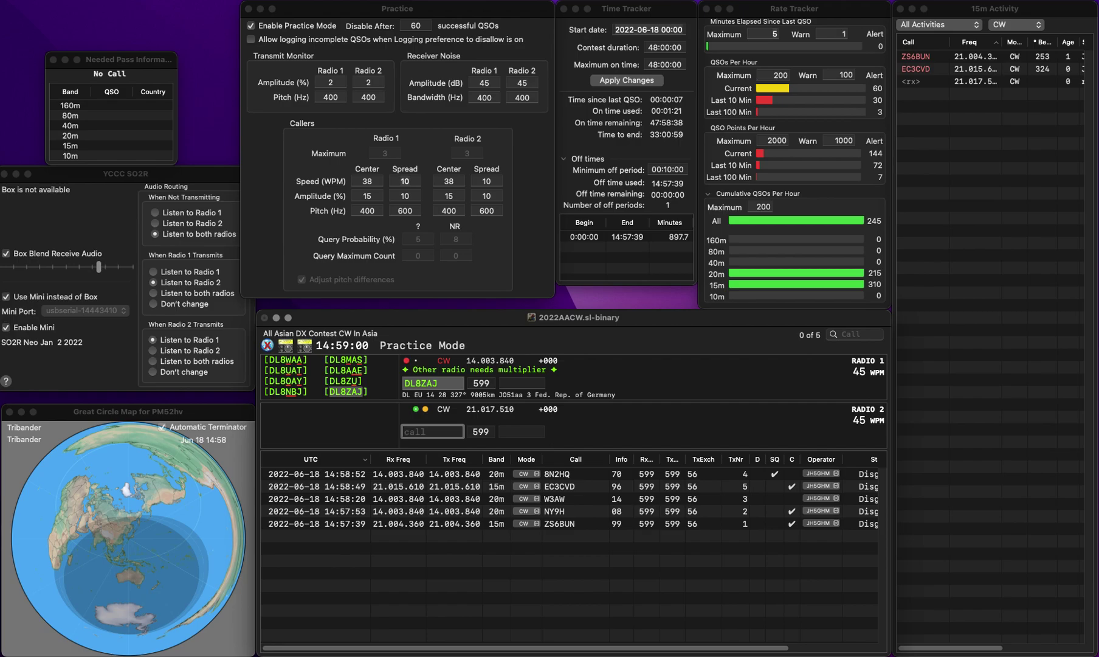
pyautogui.press('Up')
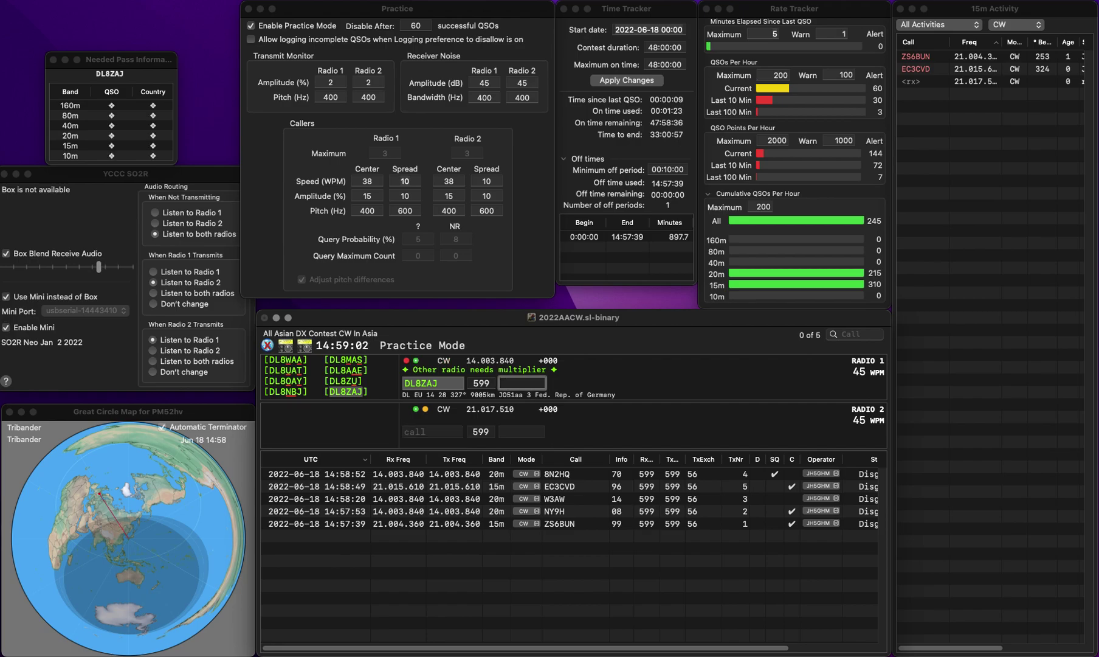
pyautogui.write('34')
pyautogui.press('Return')
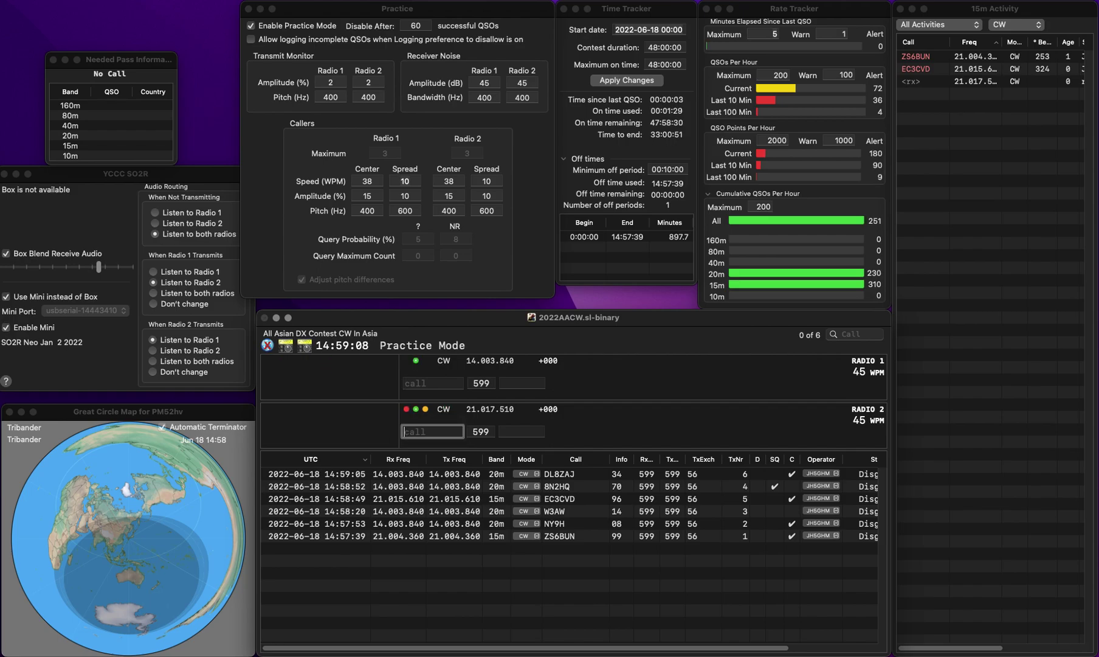
pyautogui.write('K2KQ')
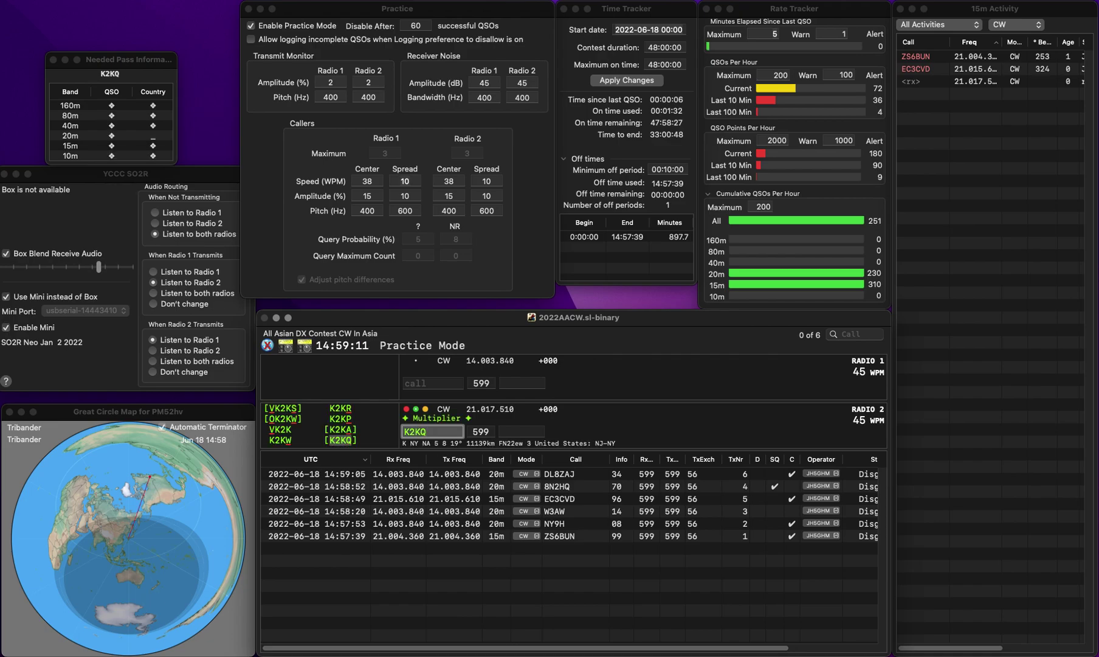
pyautogui.press('Return')
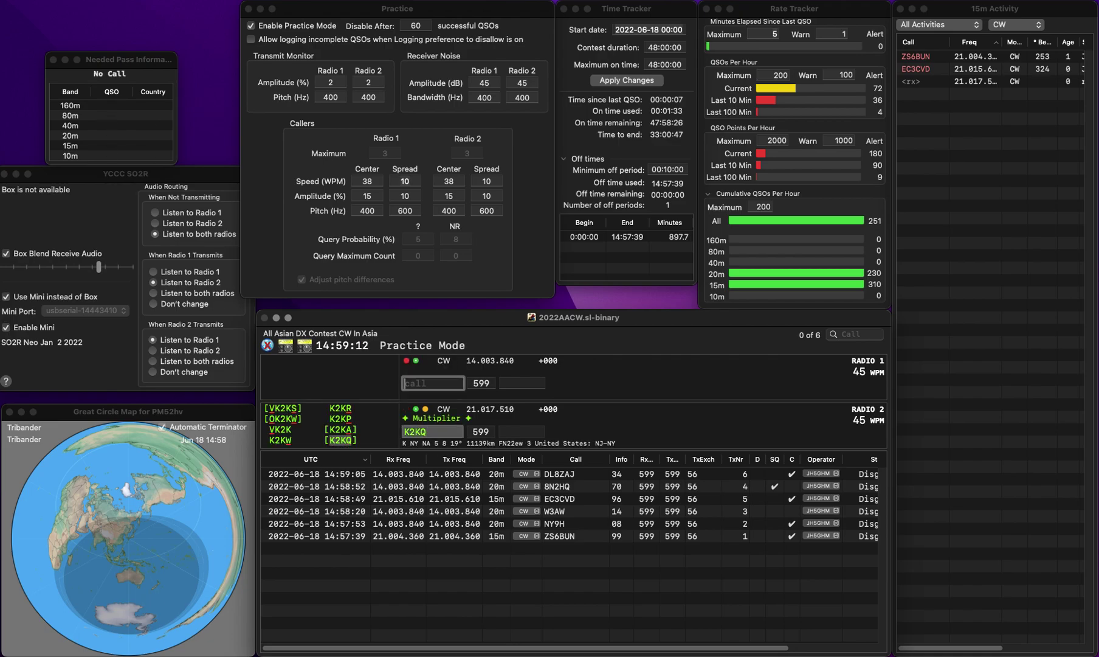
pyautogui.write('K5NV')
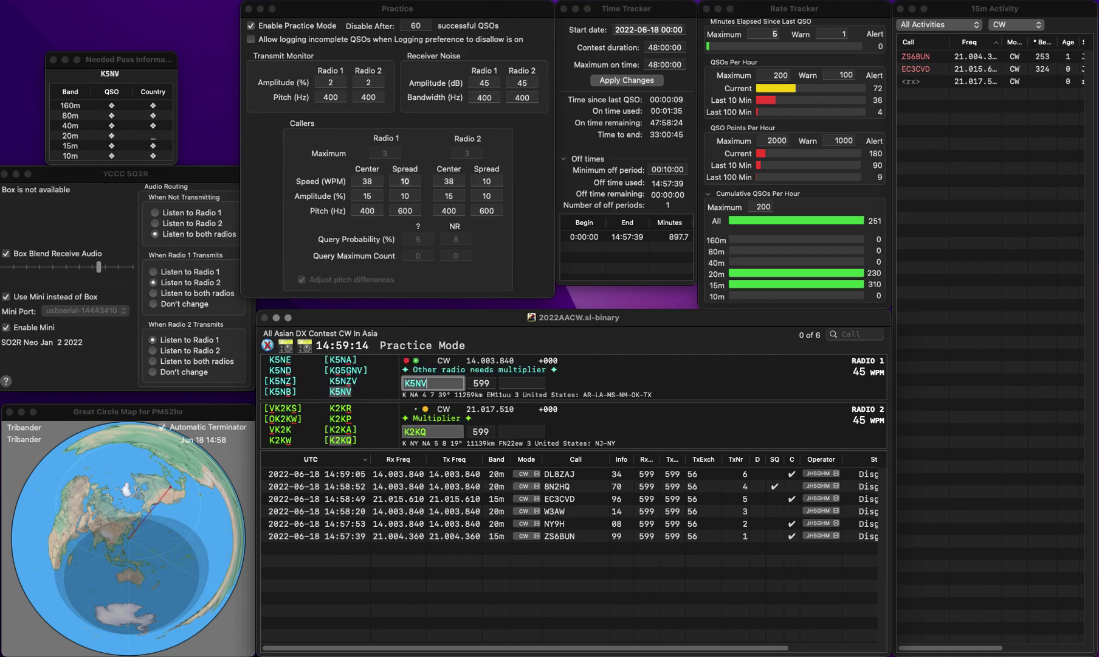
pyautogui.press('Return')
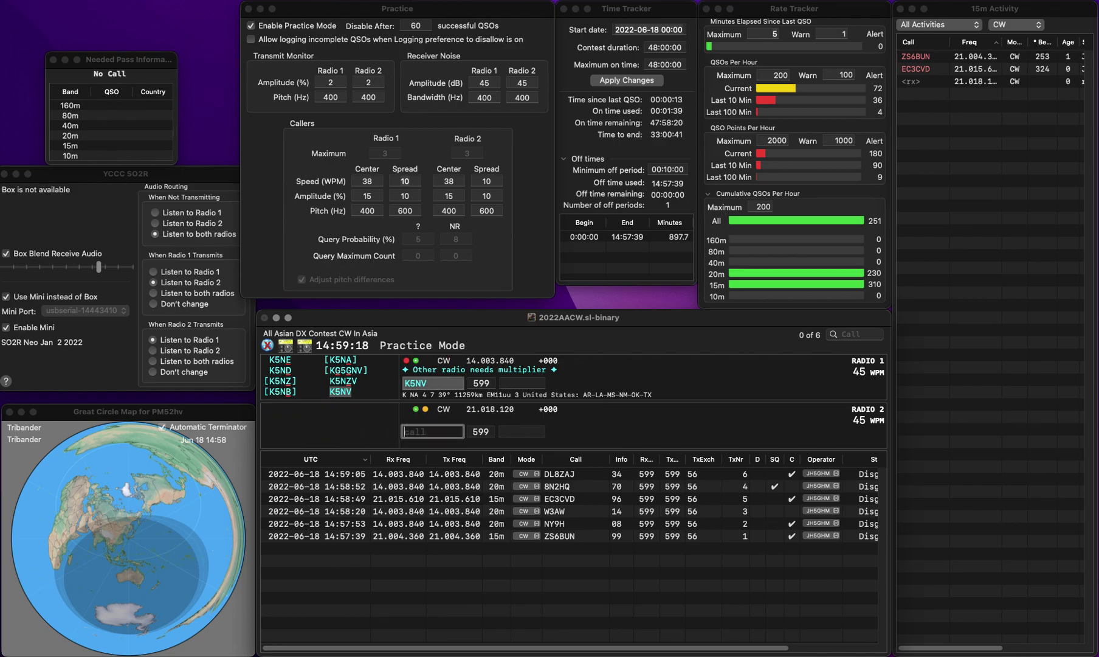
pyautogui.press('Up')
pyautogui.press('space')
pyautogui.write('02')
pyautogui.press('Return')
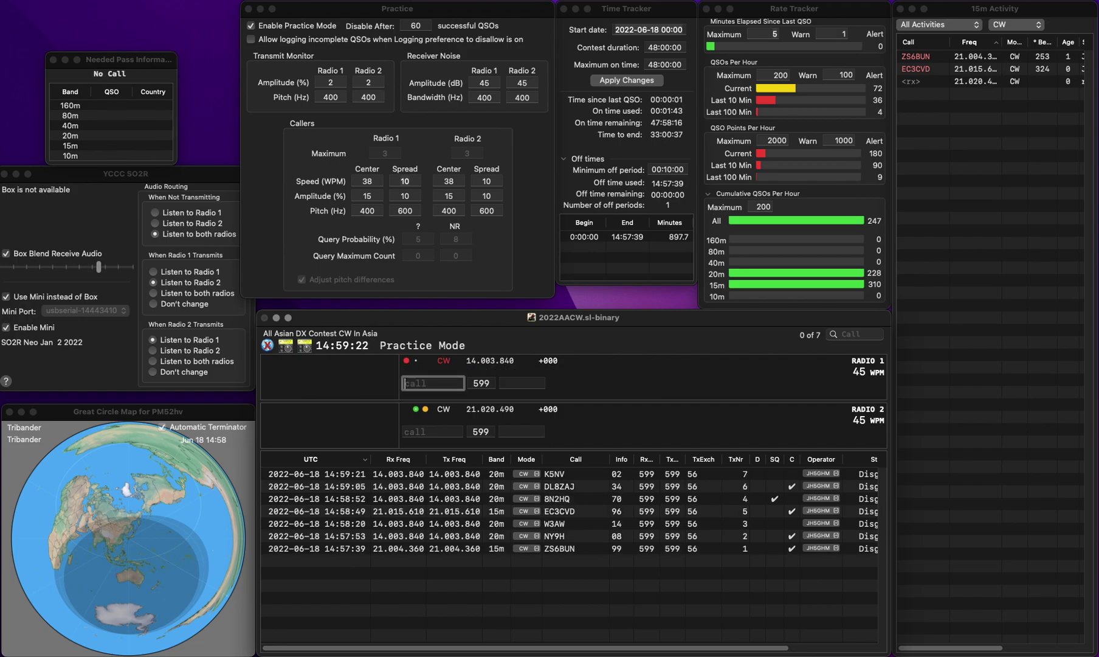
pyautogui.write('WB2FUV')
pyautogui.press('Return')
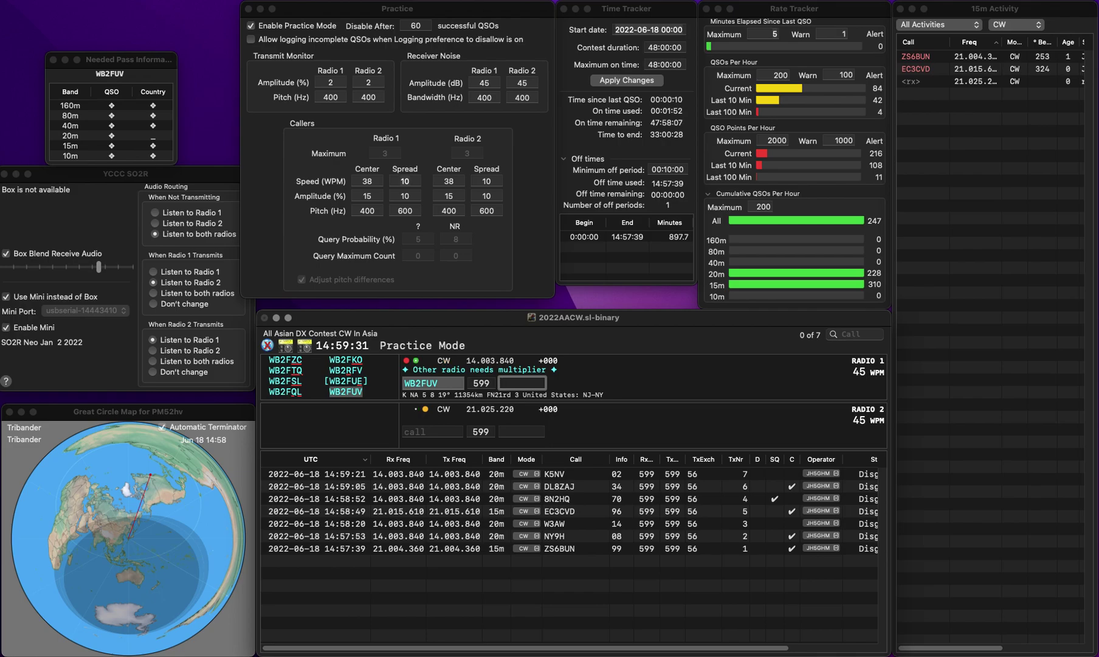
pyautogui.write('2')
pyautogui.press('Return')
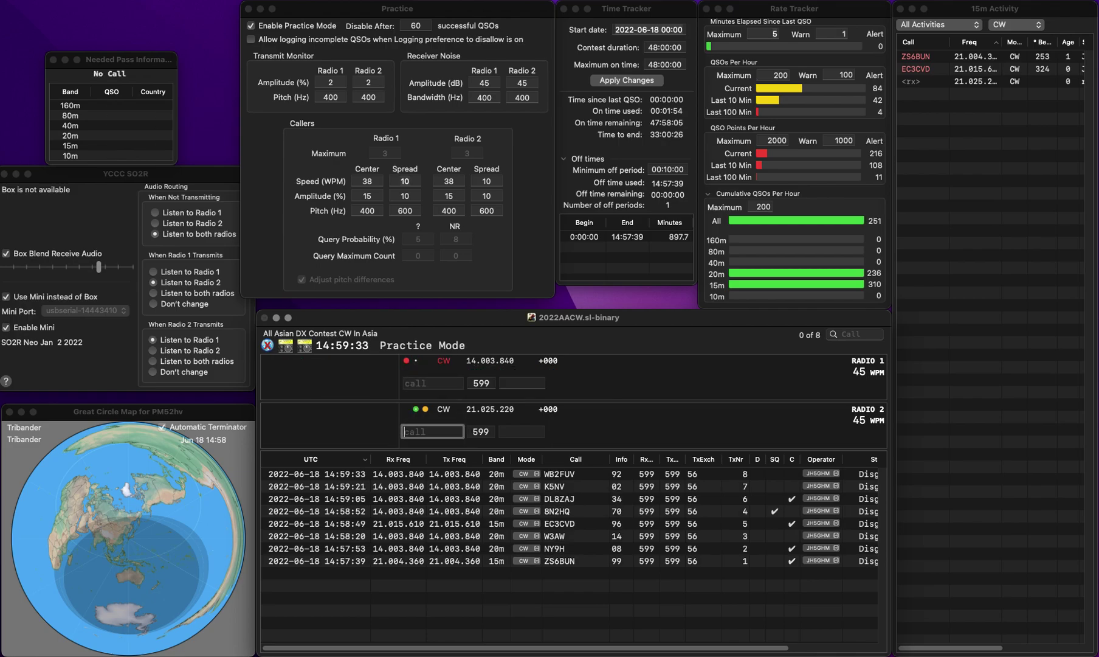
# Step: Answer the partial call LU7E on Radio 1, and enter the call YC1EBM on Radio 2 and send its exchange
pyautogui.press('Up')
pyautogui.write('LU7EZ')
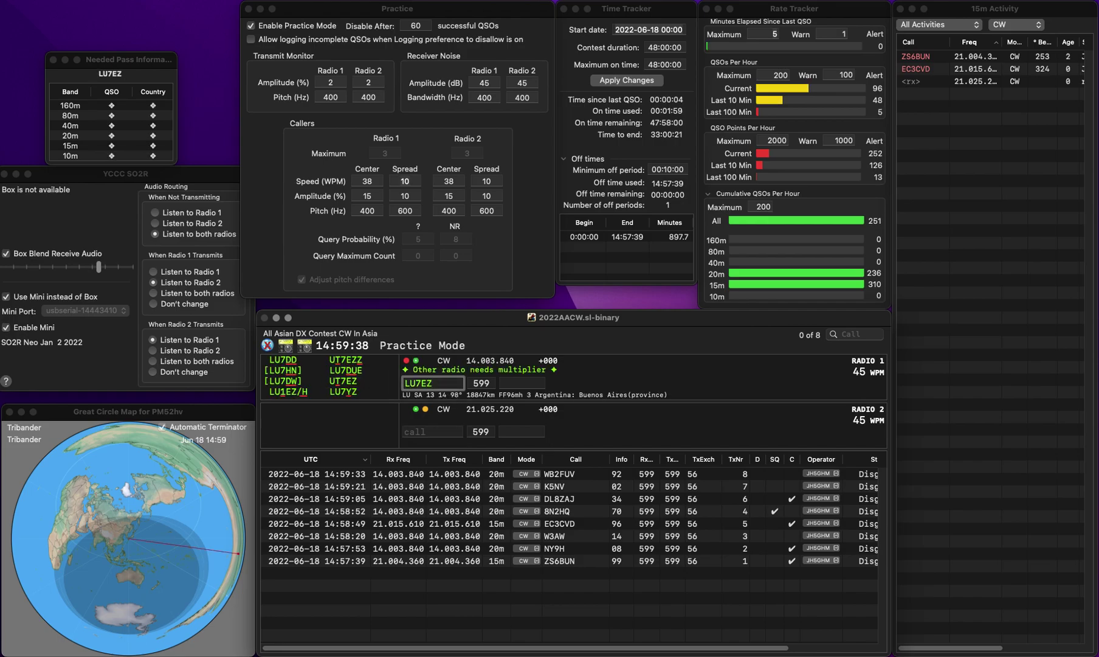
pyautogui.press('BackSpace')
pyautogui.press('Return')
pyautogui.write('YC1EBM')
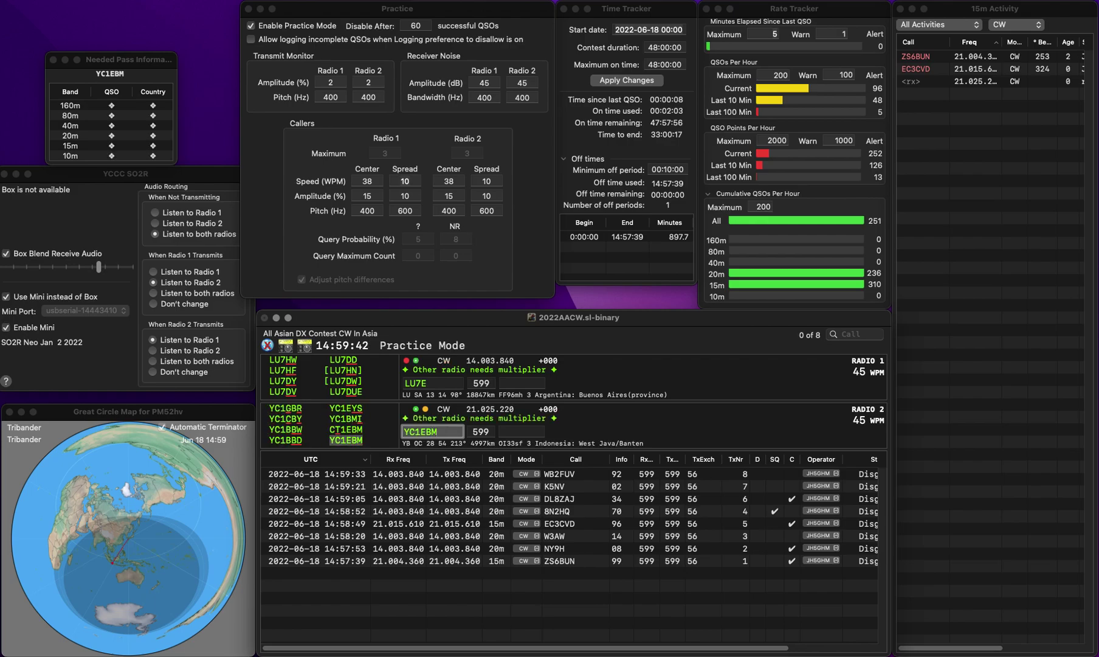
pyautogui.press('Return')
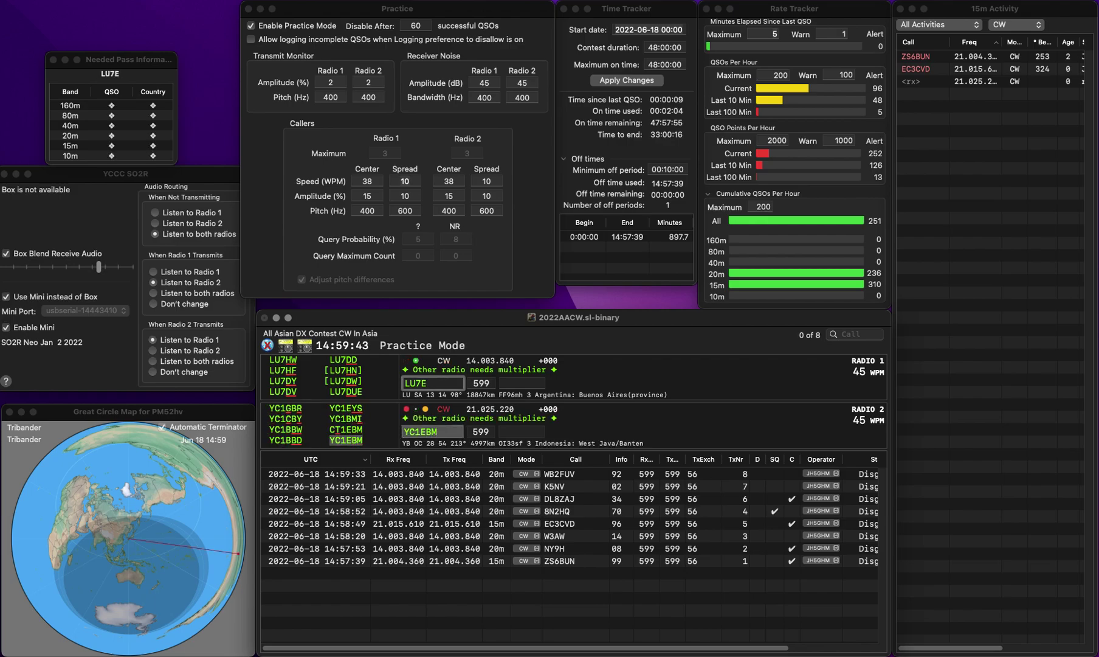
pyautogui.write('J/')
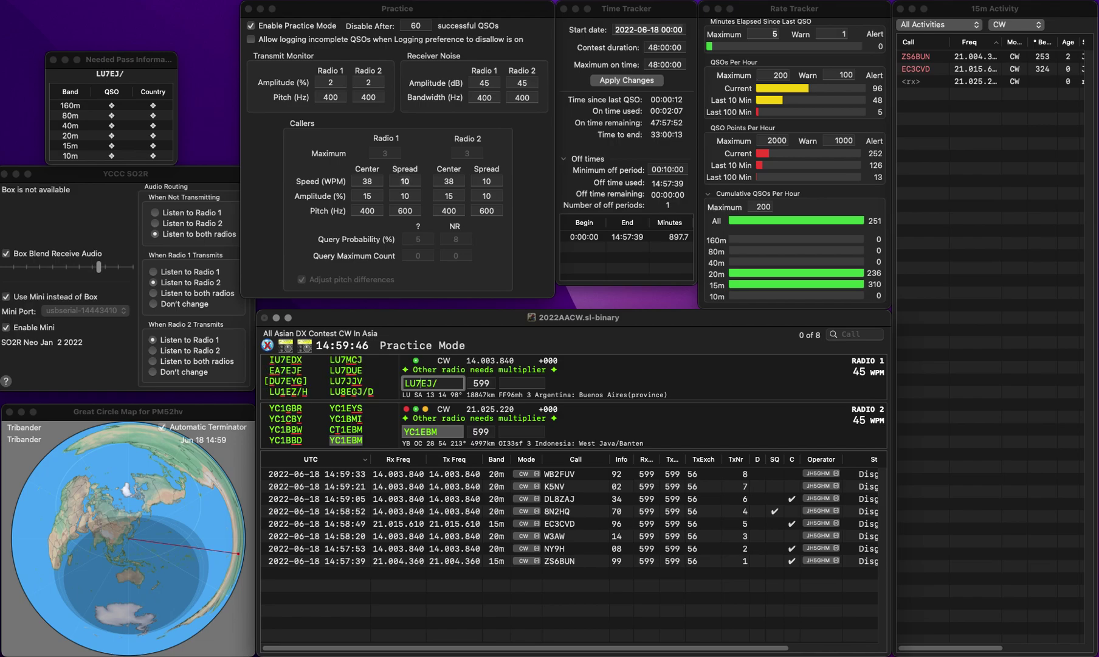
pyautogui.press('BackSpace')
pyautogui.write('8EJ/')
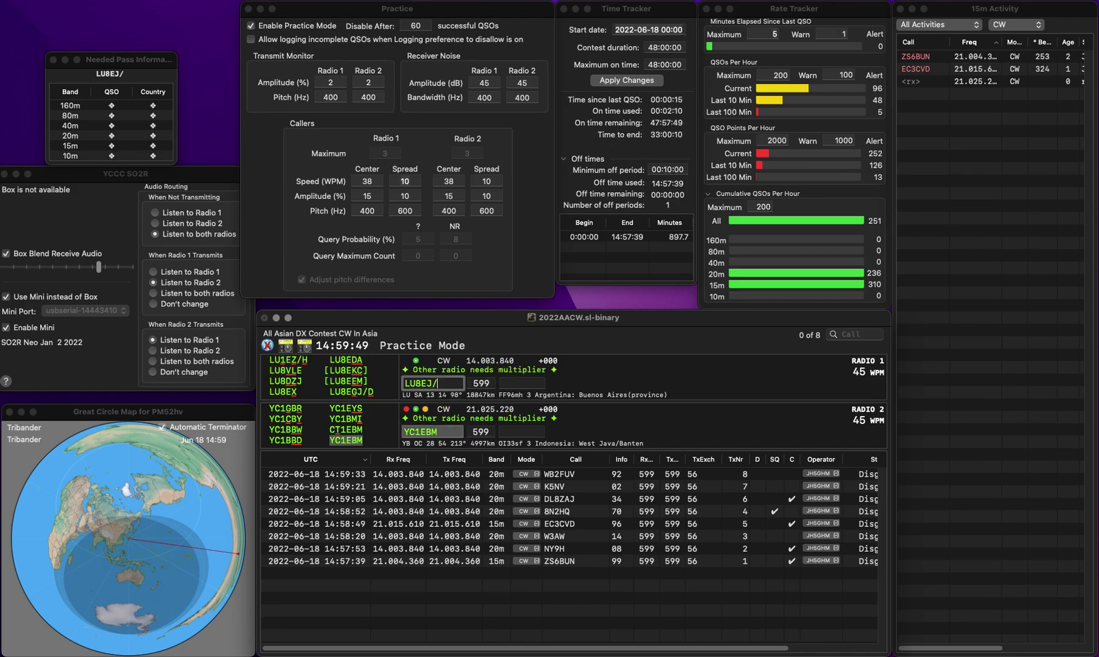
pyautogui.press('Left')
pyautogui.press('Left')
pyautogui.write('G')
pyautogui.press('Right')
pyautogui.press('Right')
pyautogui.write('D')
pyautogui.press('Return')
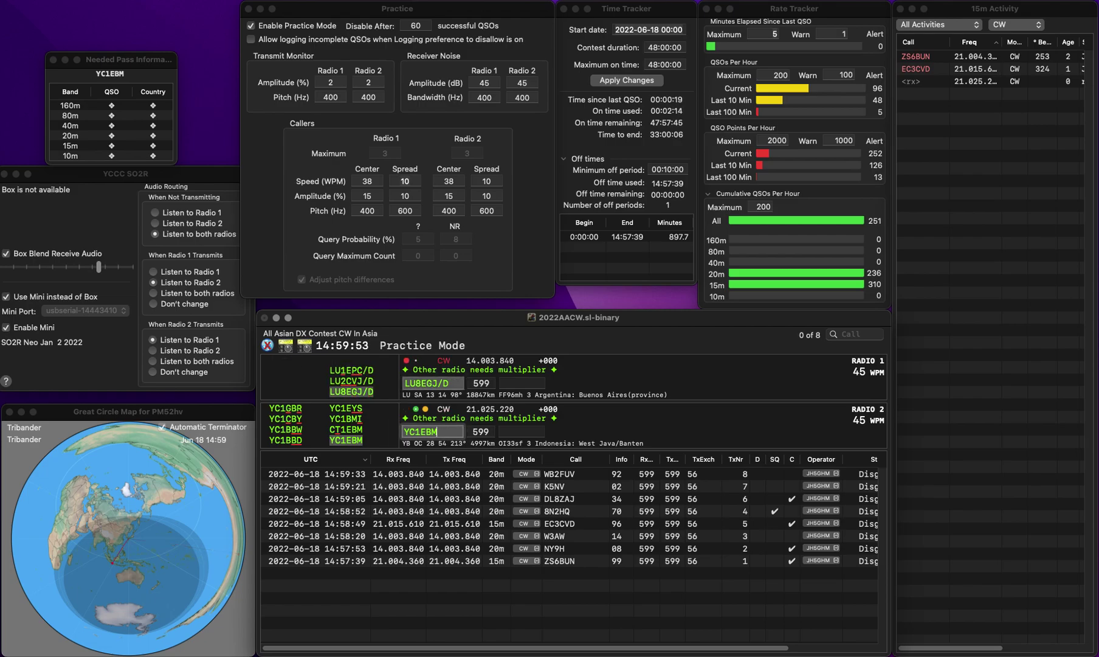
pyautogui.press('space')
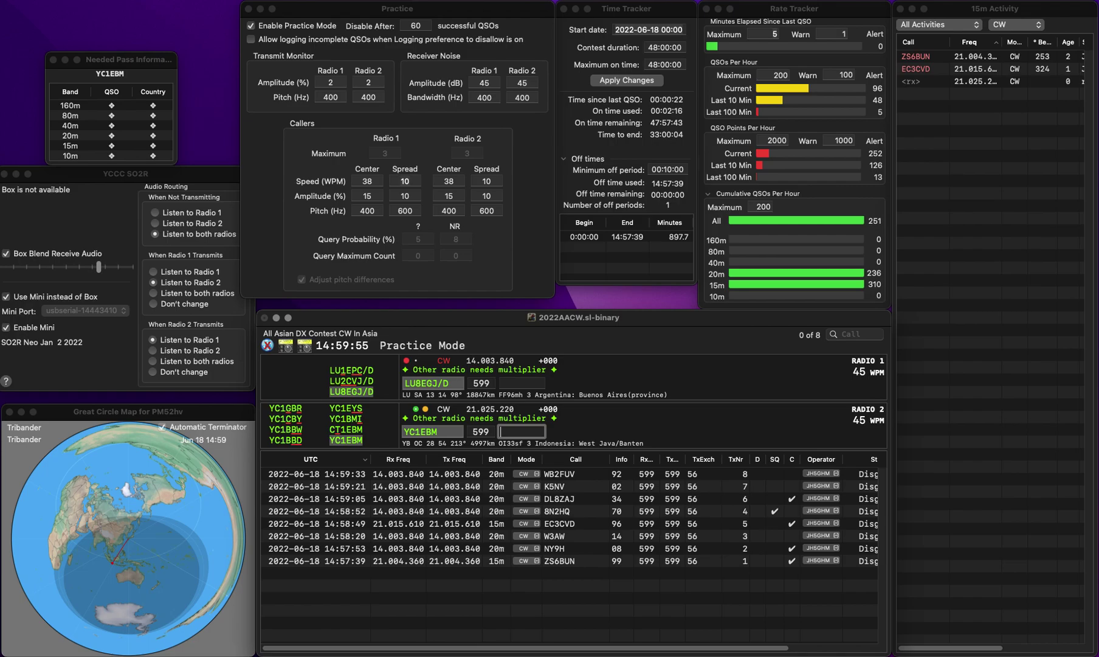
pyautogui.write('80')
pyautogui.press('Return')
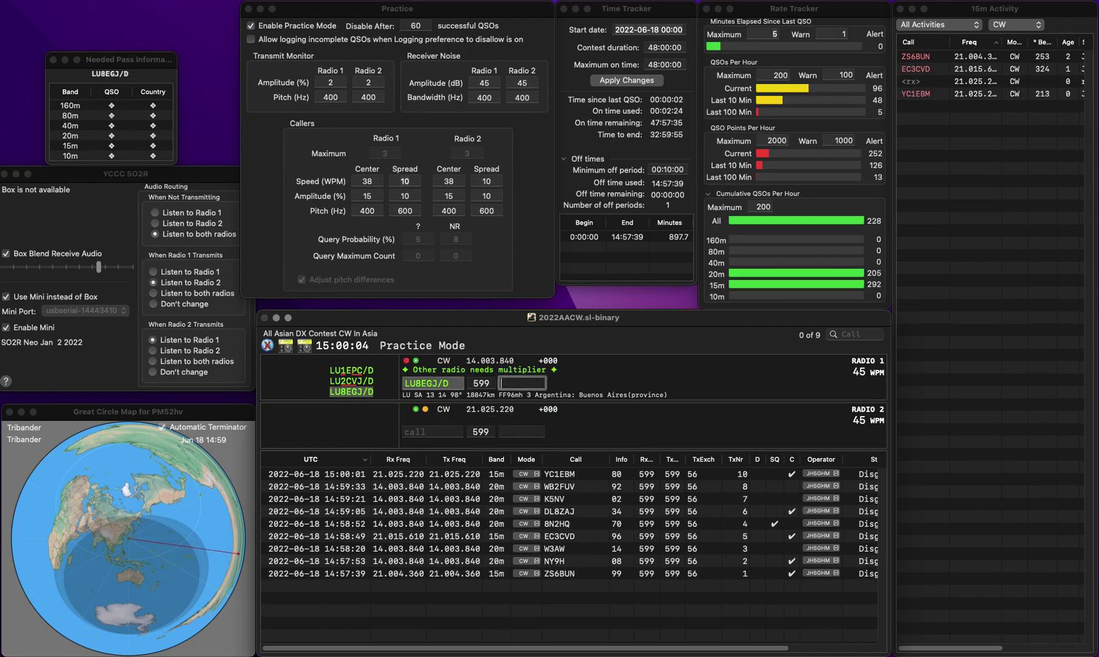
pyautogui.write('4')
pyautogui.press('Return')
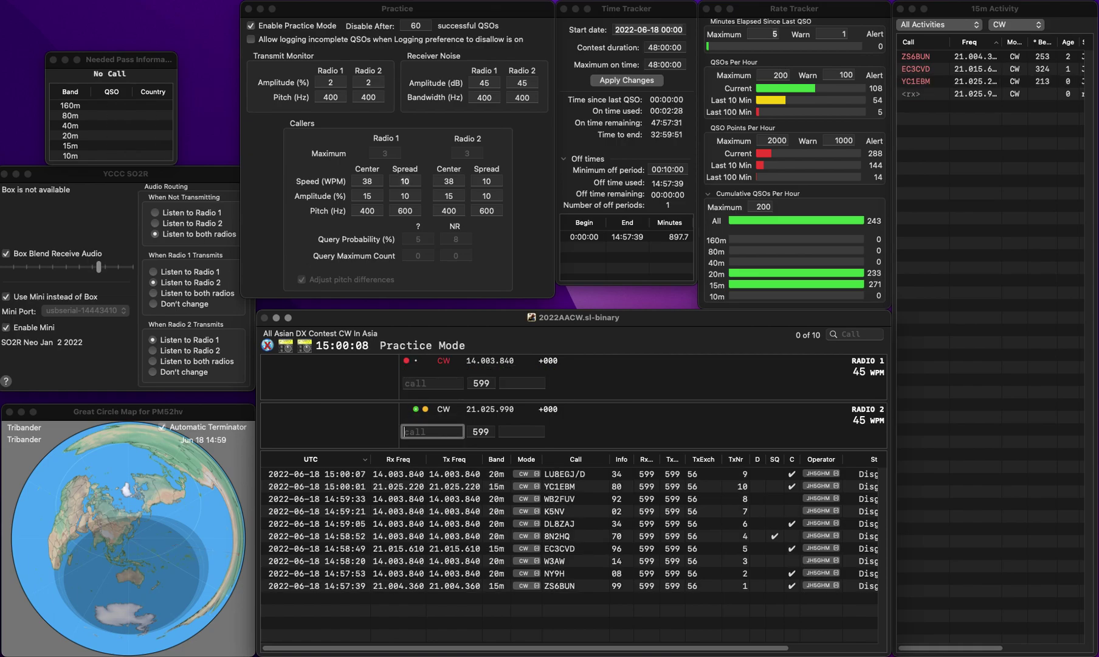
# Step: Enter the call IZ3NVR on Radio 1 and send the exchange to that station
pyautogui.press('Up')
pyautogui.write('3NVR')
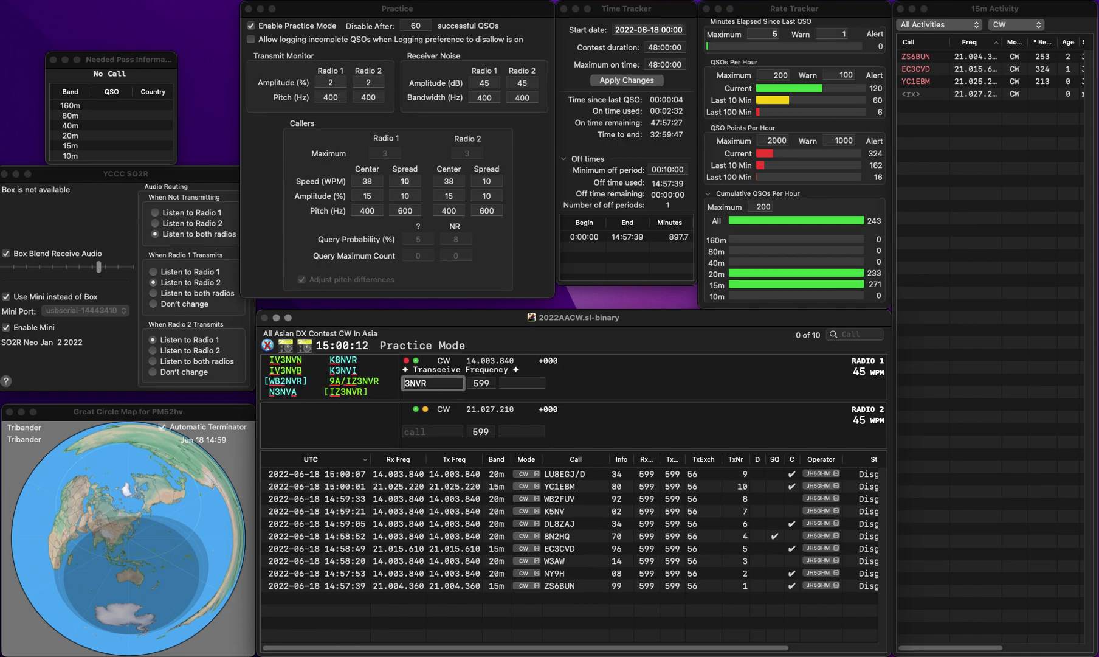
pyautogui.write('IZ')
pyautogui.press('Return')
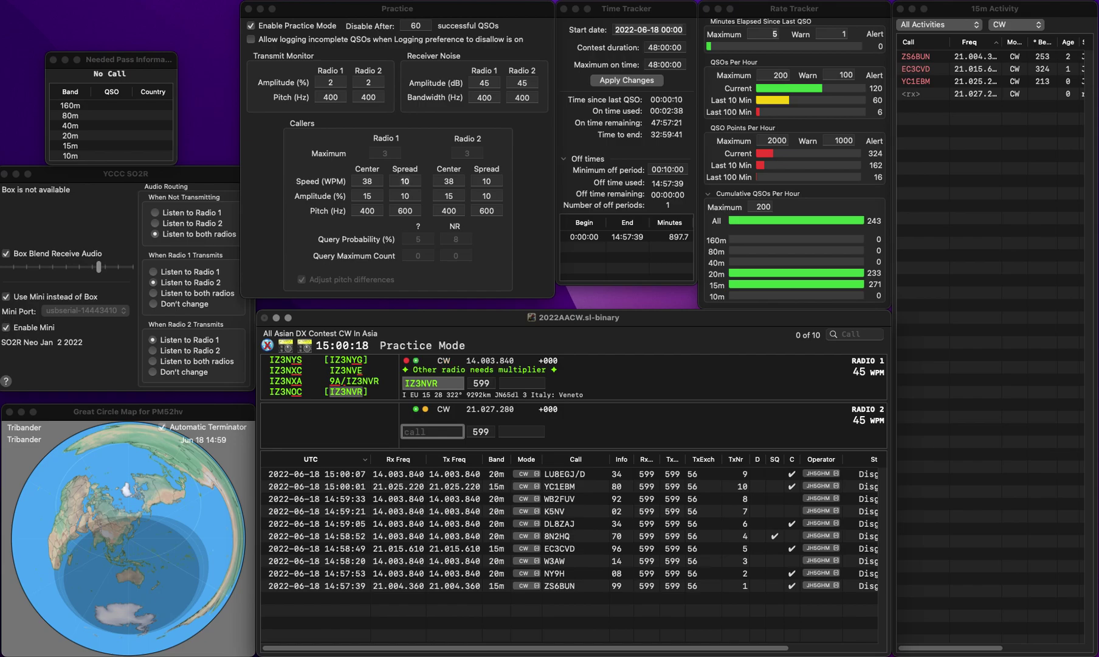
# Step: Log the pending IZ3NVR contact on Radio 1 with received exchange 70
pyautogui.press('Up')
pyautogui.press('Tab')
pyautogui.press('Tab')
pyautogui.write('80')
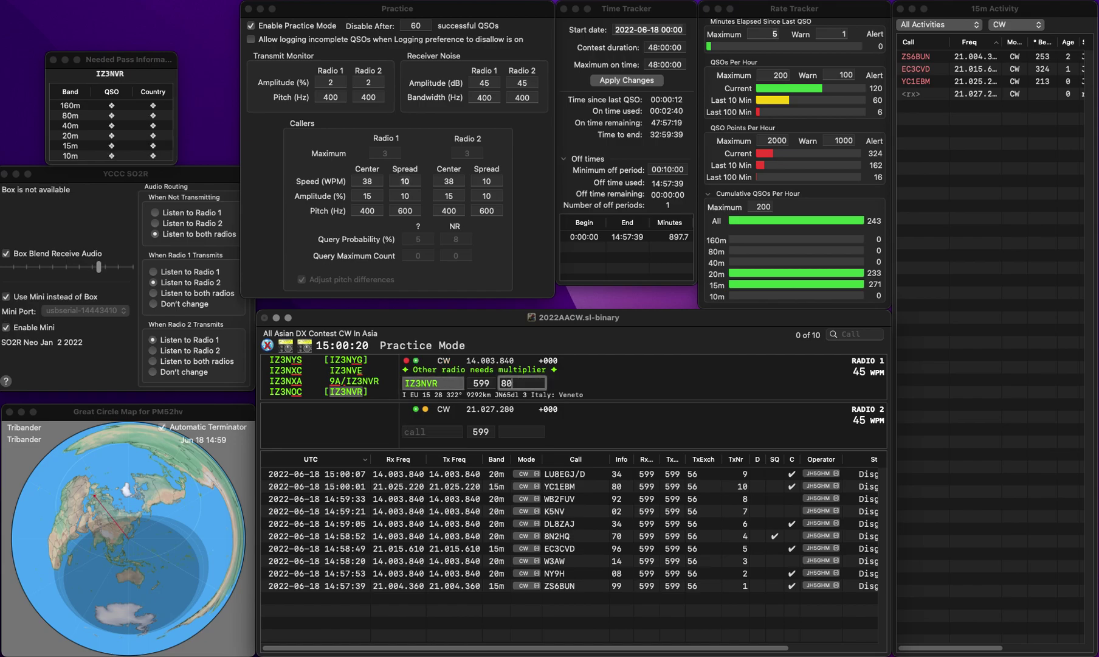
pyautogui.press('Return')
pyautogui.write('70')
pyautogui.press('Return')
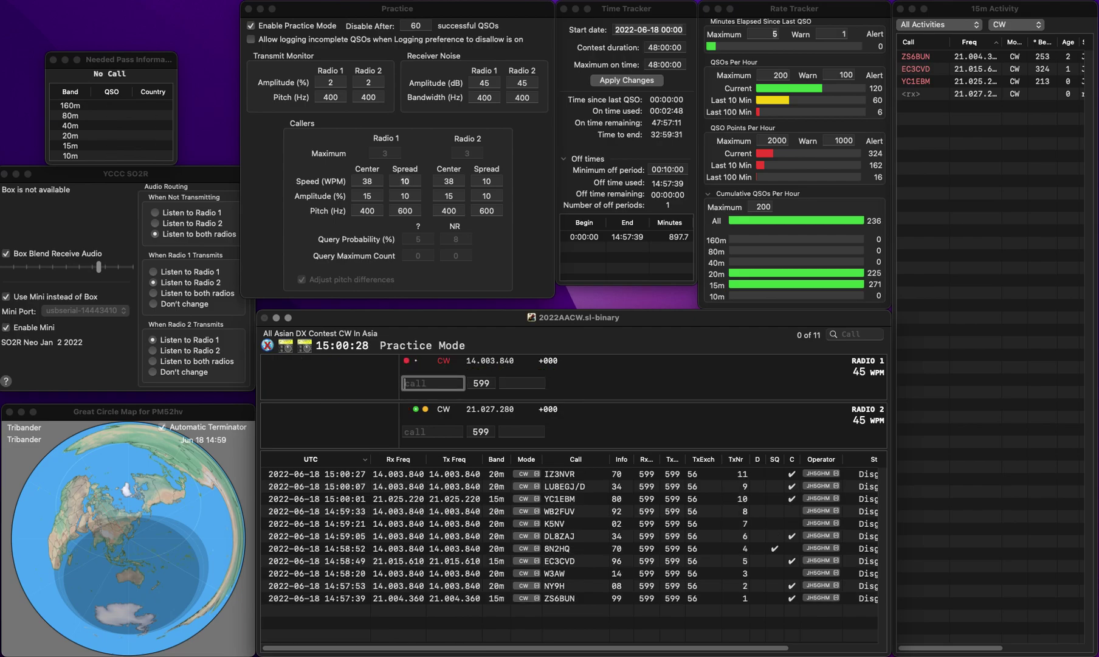
# Step: Enter the call OZ2JOP on Radio 1 and log the contact with received exchange 16
pyautogui.write('Z2JOP')
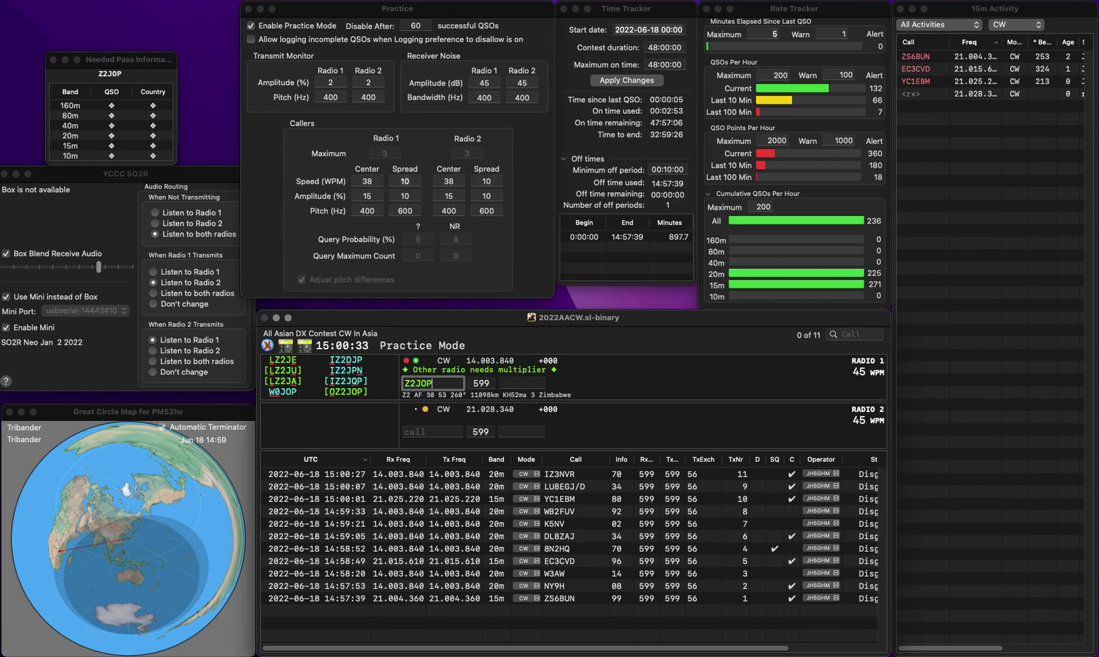
pyautogui.press('Home')
pyautogui.write('O')
pyautogui.press('Return')
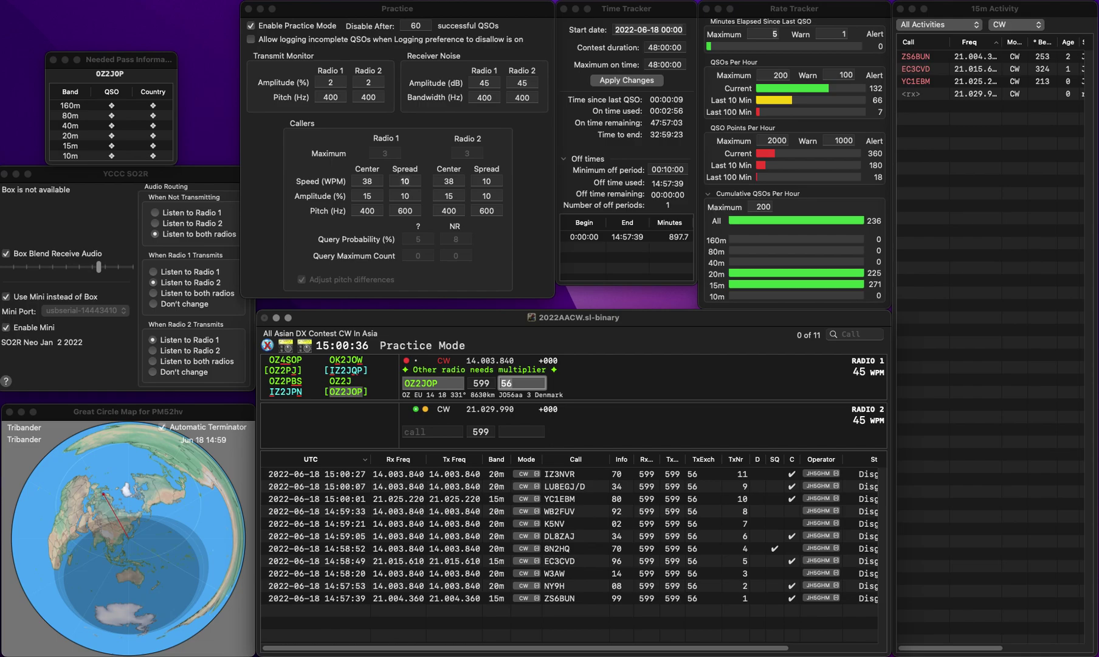
pyautogui.press('BackSpace')
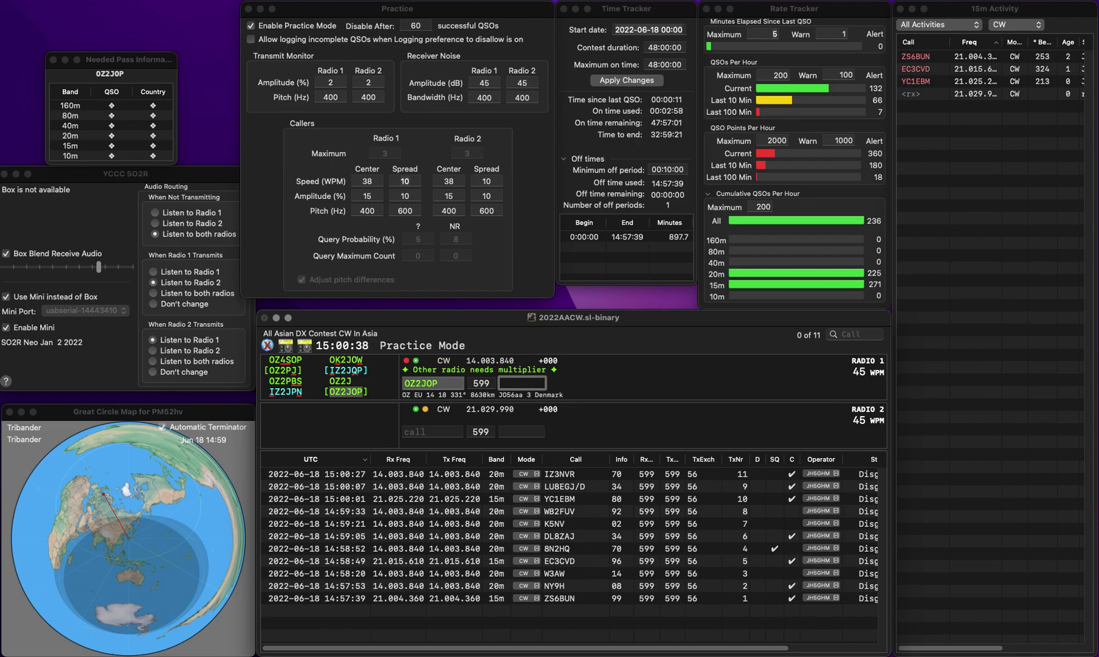
pyautogui.write('16')
pyautogui.press('Return')
# Step: Enter the call K4BFT on Radio 2 and log the contact with received exchange 95
pyautogui.write('K4BF')
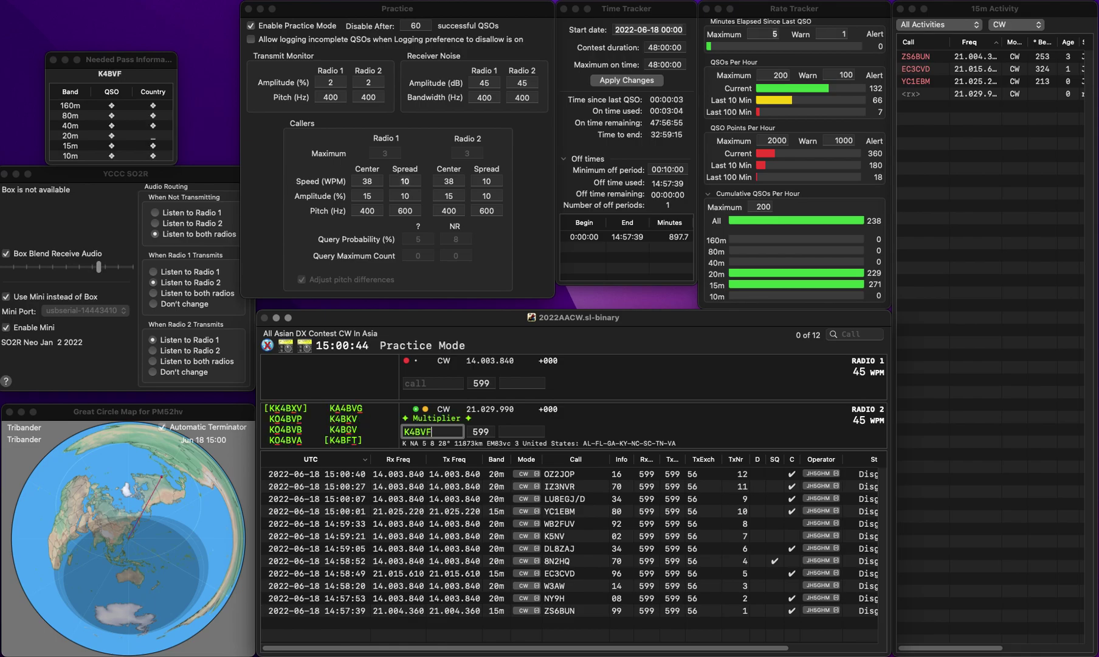
pyautogui.write('T')
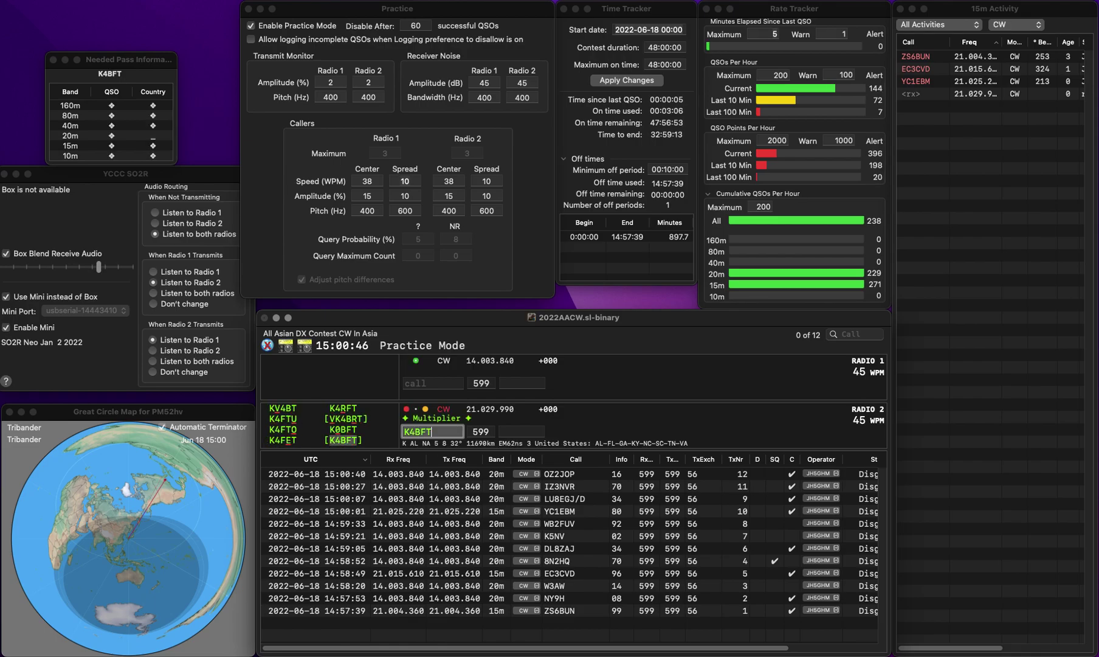
pyautogui.press('Up')
pyautogui.press('Down')
pyautogui.press('space')
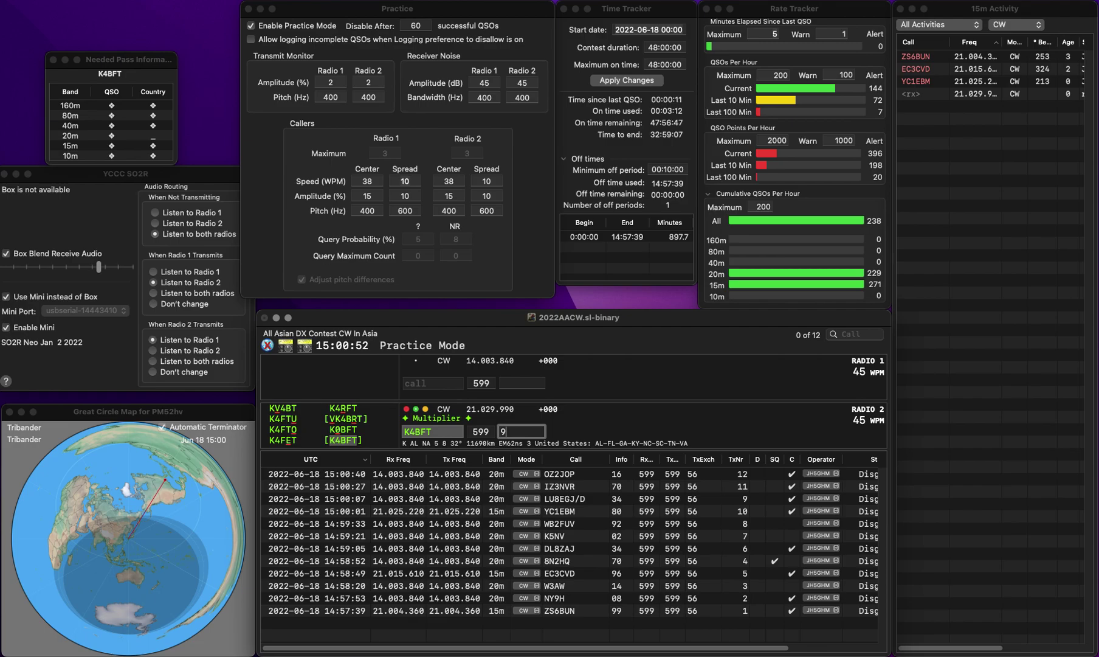
pyautogui.write('95')
pyautogui.press('Return')
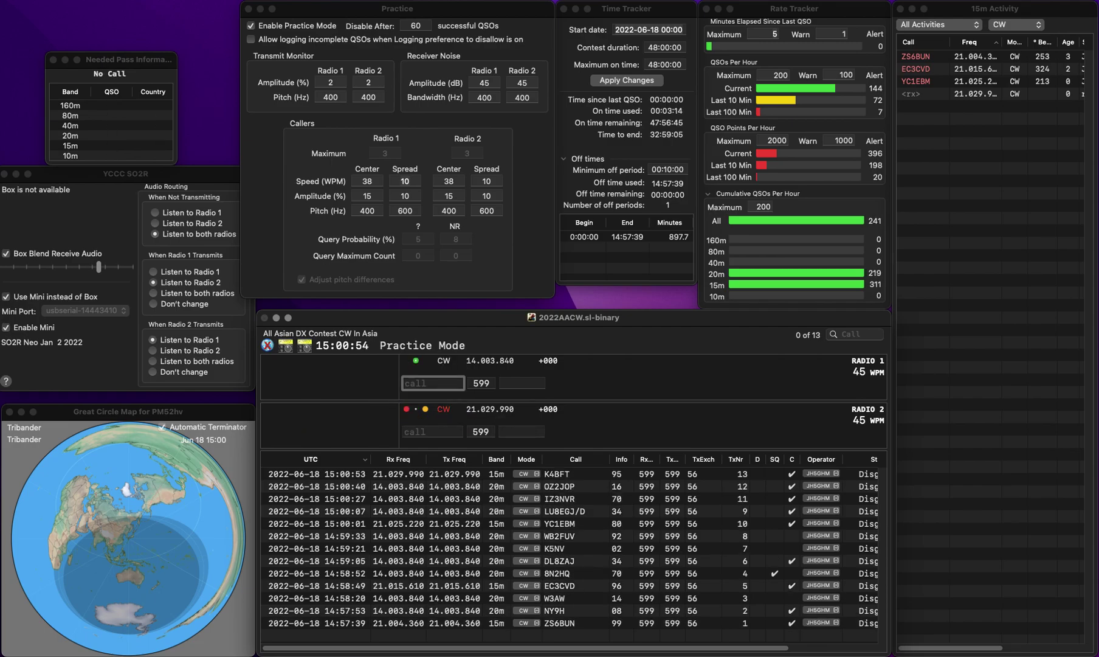
# Step: Enter the call SO7T on Radio 1 and log the contact with received exchange 10
pyautogui.write('7')
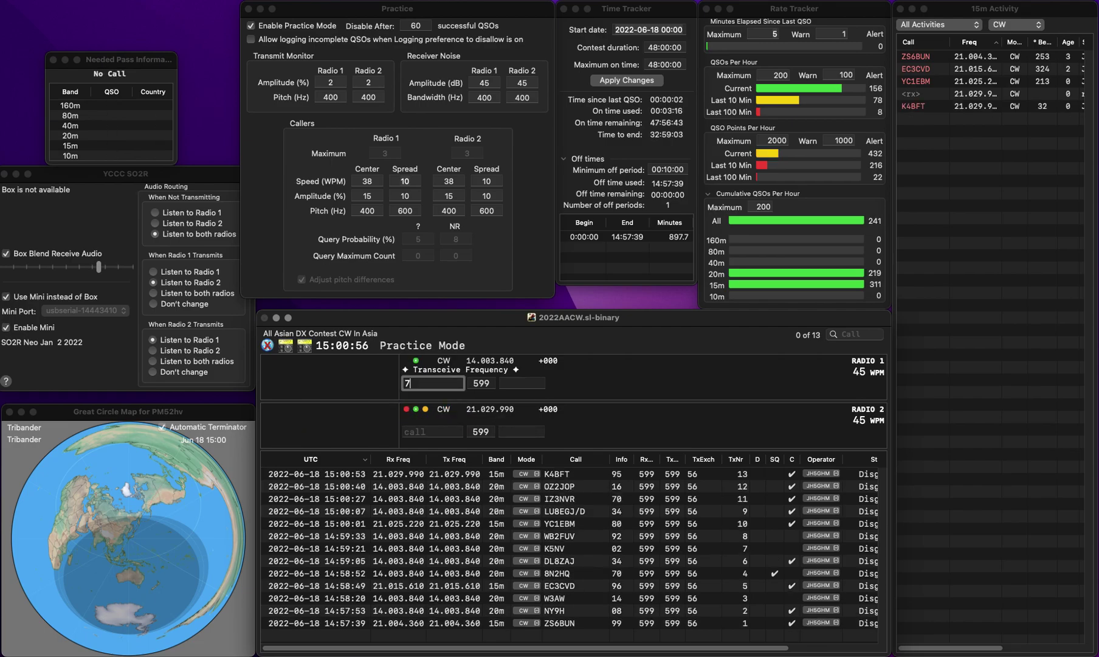
pyautogui.write('T')
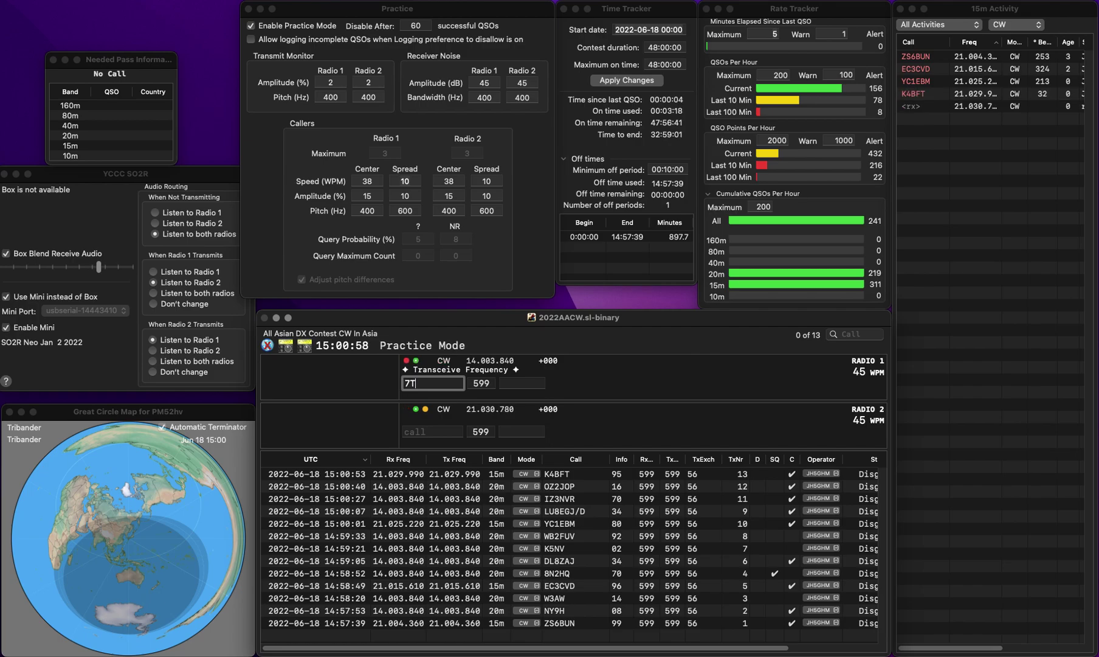
pyautogui.press('Left')
pyautogui.press('Left')
pyautogui.write('SO')
pyautogui.press('Return')
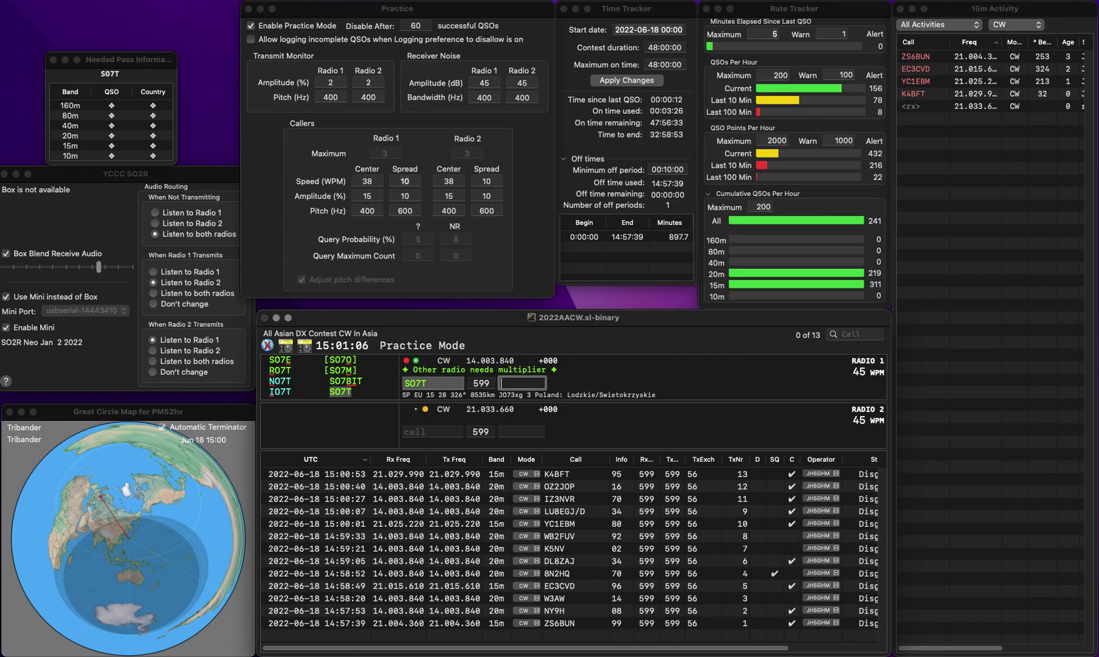
pyautogui.press('Return')
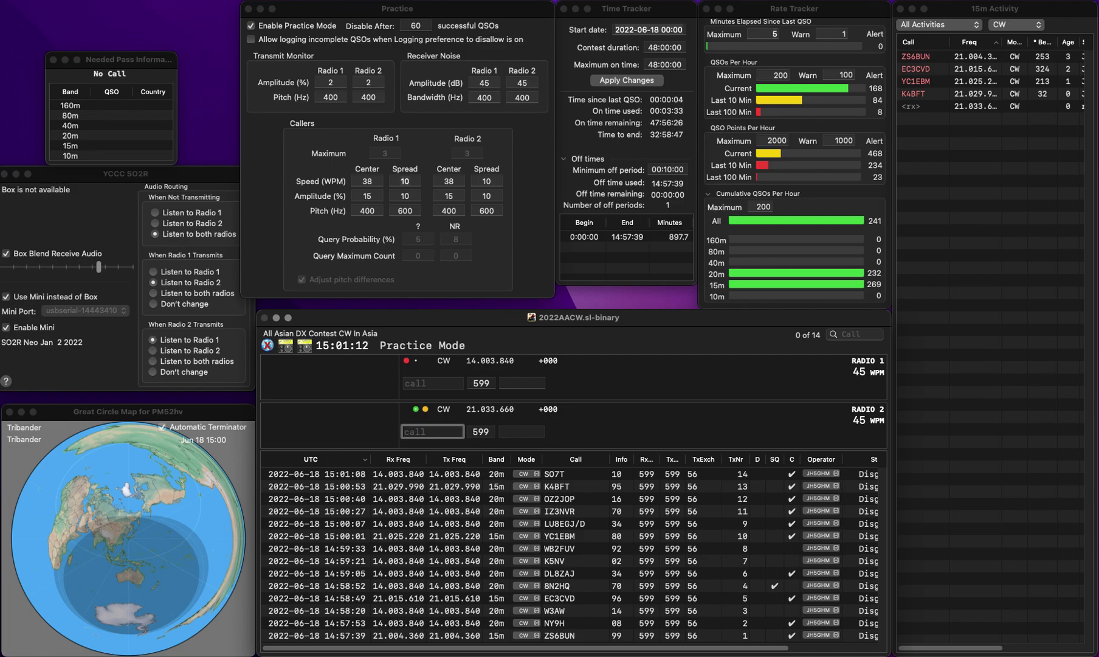
pyautogui.write('OA4D')
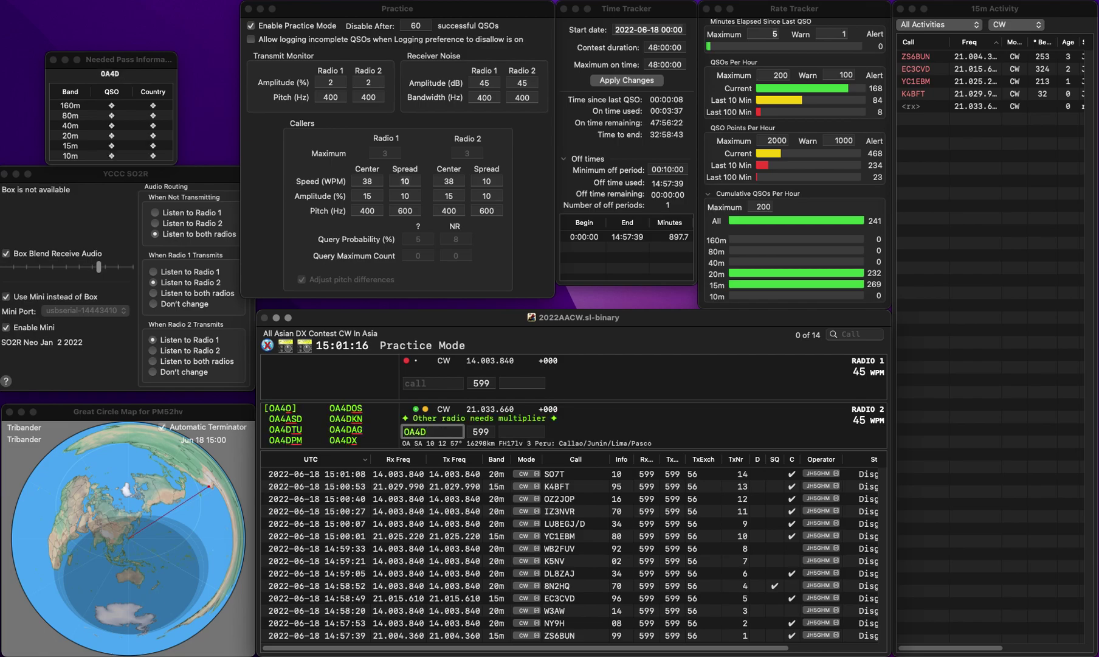
pyautogui.write('TU')
pyautogui.press('Return')
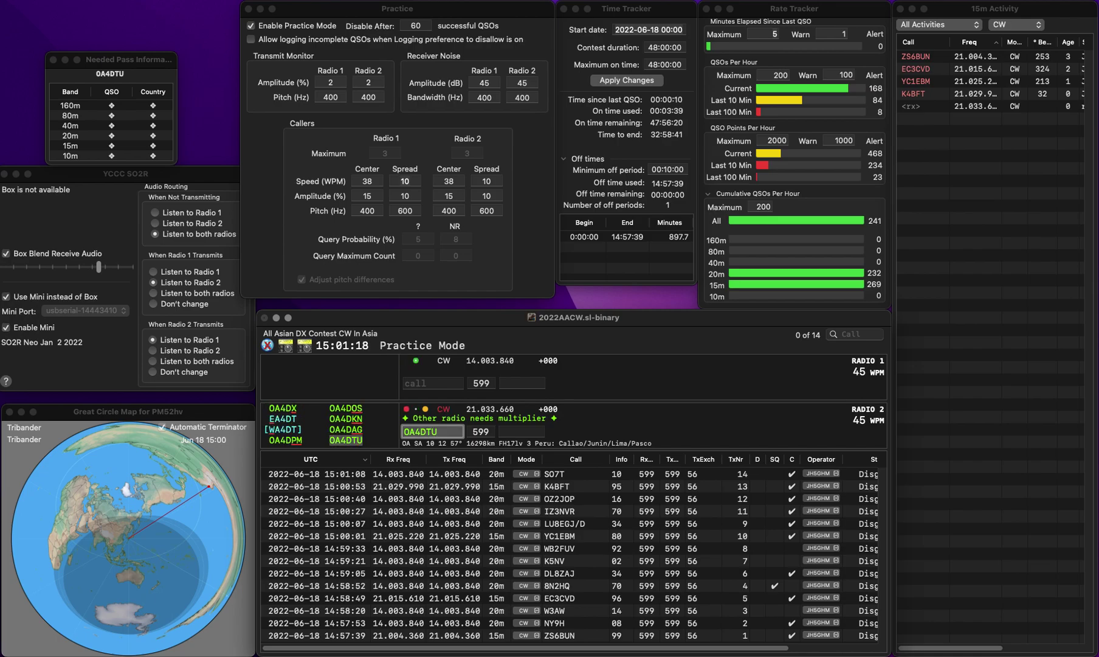
pyautogui.write('OM3')
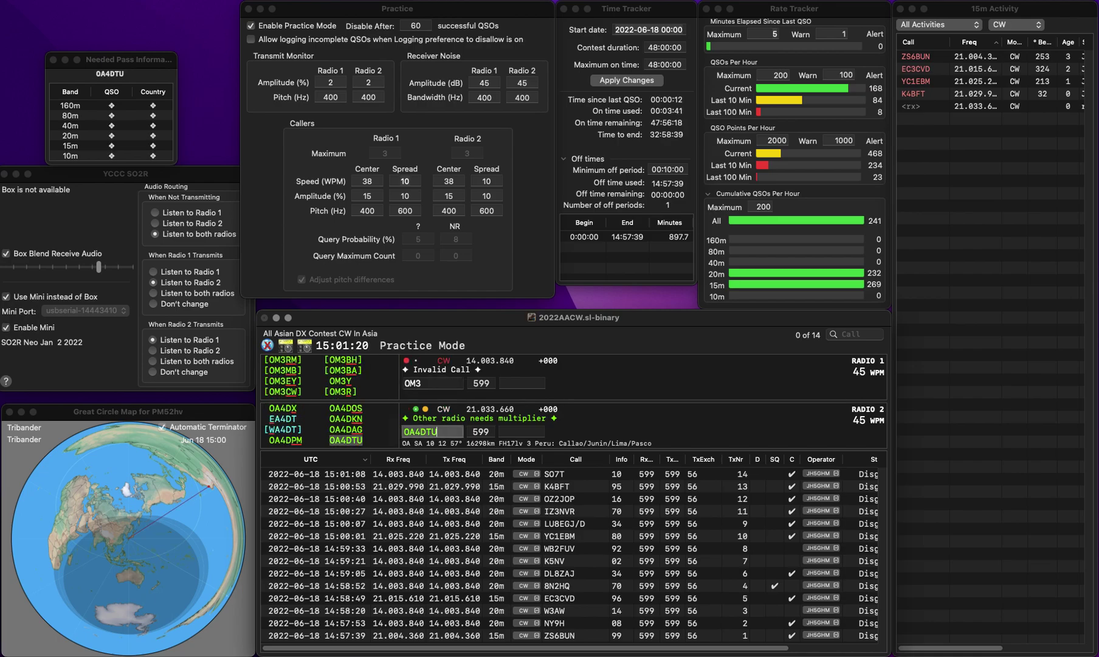
pyautogui.click(422, 383)
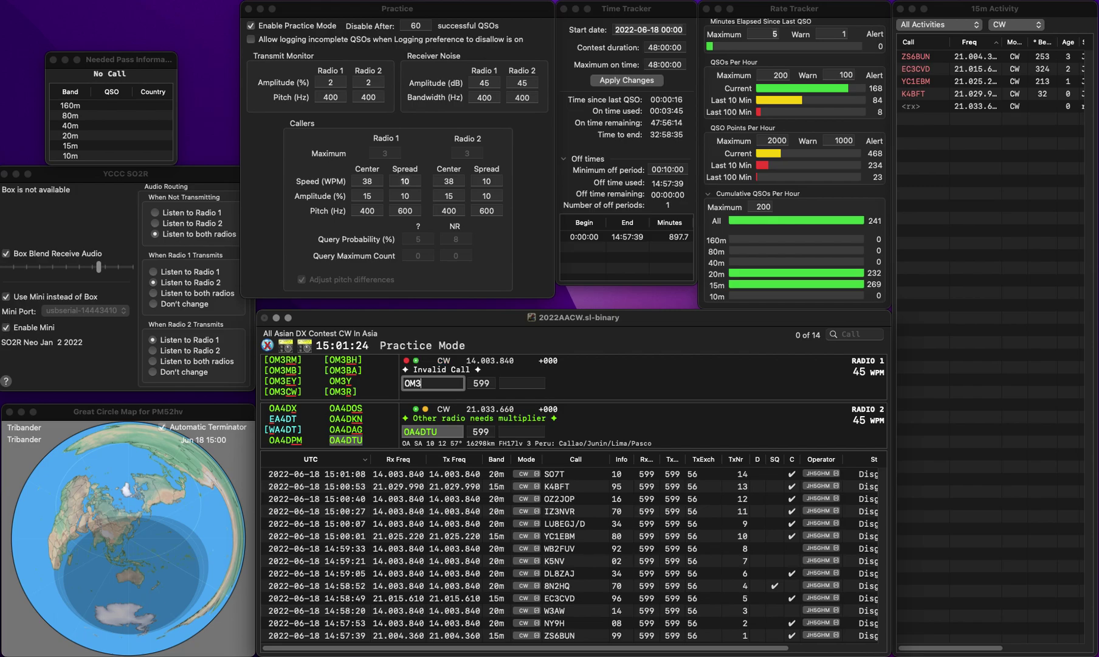
pyautogui.click(437, 431)
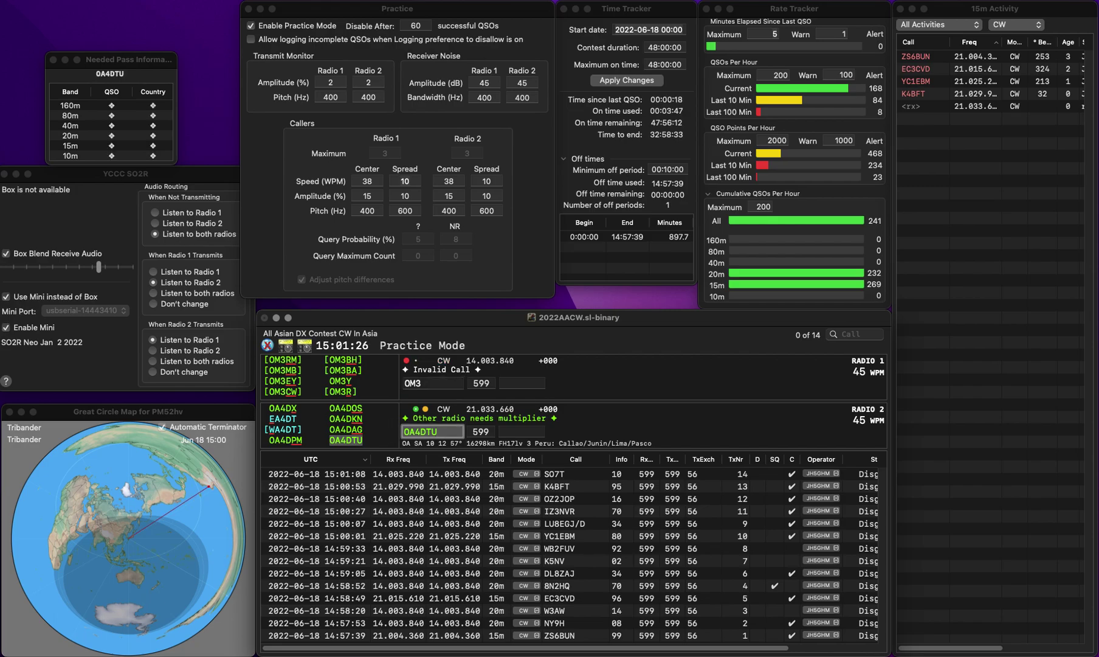
pyautogui.click(433, 383)
pyautogui.click(432, 431)
pyautogui.click(432, 383)
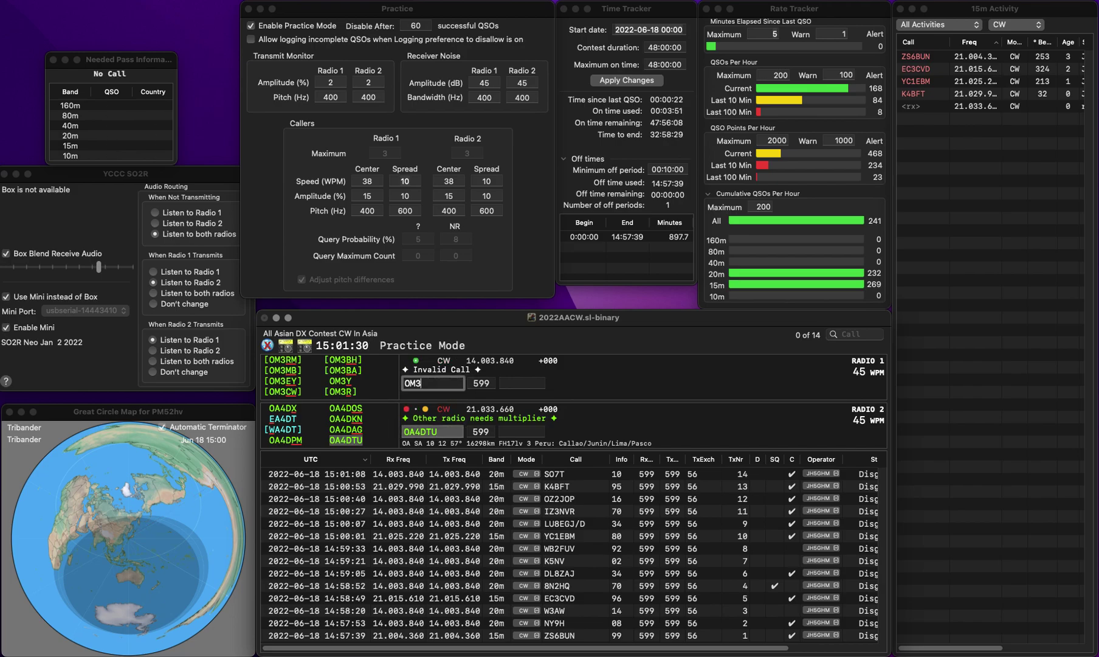
pyautogui.write('WBQ')
pyautogui.press('Return')
pyautogui.click(433, 431)
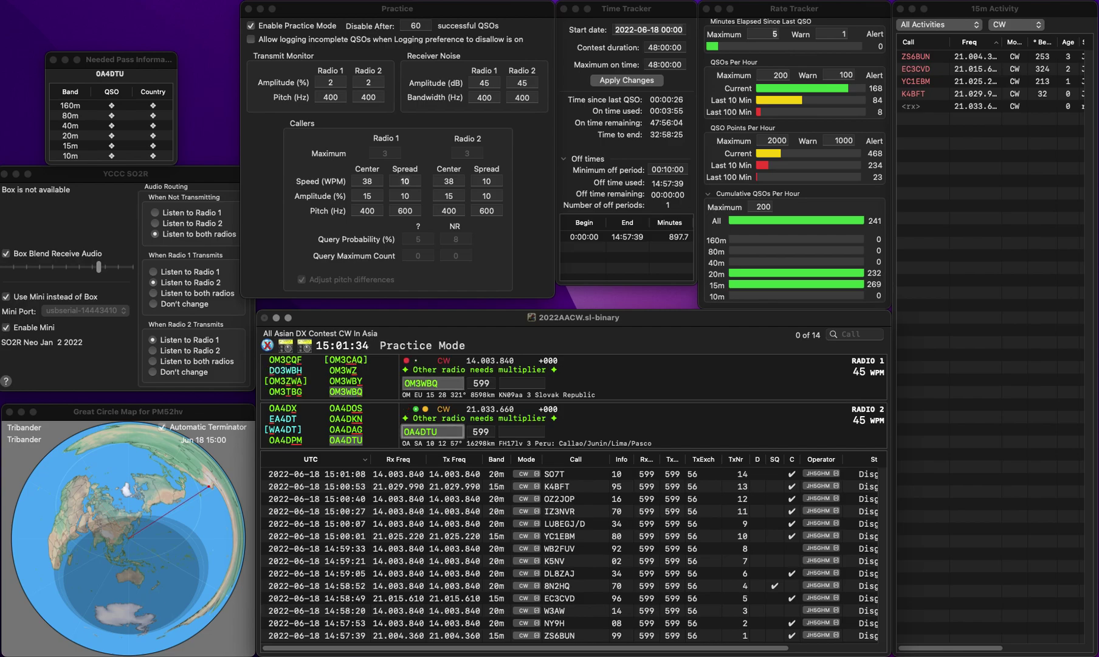
pyautogui.press('Return')
pyautogui.click(433, 383)
pyautogui.press('space')
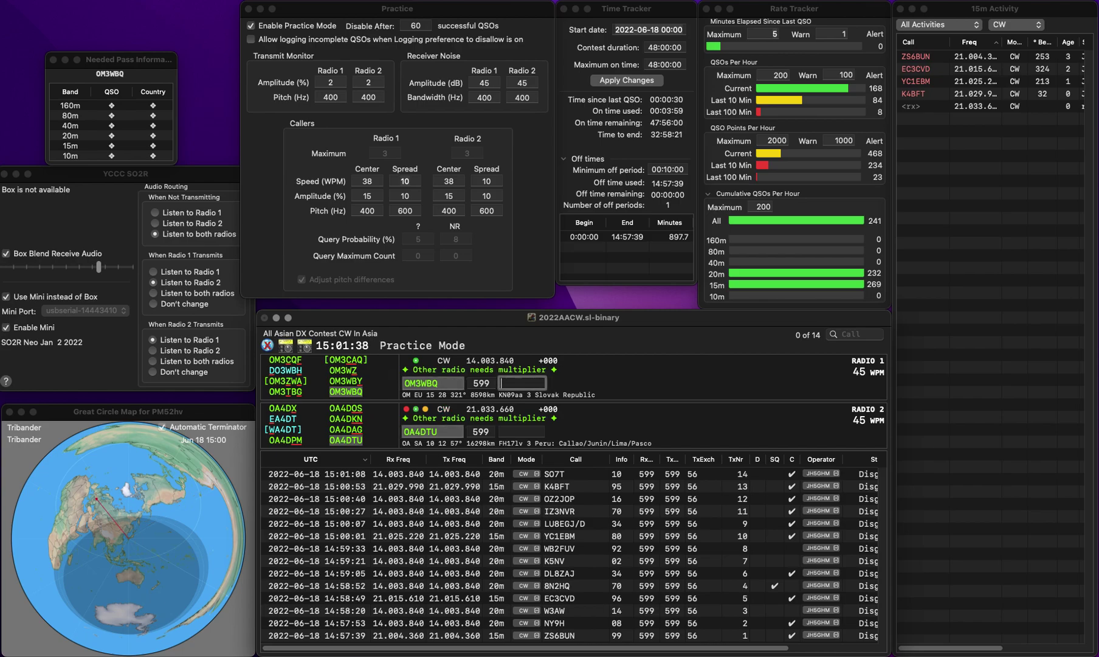
pyautogui.press('\\')
pyautogui.press('space')
pyautogui.write('46')
pyautogui.press('Return')
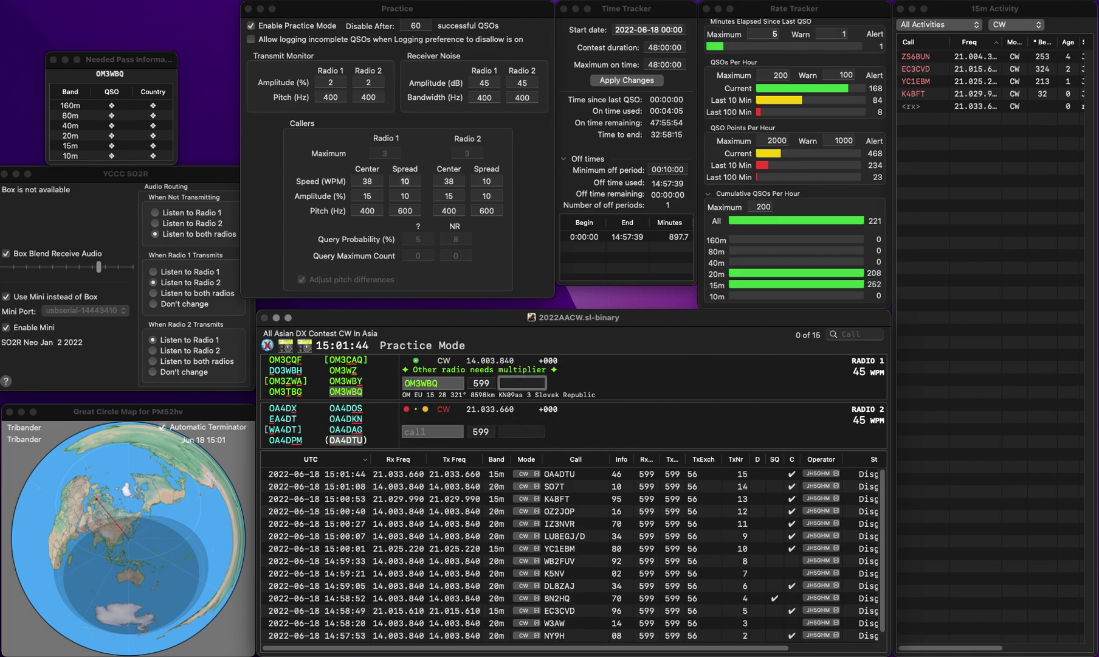
pyautogui.write('83')
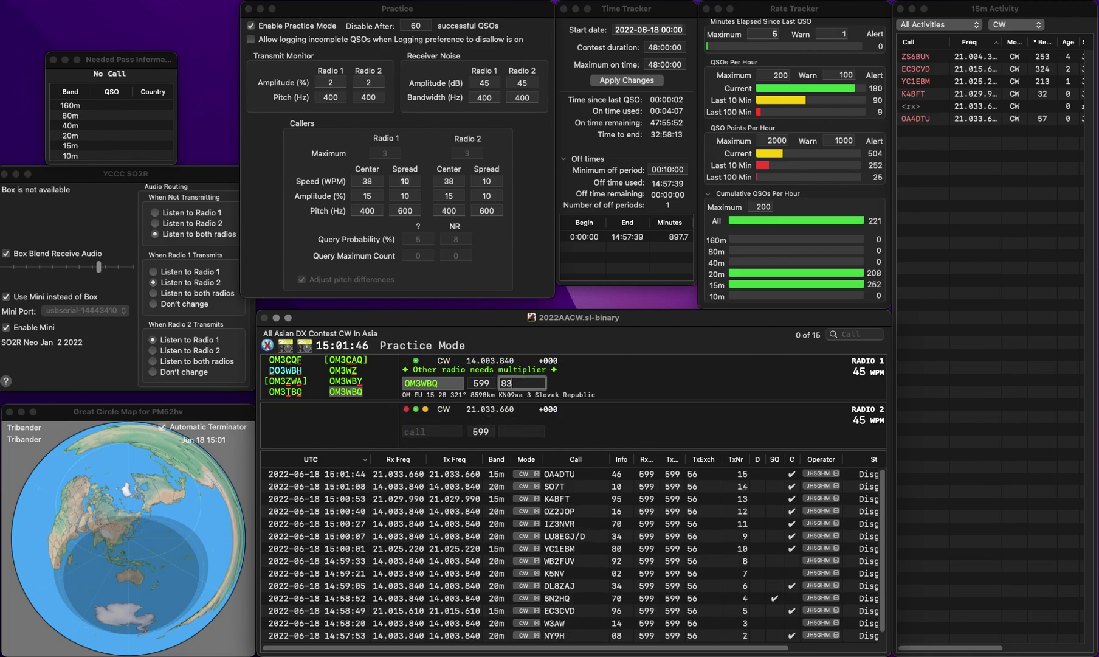
pyautogui.press('Return')
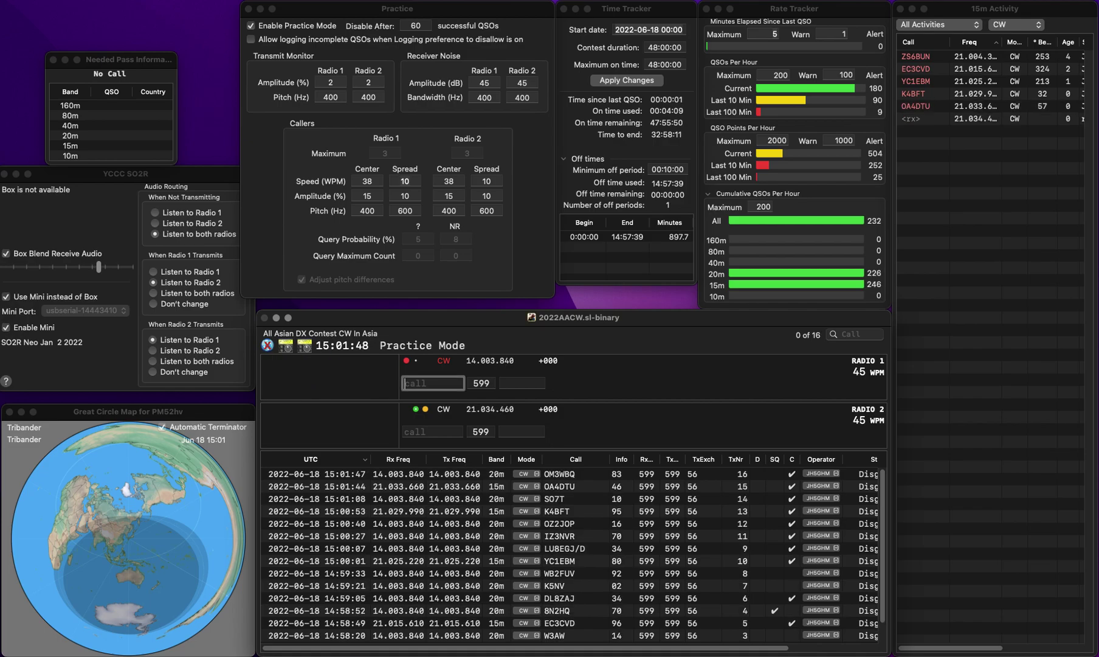
pyautogui.write('VE3KJQ')
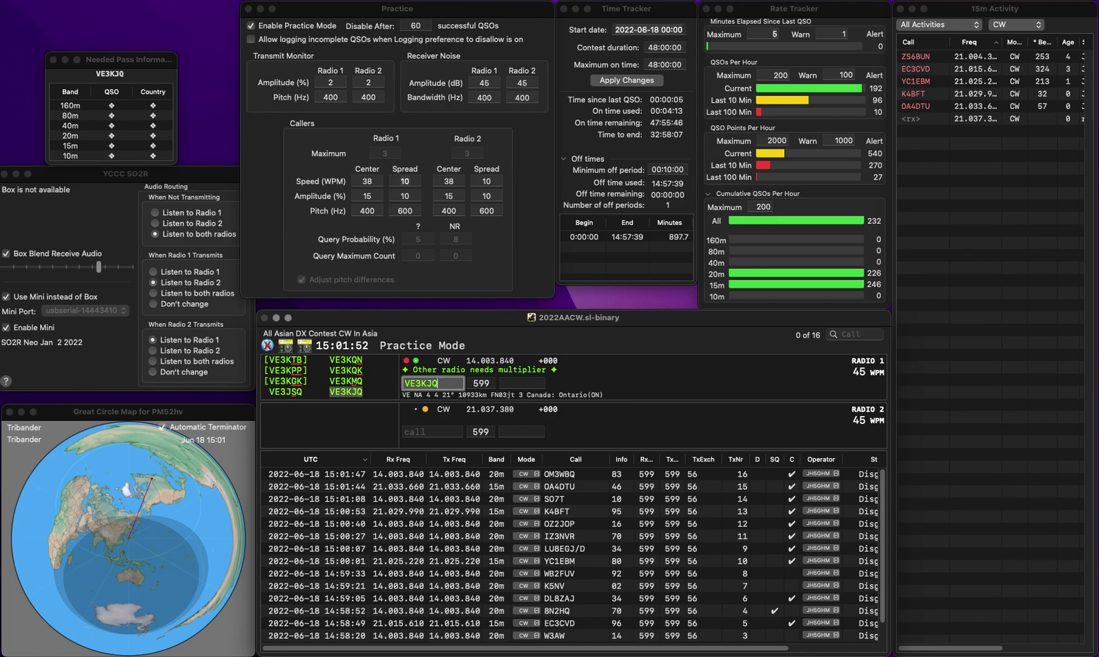
pyautogui.press('Return')
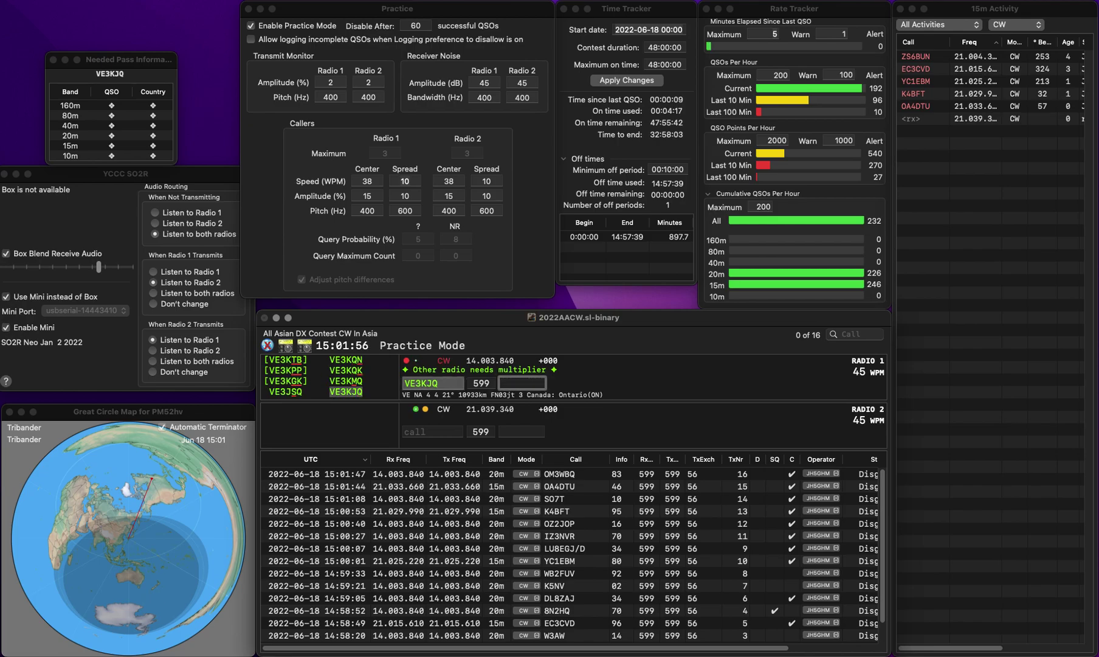
pyautogui.write('12')
pyautogui.press('Return')
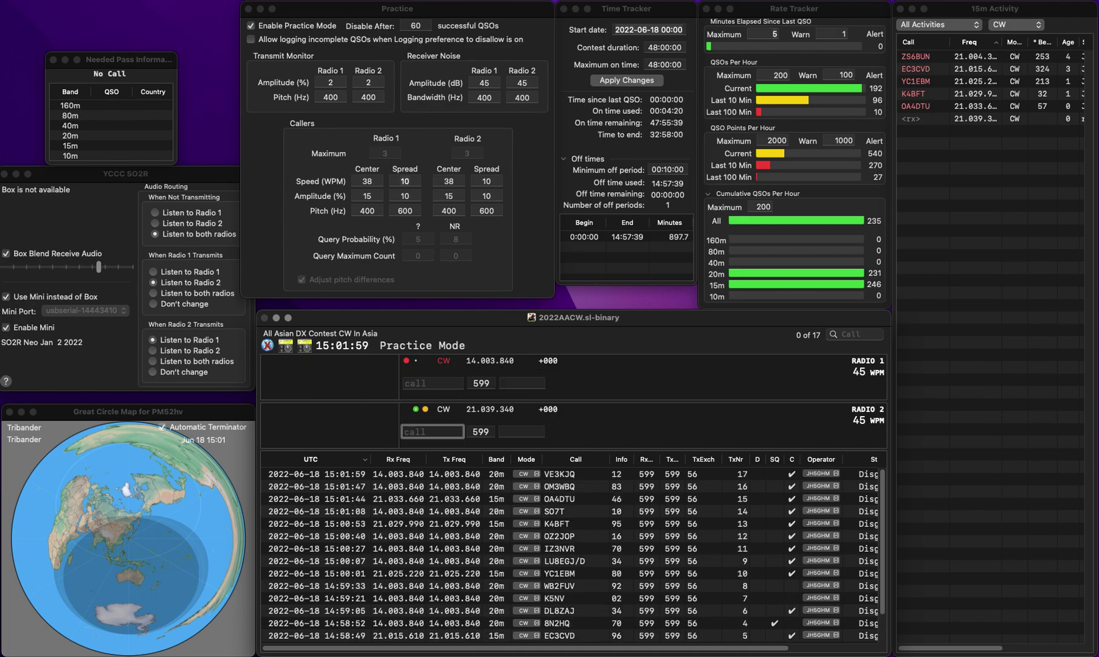
# Step: Enter the partial call 6HL on Radio 1, and enter JQ2GYU on Radio 2 and send that station the exchange
pyautogui.click(433, 383)
pyautogui.write('6HL')
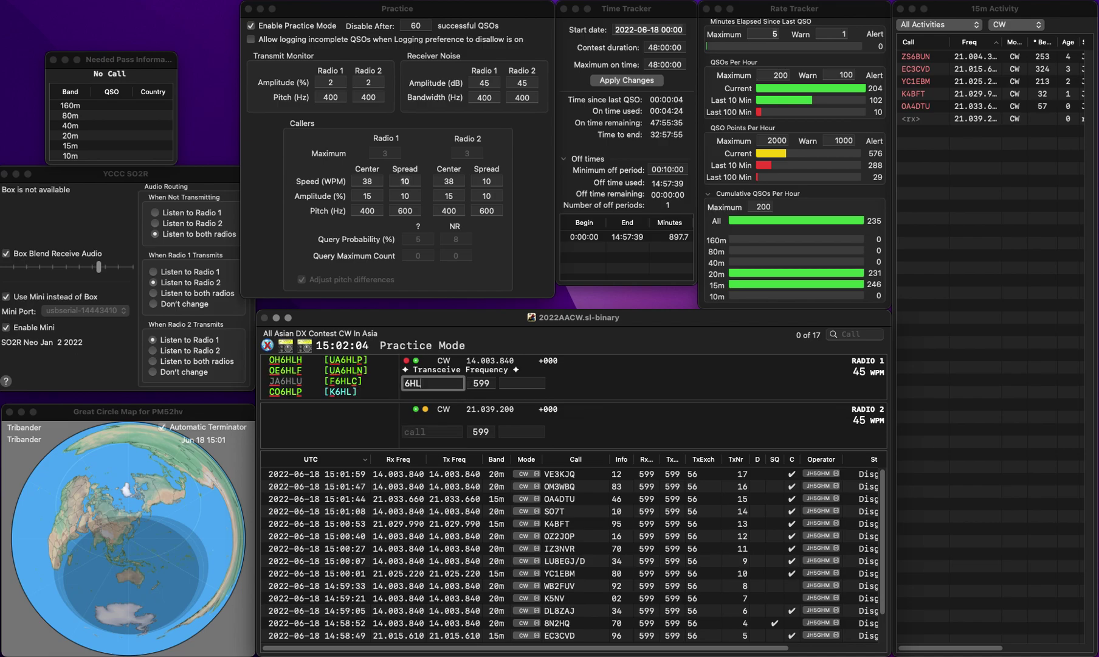
pyautogui.click(433, 431)
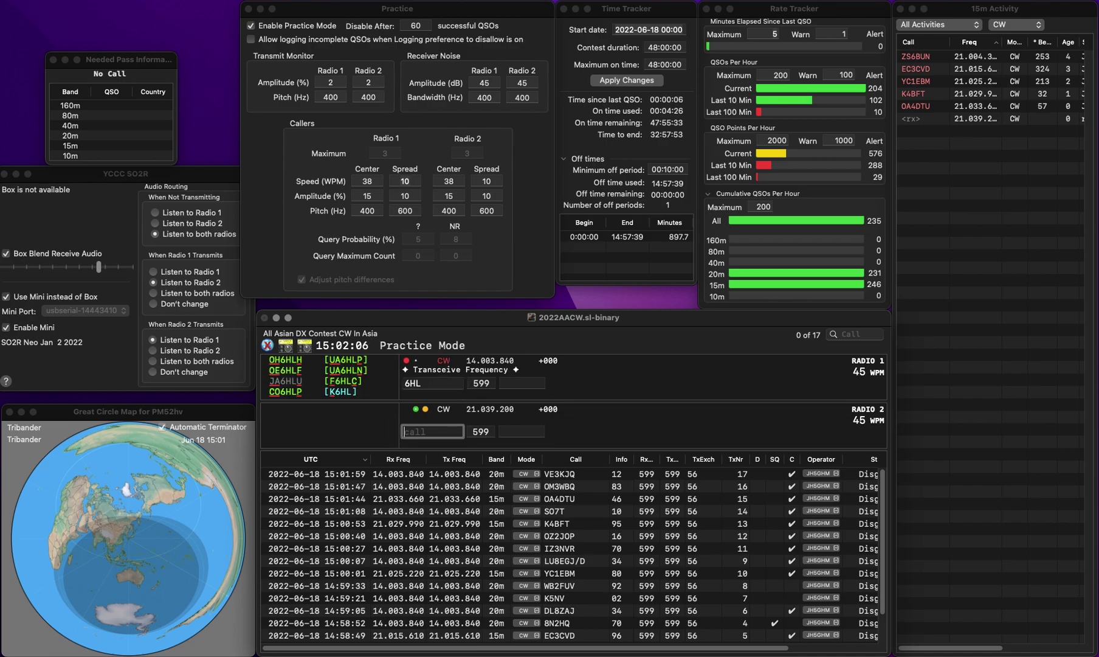
pyautogui.write('JQ2GYU')
pyautogui.press('Return')
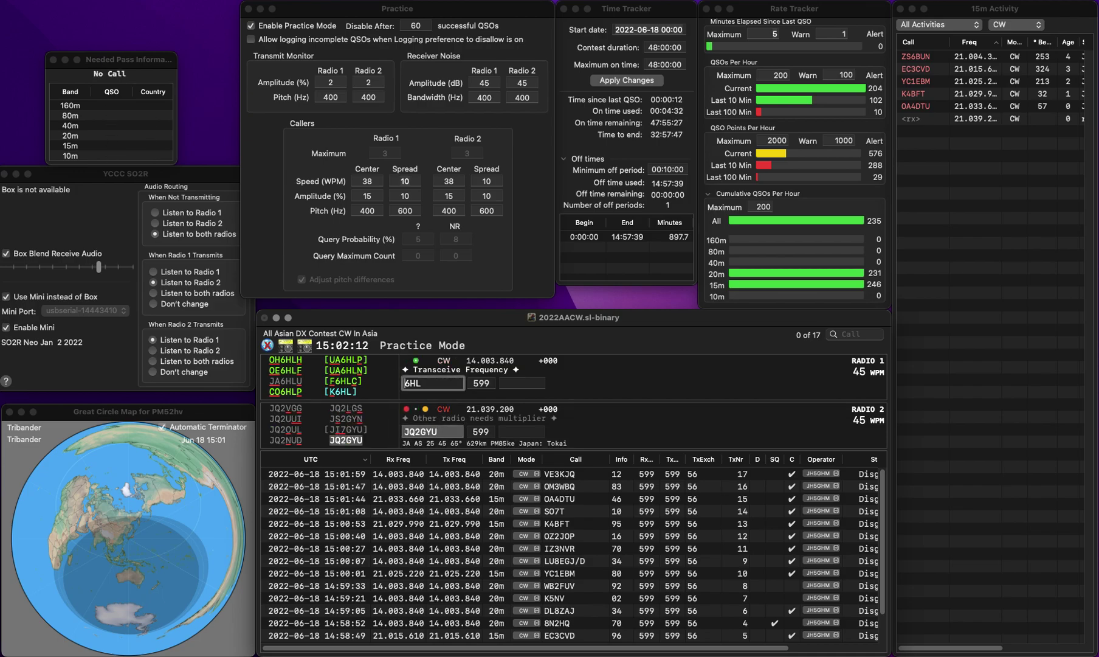
pyautogui.write('AC')
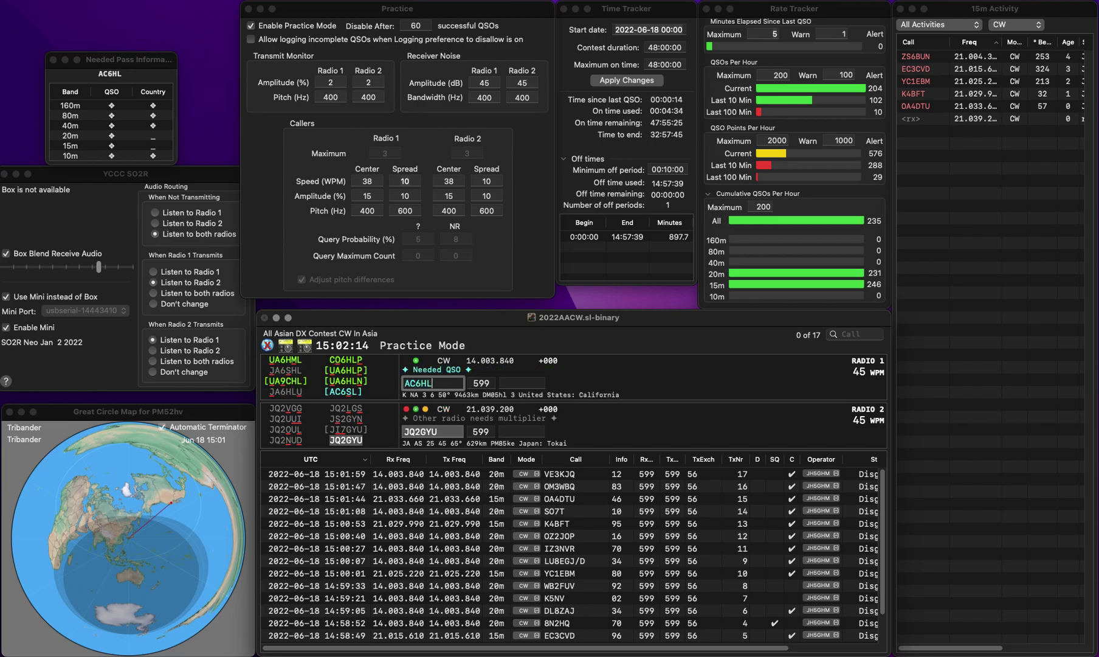
pyautogui.press('BackSpace')
pyautogui.press('BackSpace')
pyautogui.write('SL')
pyautogui.press('Return')
pyautogui.press('Tab')
pyautogui.write('42')
pyautogui.press('Return')
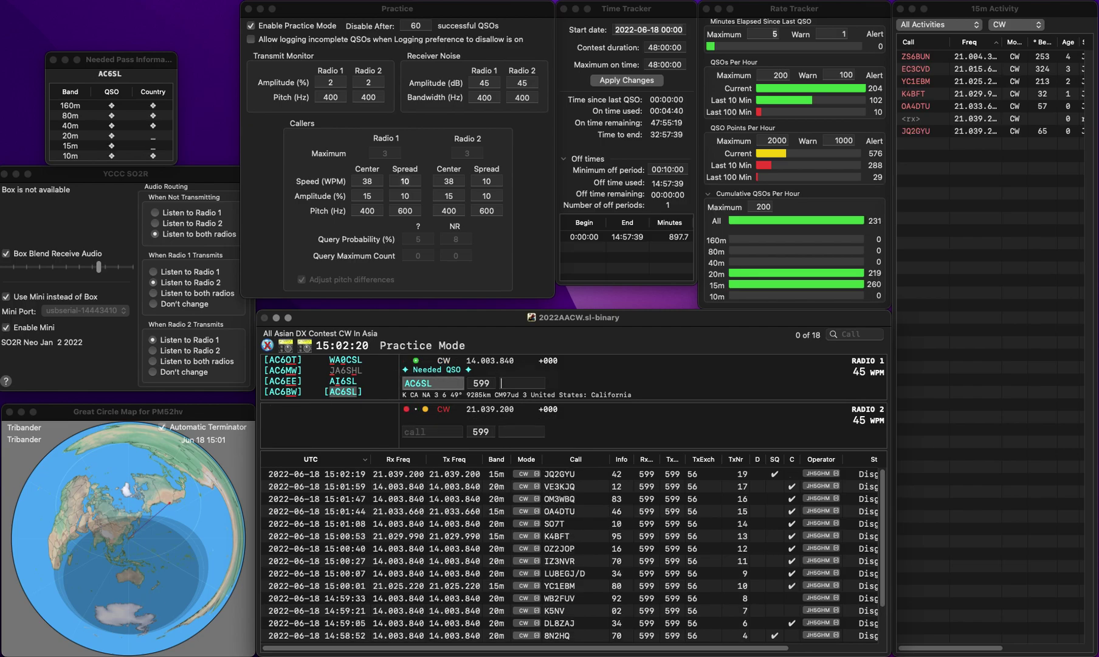
pyautogui.write('7')
pyautogui.press('Tab')
pyautogui.press('F1')
pyautogui.press('Tab')
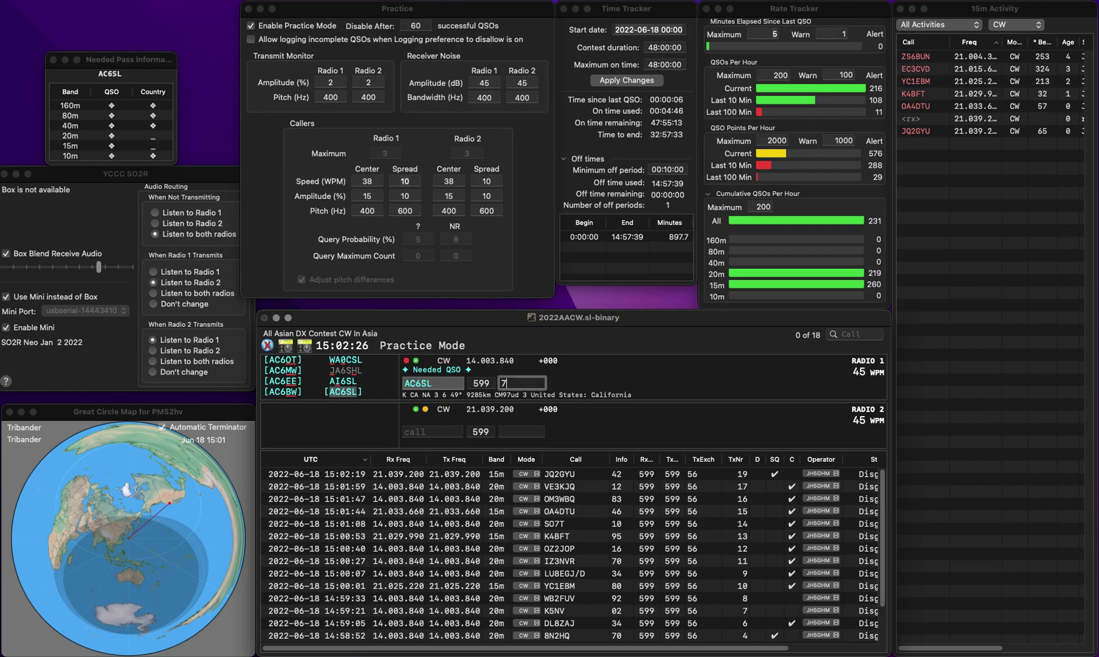
pyautogui.write('4')
pyautogui.press('Return')
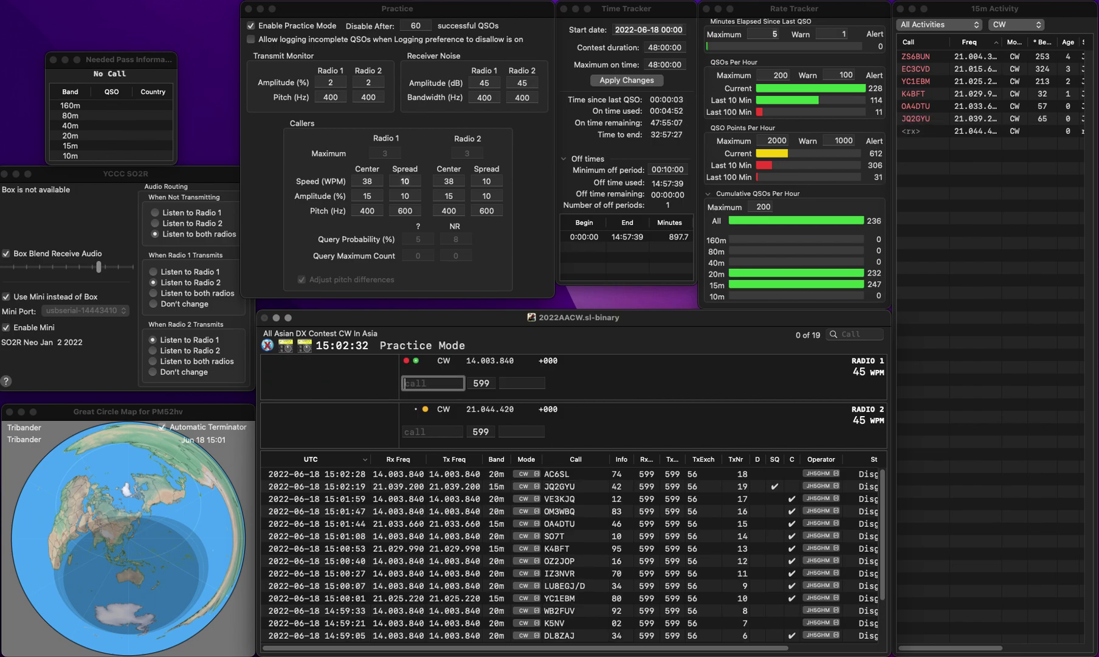
pyautogui.write('KXY')
pyautogui.press('Left')
pyautogui.press('Left')
pyautogui.write('V4')
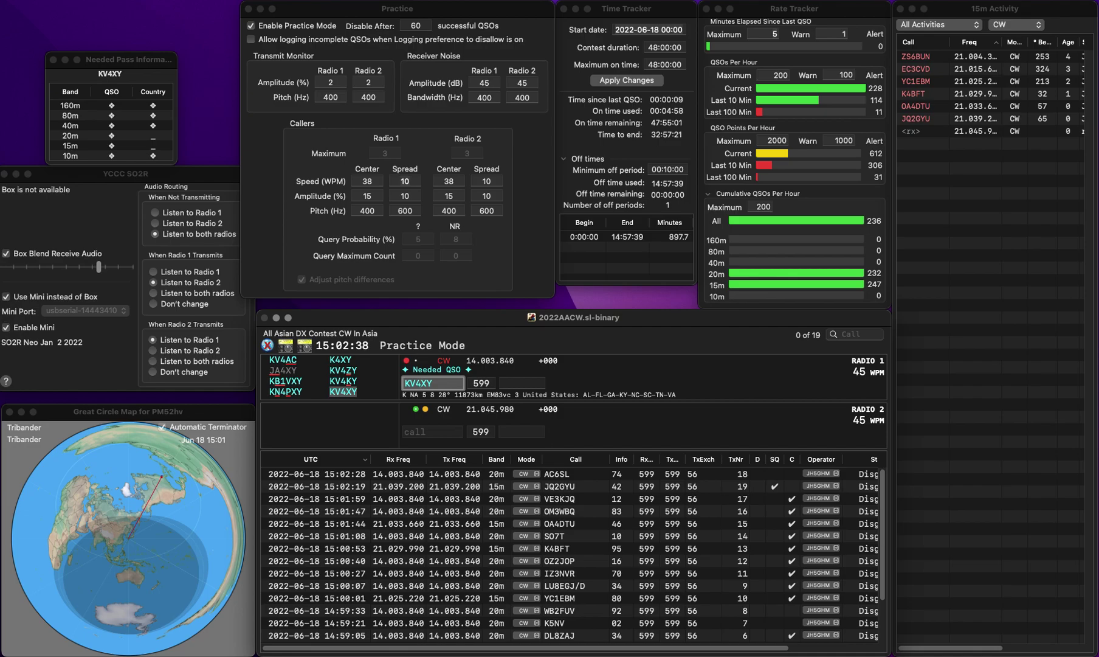
# Step: Enter the partial call 4R on Radio 2 and log KV4XY on Radio 1 with received exchange 73
pyautogui.click(433, 431)
pyautogui.write('4R')
pyautogui.click(421, 384)
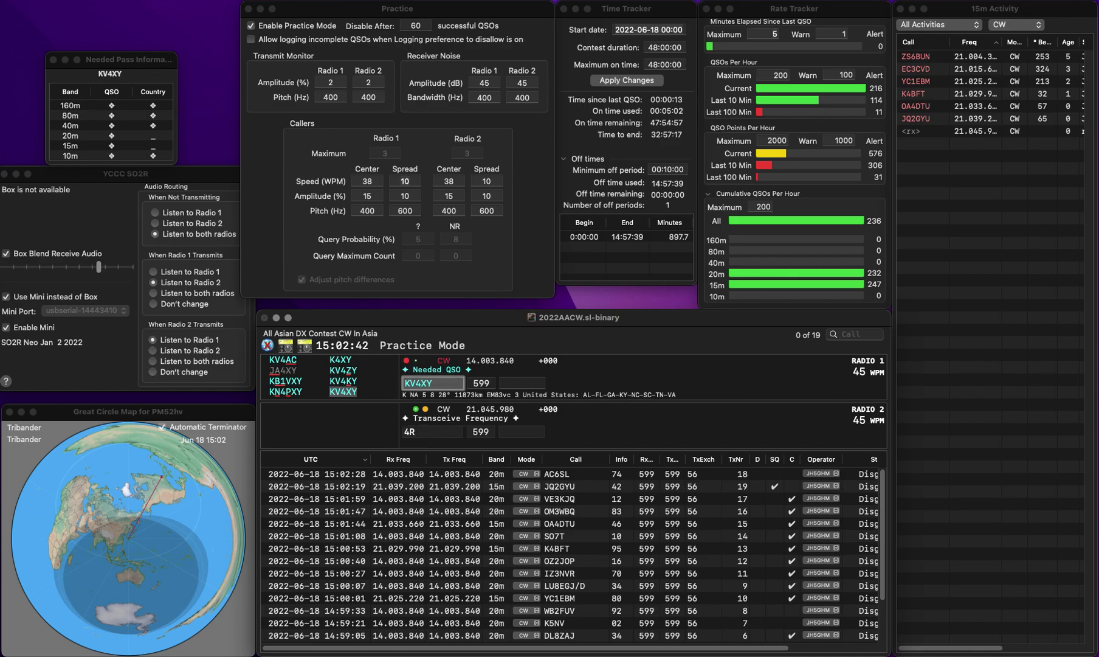
pyautogui.press('Tab')
pyautogui.write('73')
pyautogui.press('Return')
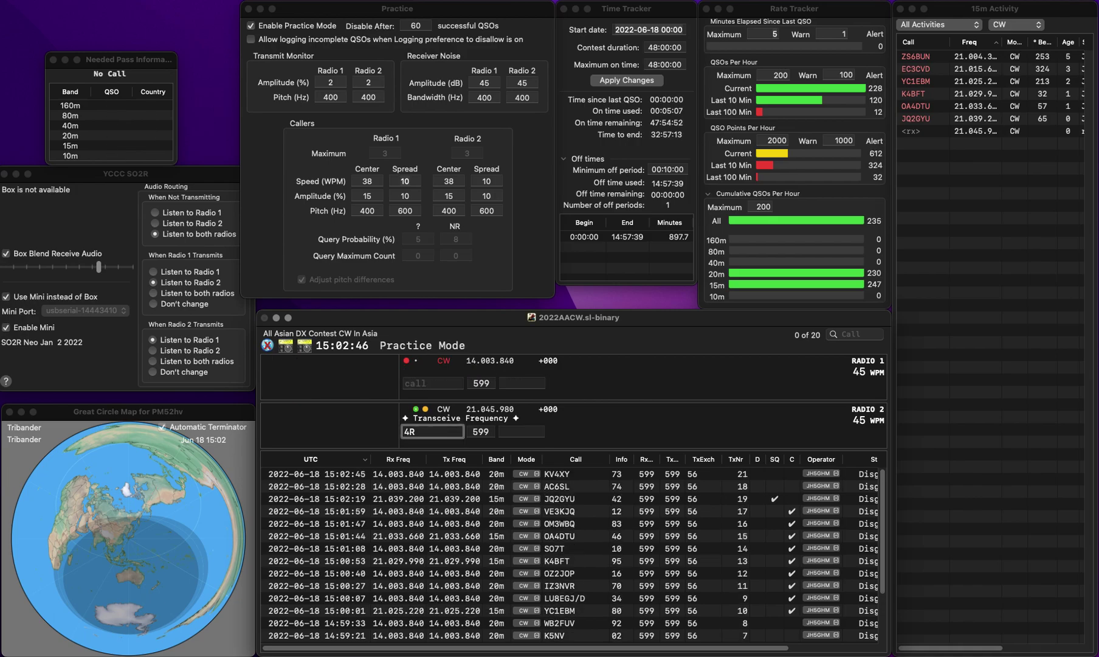
# Step: Query the partial call KC1 on Radio 1, complete it as KC1GGP and send the exchange to that station
pyautogui.click(433, 383)
pyautogui.write('KC1')
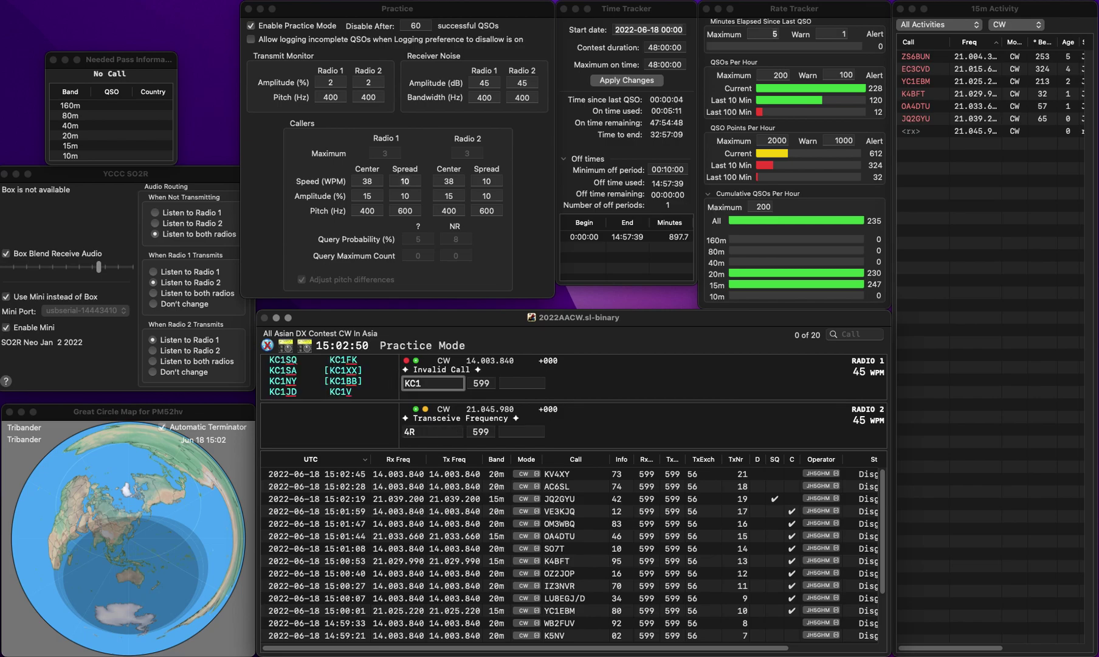
pyautogui.press('Return')
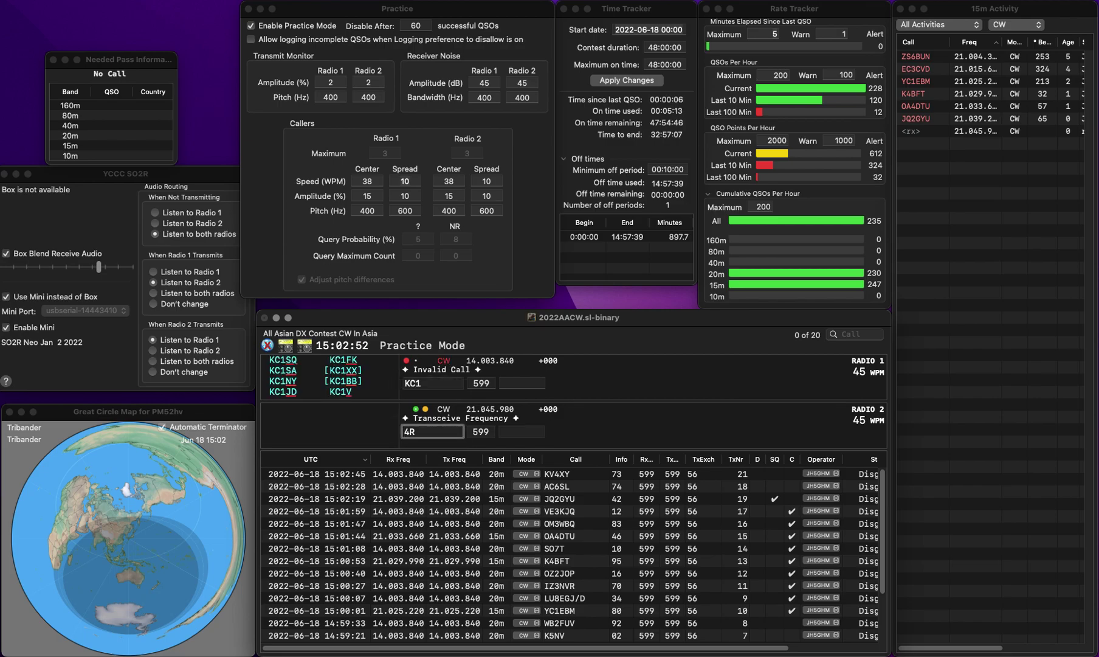
pyautogui.click(433, 383)
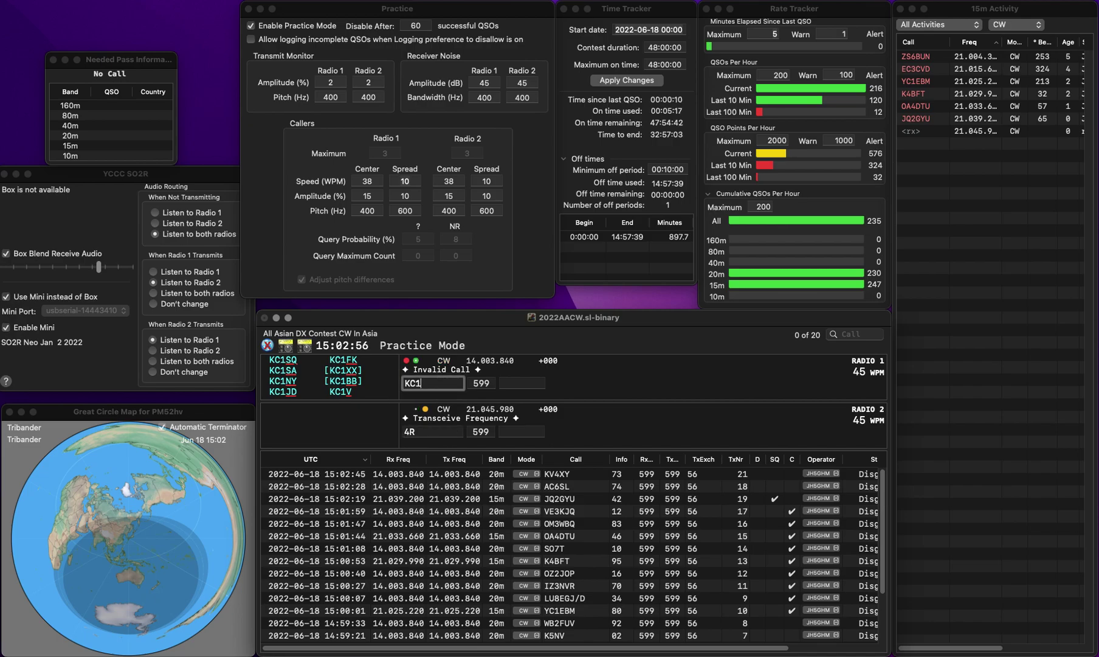
pyautogui.write('GGP')
pyautogui.press('Return')
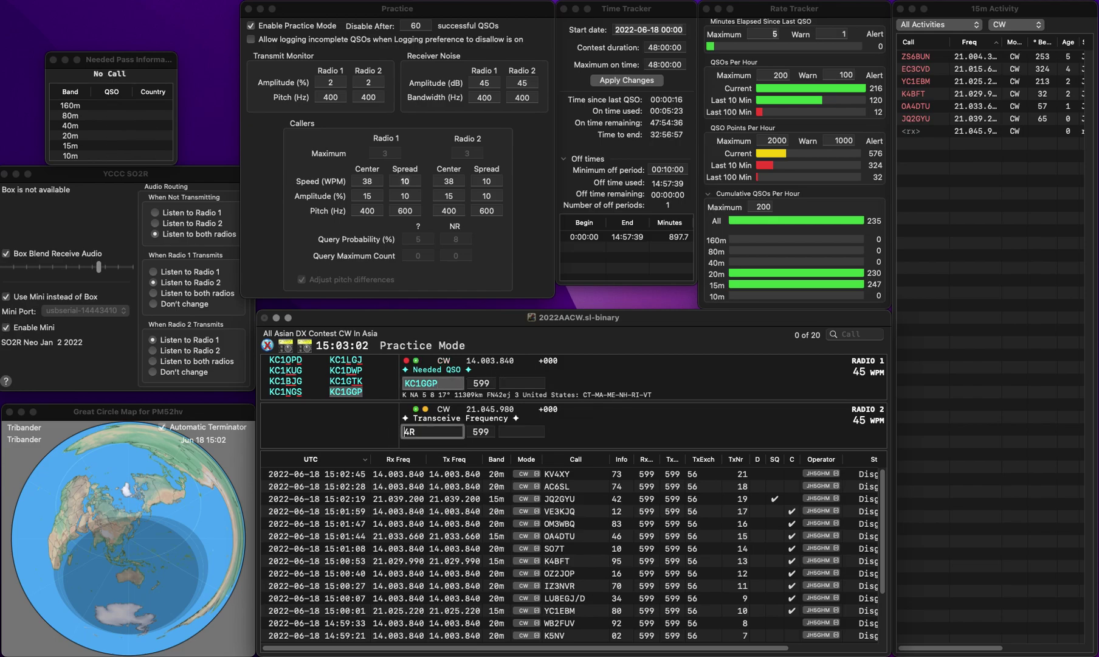
# Step: Complete the partial call on Radio 2 as E74R and send the exchange to that station
pyautogui.write('E7')
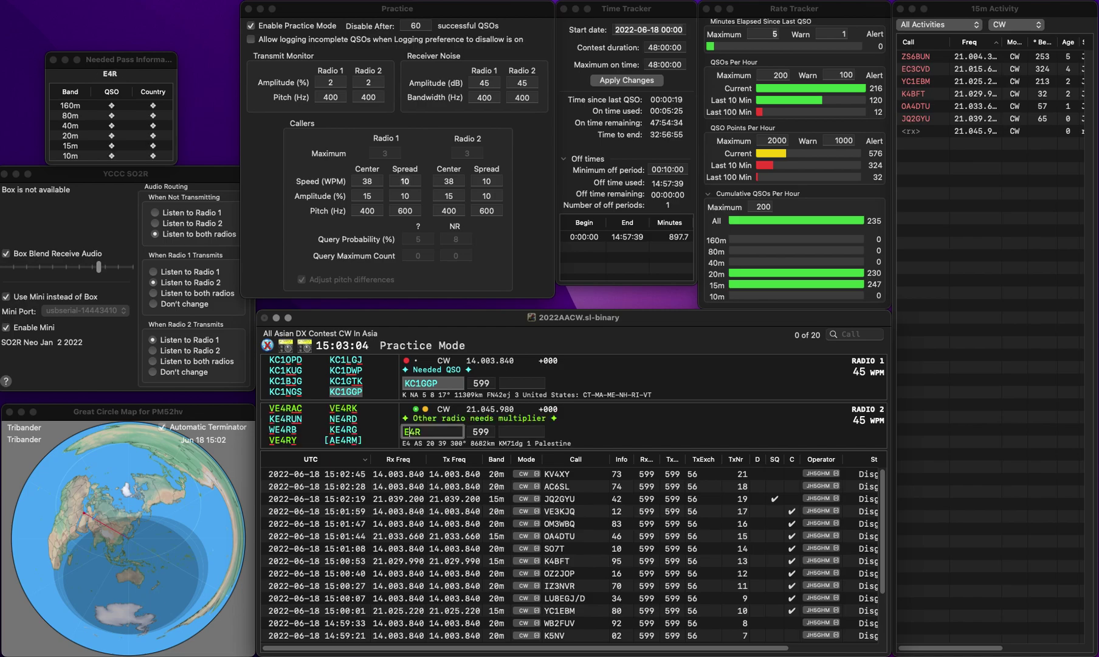
pyautogui.press('Up')
pyautogui.press('Return')
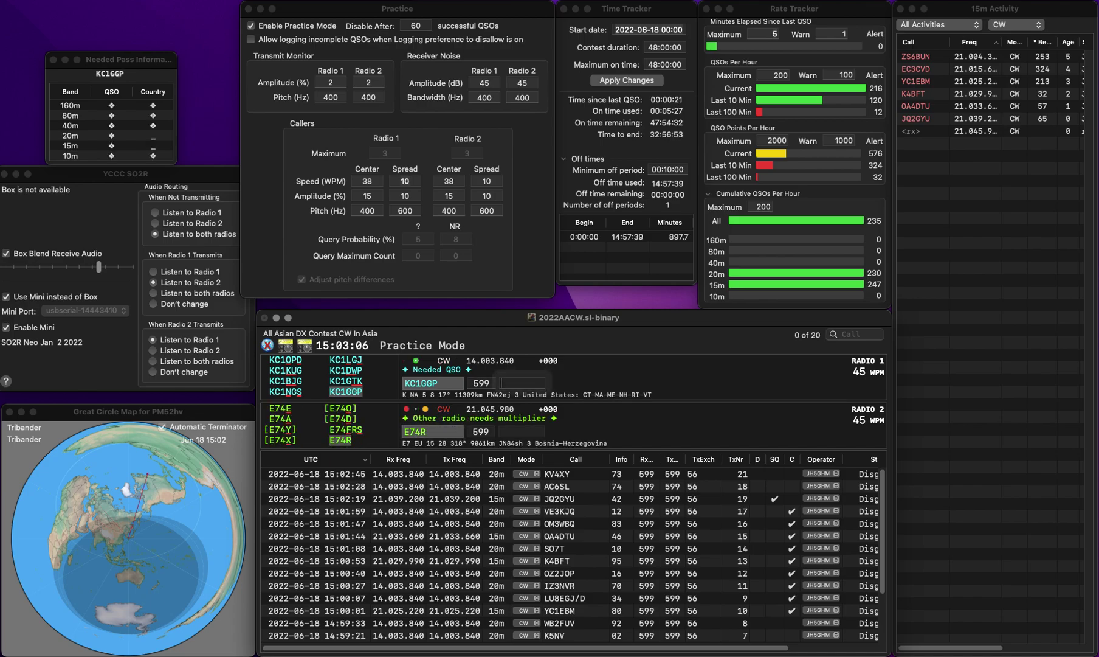
pyautogui.write('26')
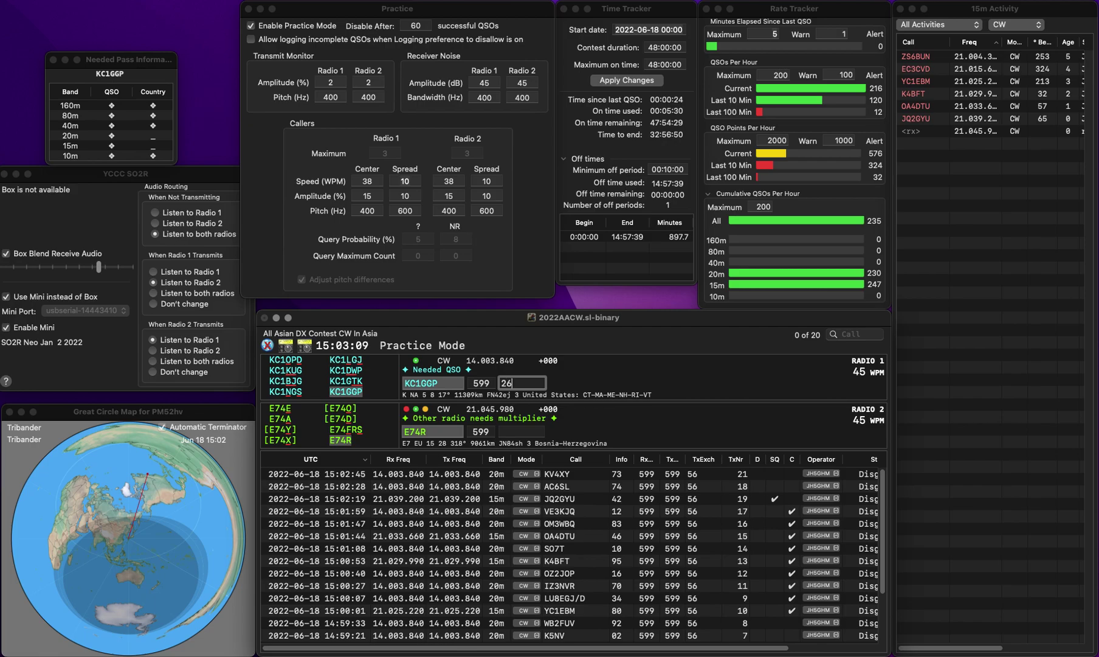
pyautogui.press('Return')
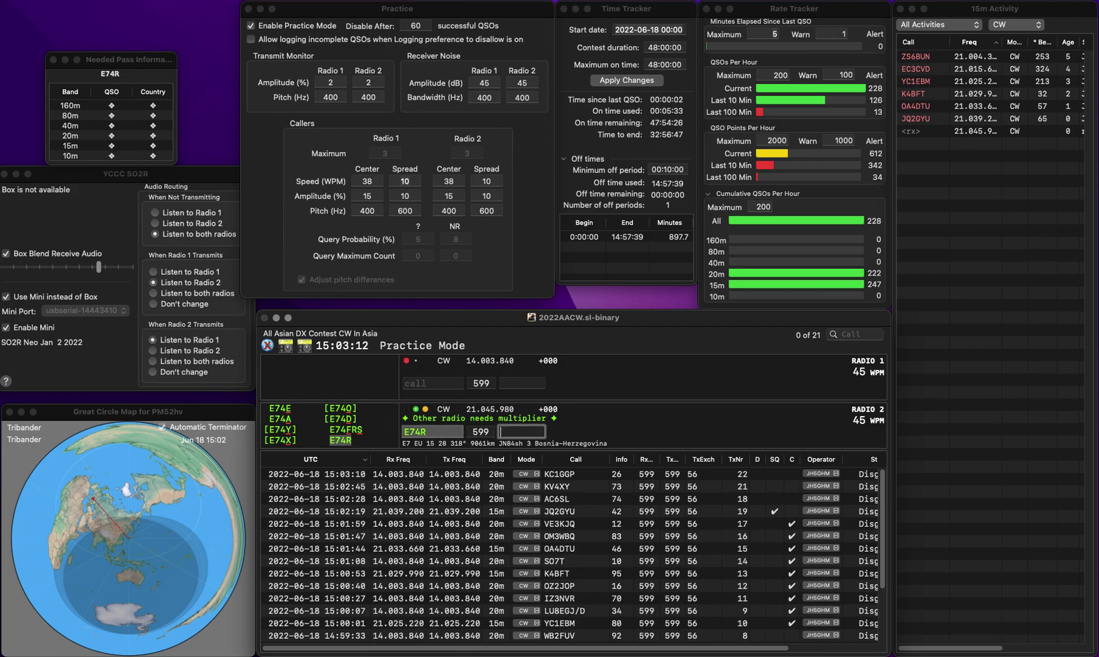
pyautogui.press('Return')
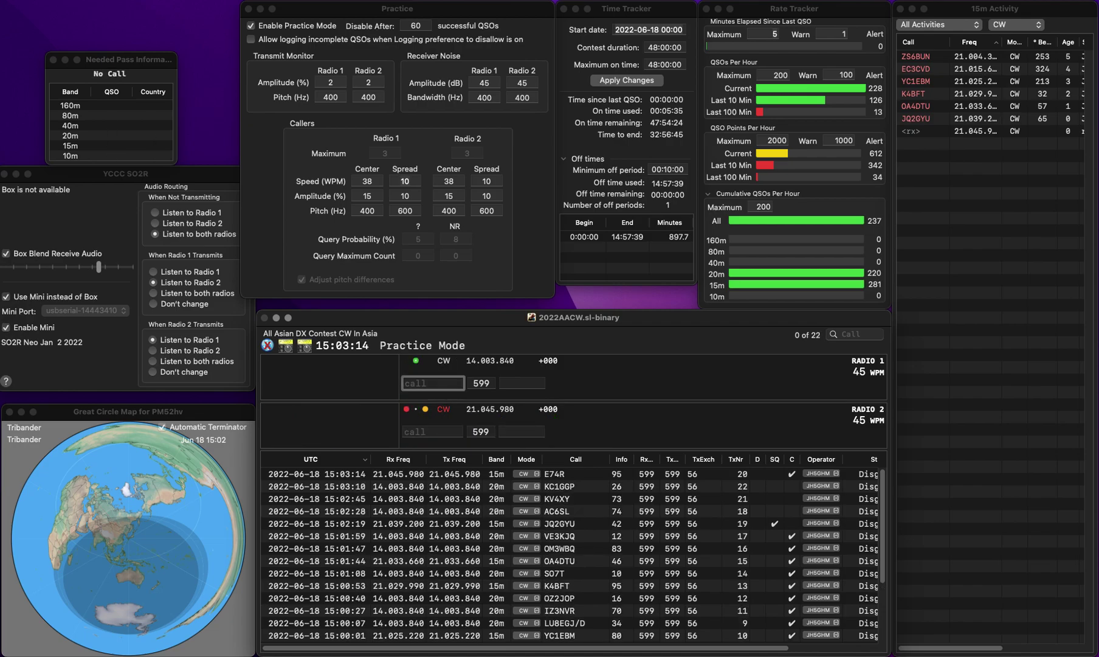
# Step: Query the partial call 2NY on Radio 1 and extend it with the prefix IZ to IZ2NY
pyautogui.write('2NY')
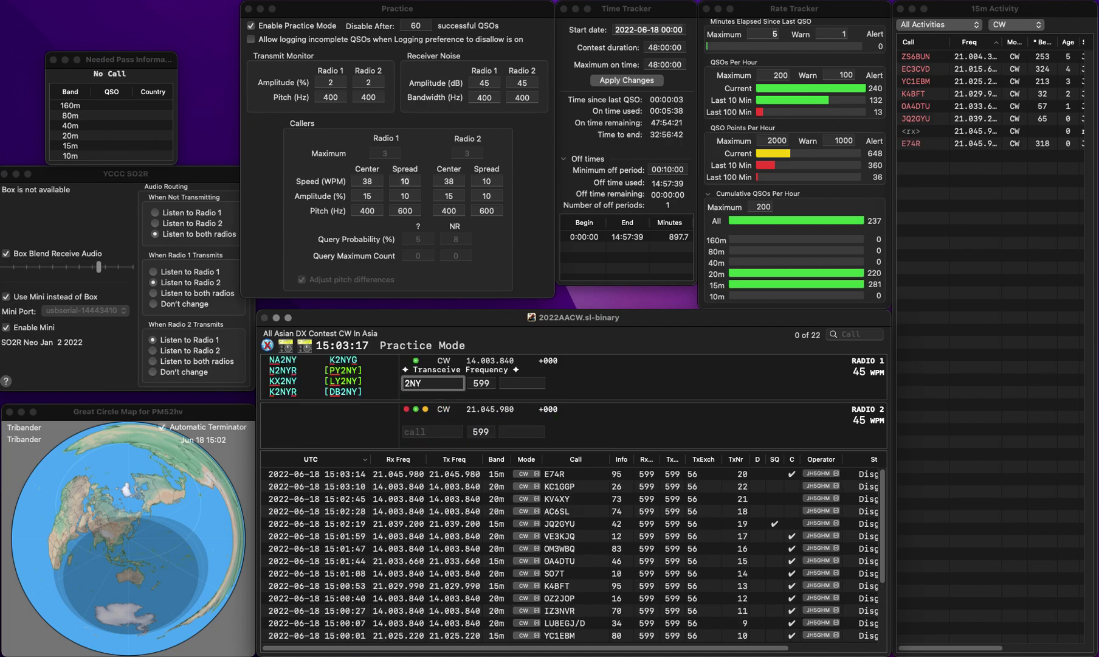
pyautogui.press('Return')
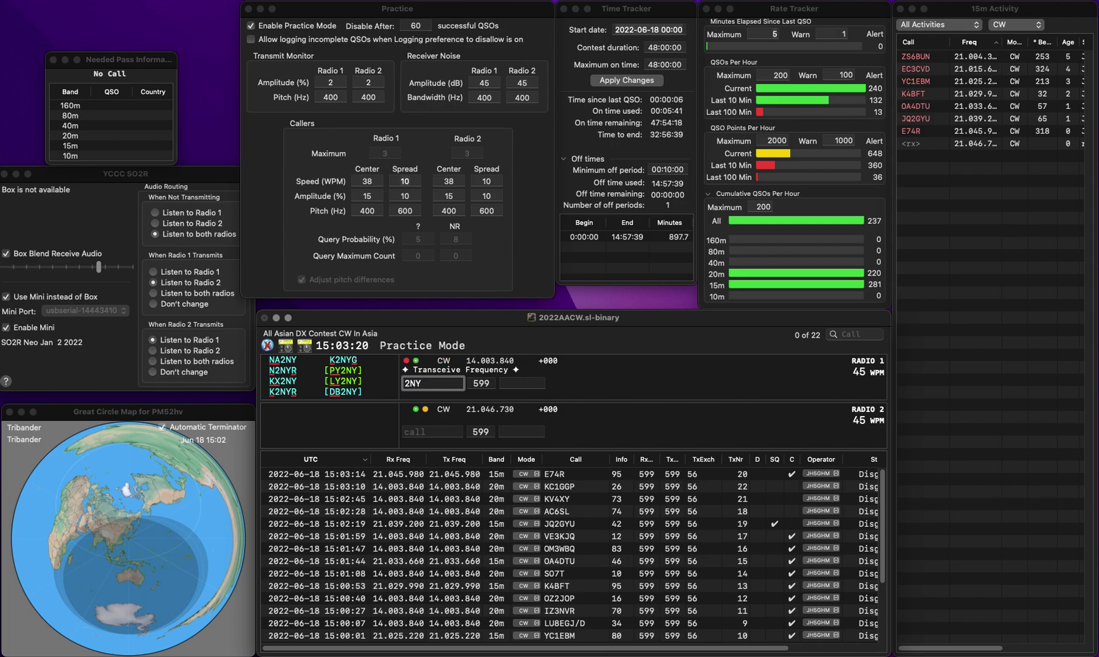
pyautogui.press('super+Left')
pyautogui.write('IZ')
pyautogui.press('super+Right')
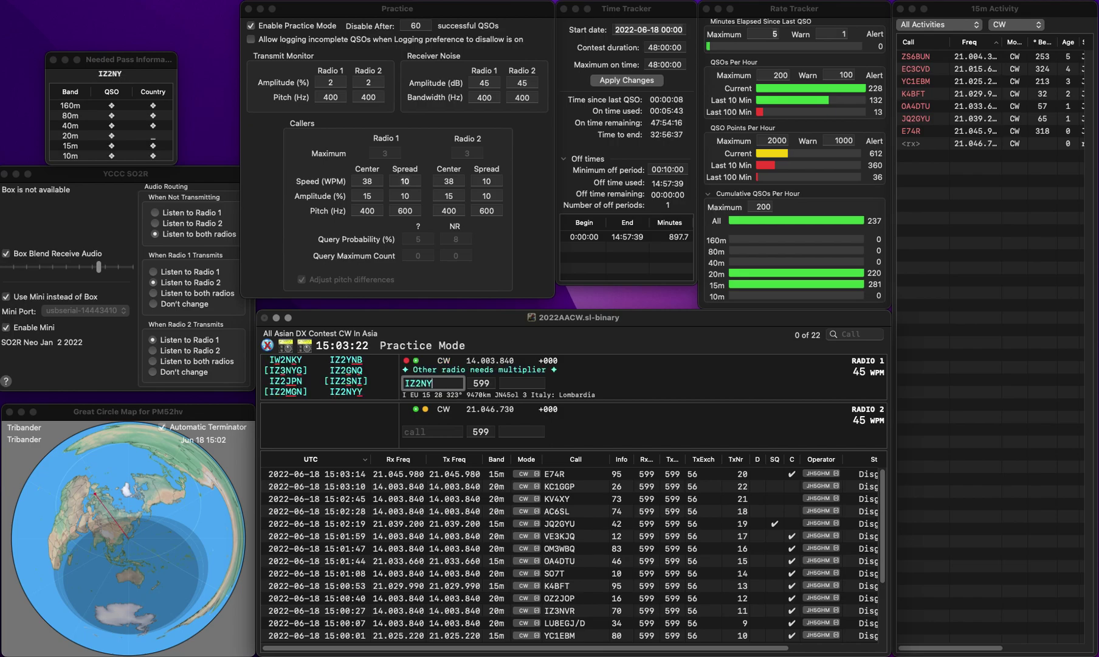
pyautogui.press('Down')
pyautogui.write('E74')
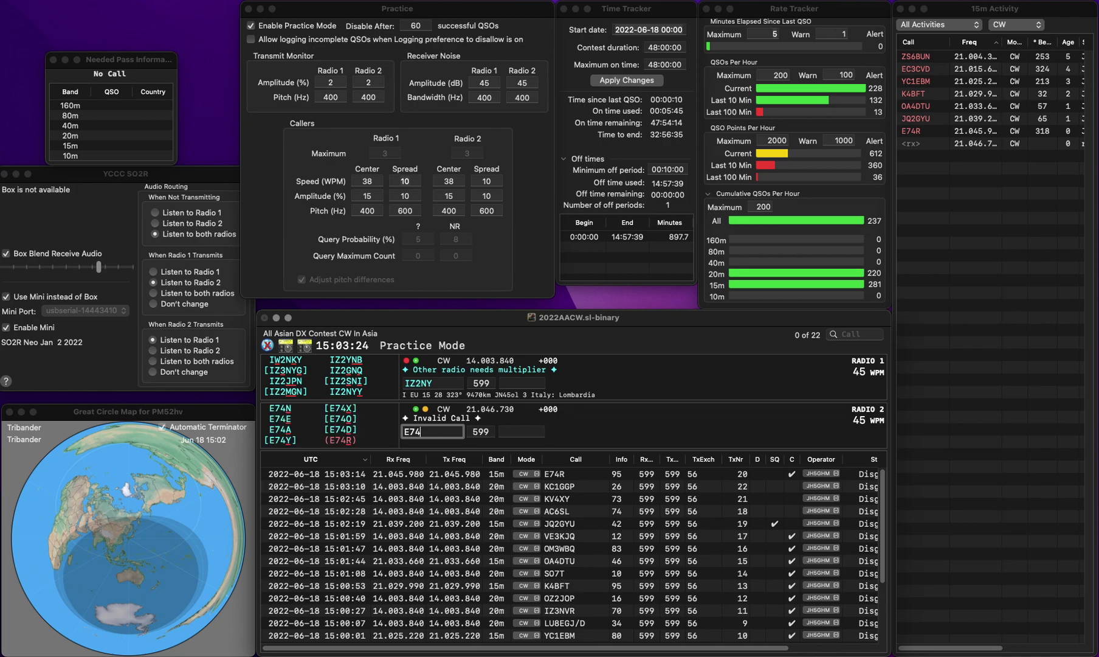
pyautogui.write('D')
pyautogui.press('Return')
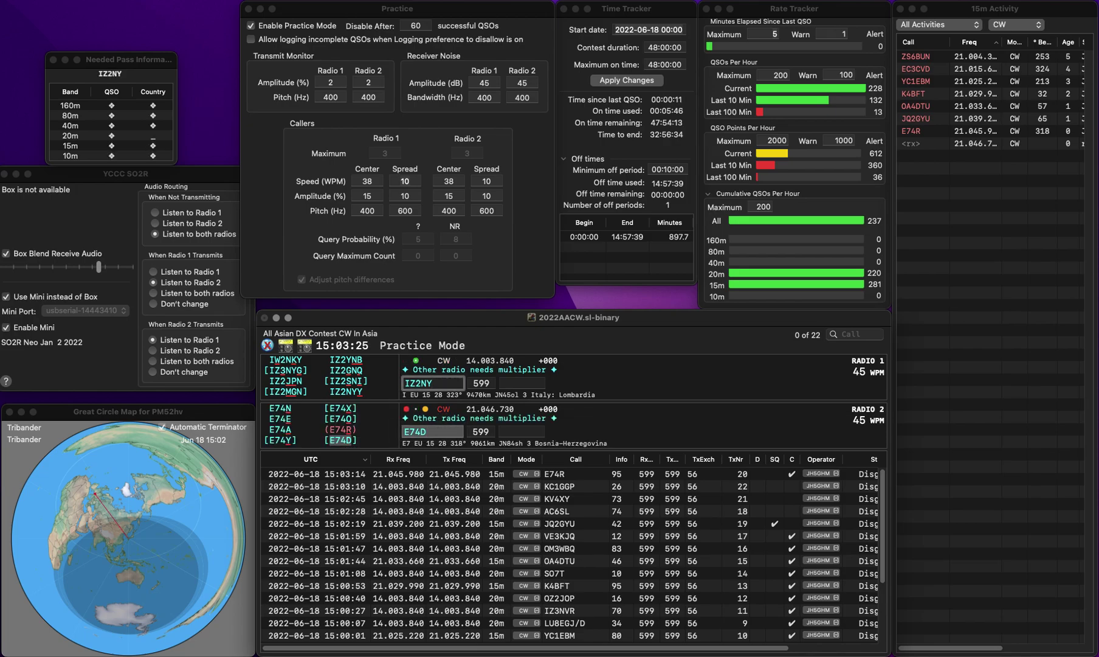
pyautogui.write('Y')
pyautogui.press('Return')
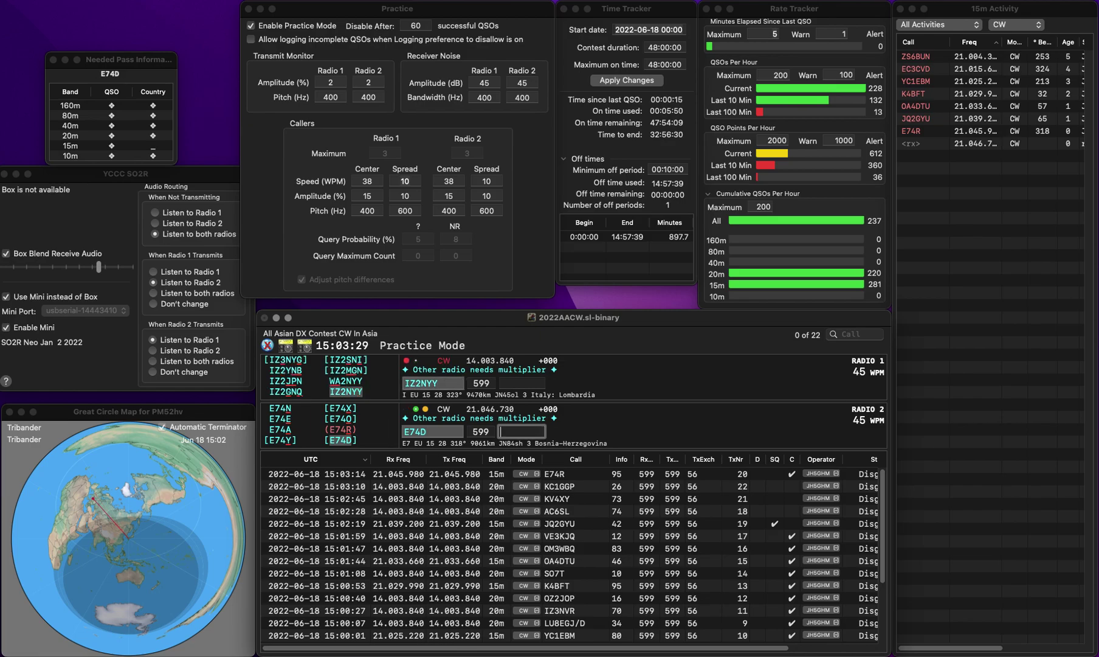
pyautogui.write('89')
pyautogui.press('Return')
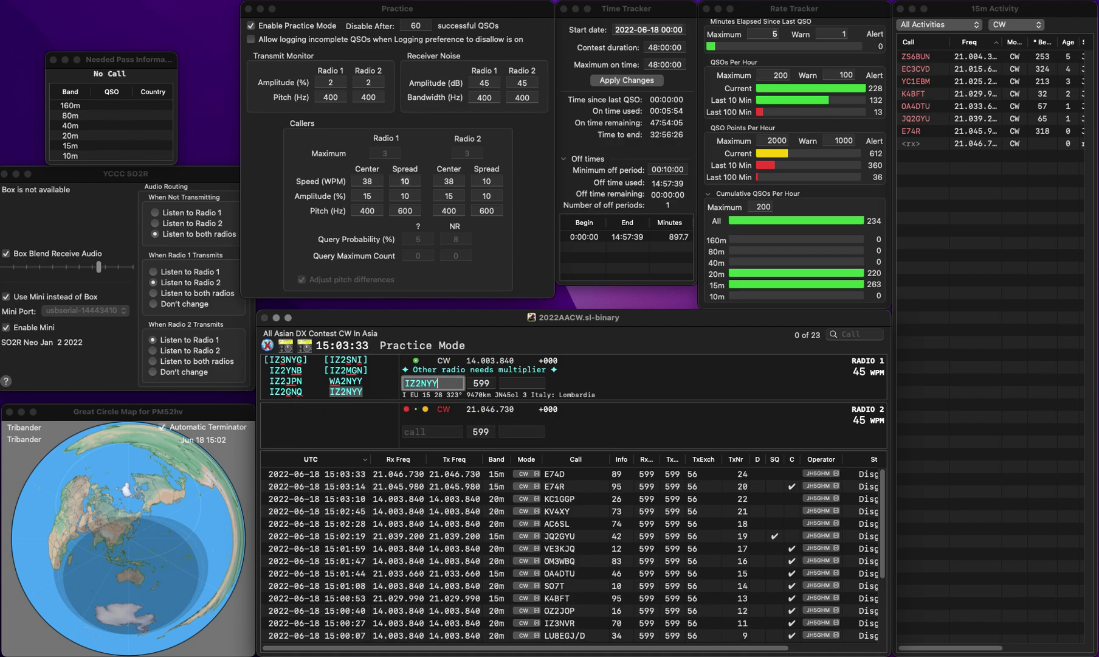
pyautogui.press('space')
pyautogui.write('00')
pyautogui.press('Return')
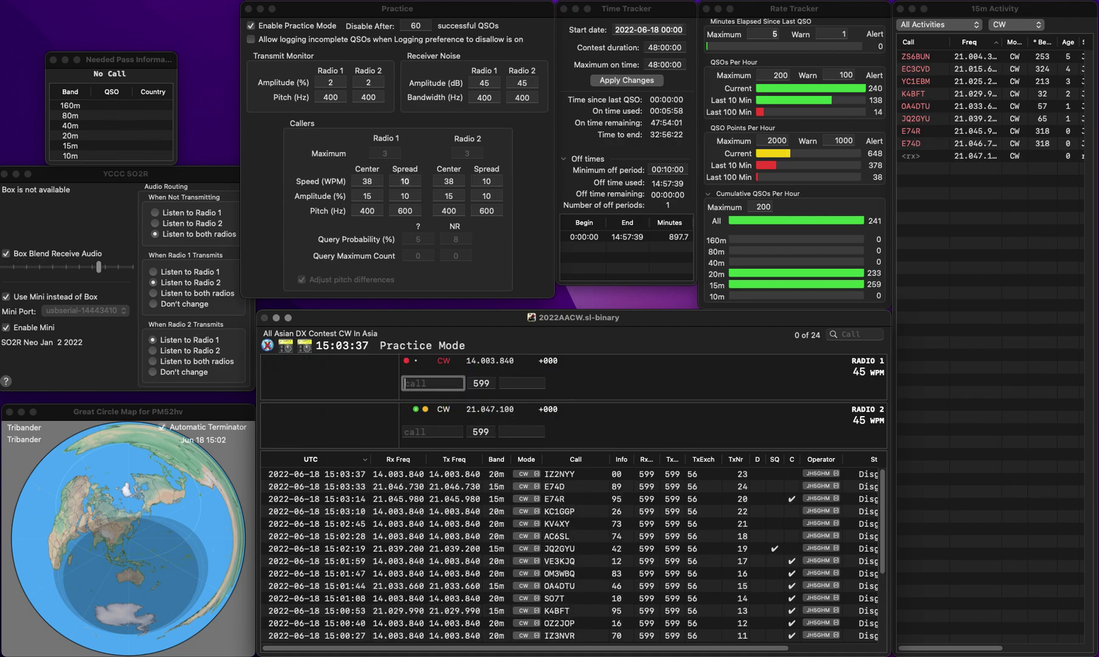
pyautogui.write('WPU2MSS')
pyautogui.press('Home')
pyautogui.press('Delete')
pyautogui.press('Return')
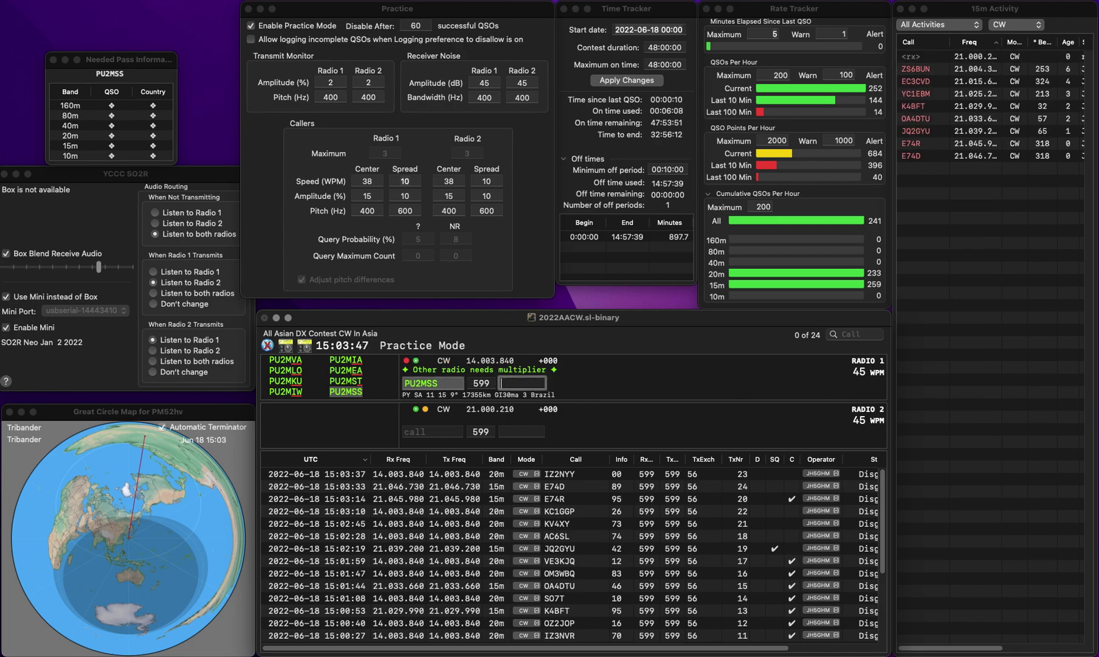
pyautogui.write('1')
pyautogui.press('Return')
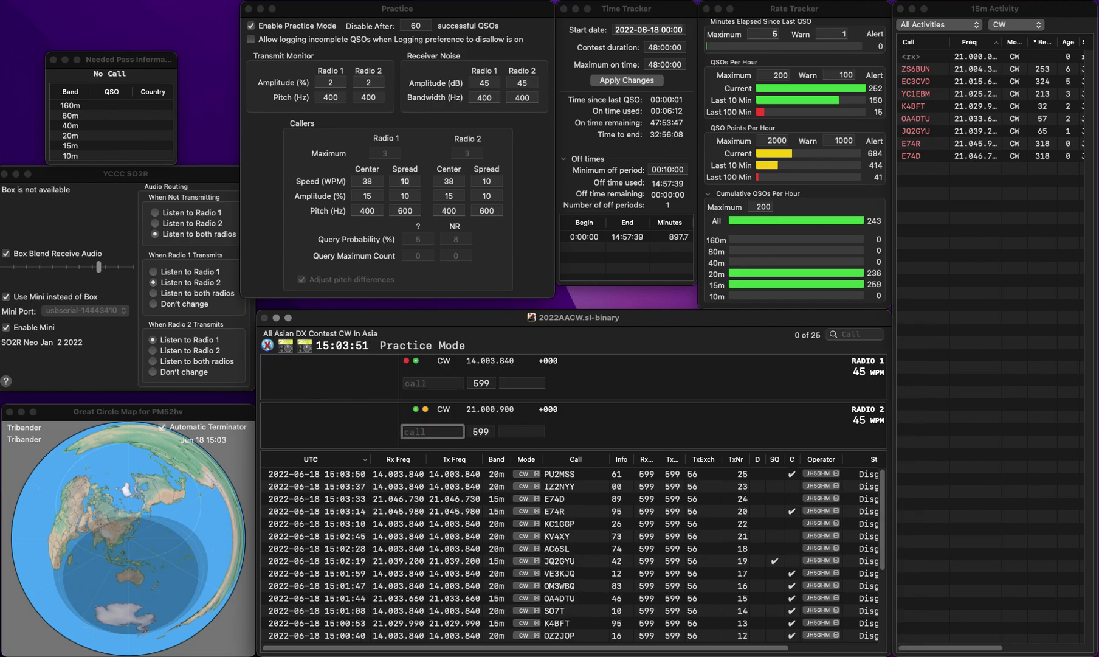
# Step: Enter the call SP2BRI on Radio 1 and send the exchange
pyautogui.click(433, 382)
pyautogui.write('SP2')
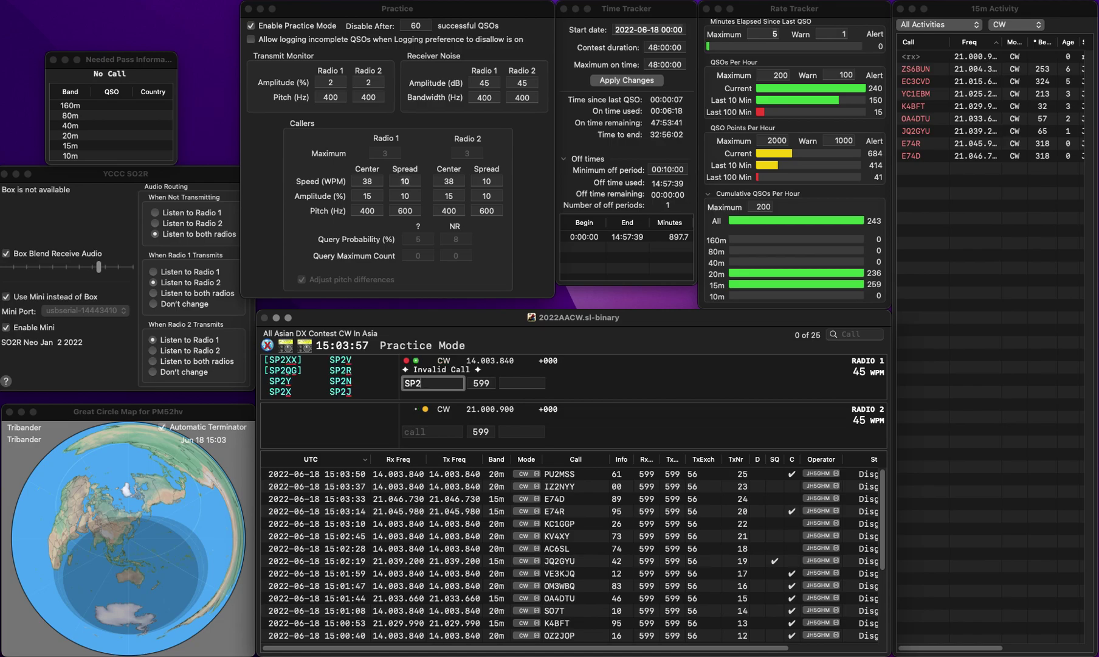
pyautogui.write('BRI')
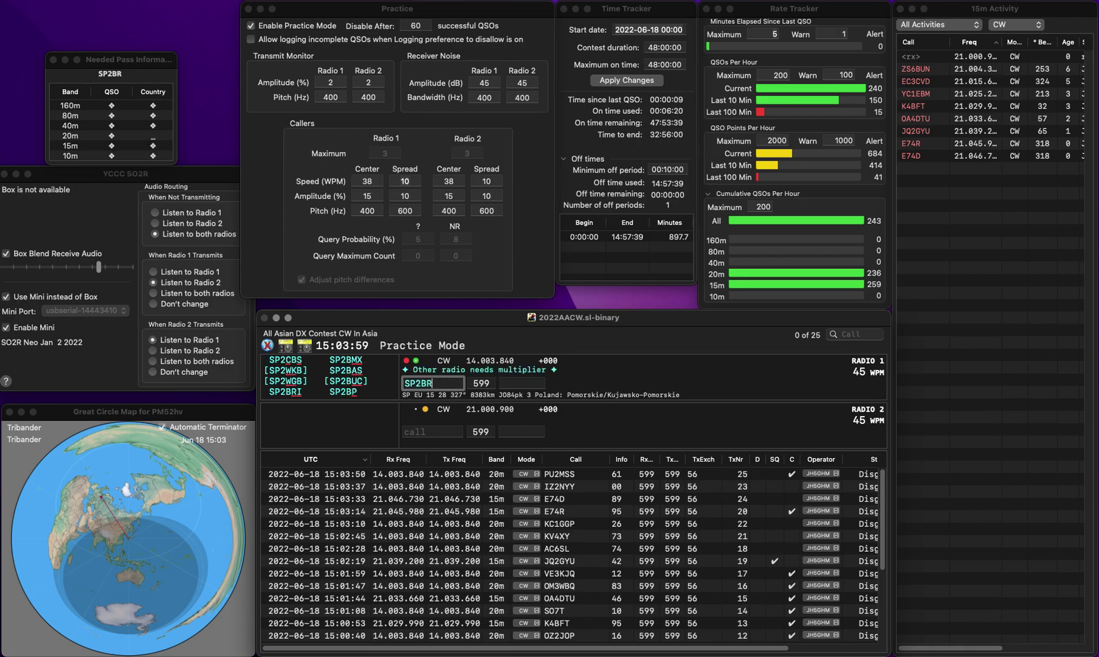
pyautogui.press('Return')
pyautogui.write('LM')
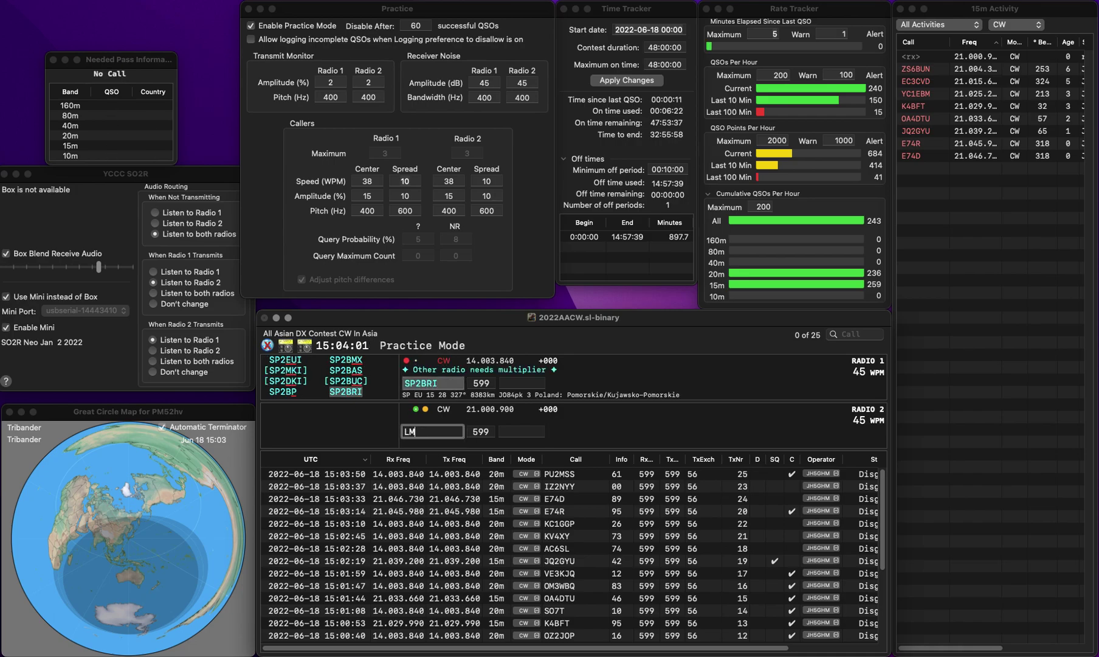
pyautogui.write('Q')
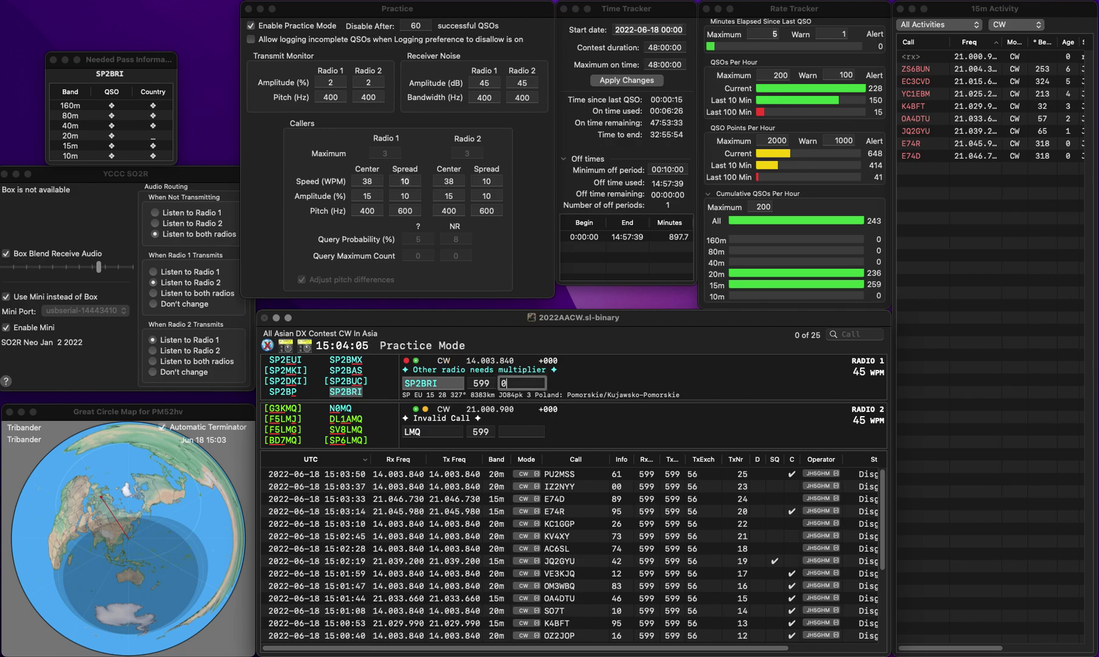
pyautogui.press('Return')
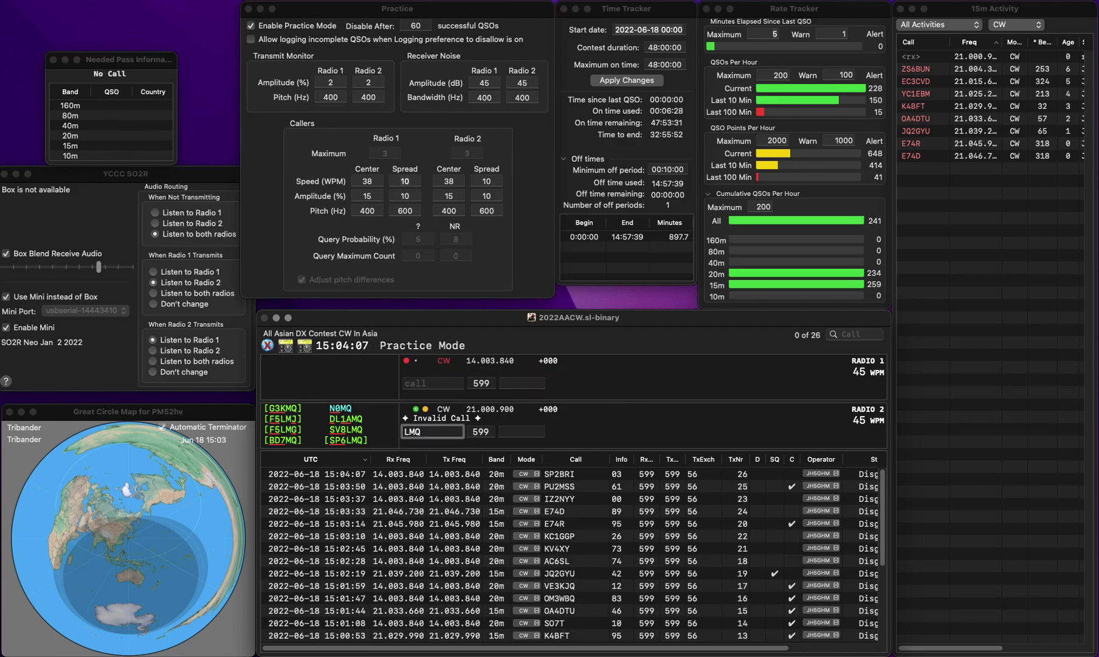
# Step: Complete the partial call on Radio 2 as SV8LMQ and send the exchange
pyautogui.write('SP6')
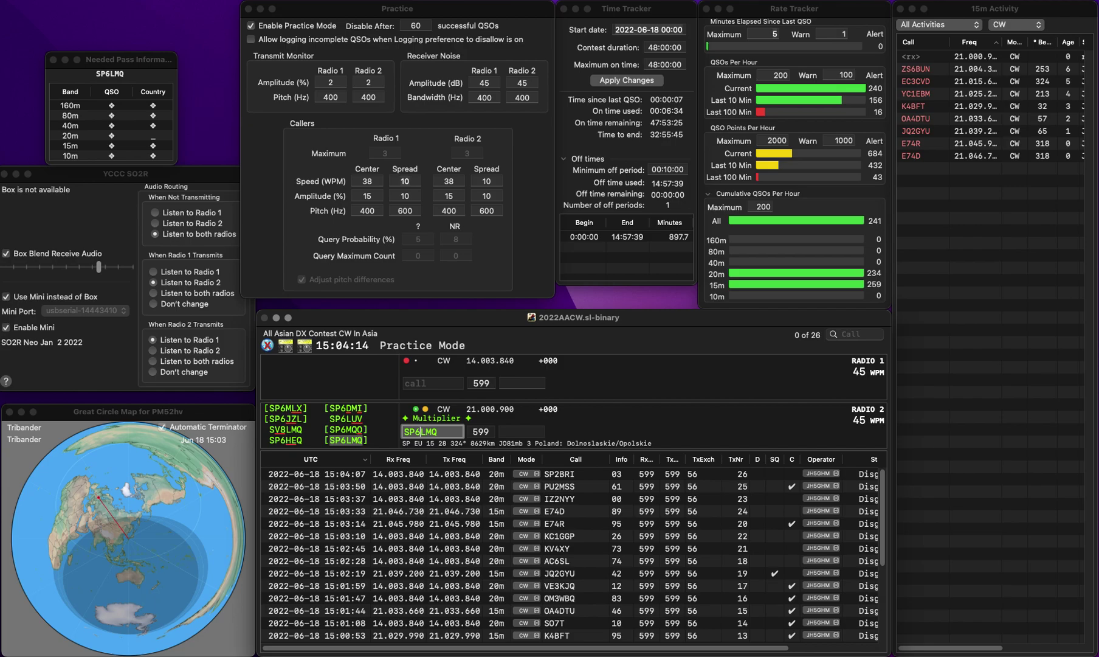
pyautogui.press('Delete')
pyautogui.press('Delete')
pyautogui.write('V8')
pyautogui.press('Return')
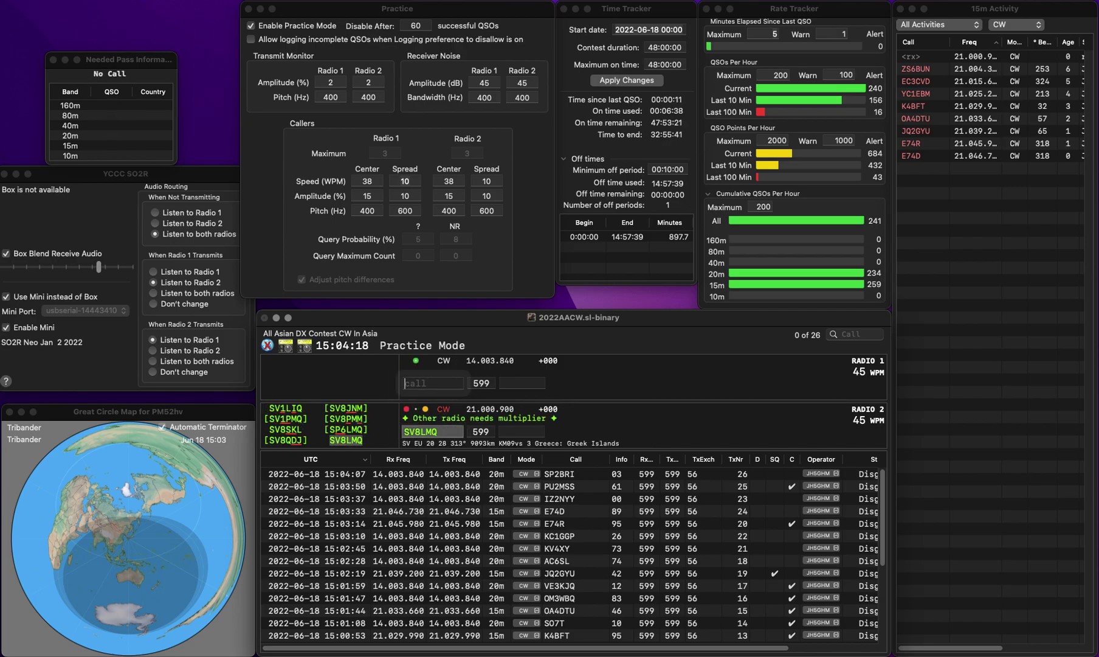
# Step: Enter the partial call 3FZ on Radio 1 and log SV8LMQ on Radio 2 with received exchange 71
pyautogui.write('3FZ')
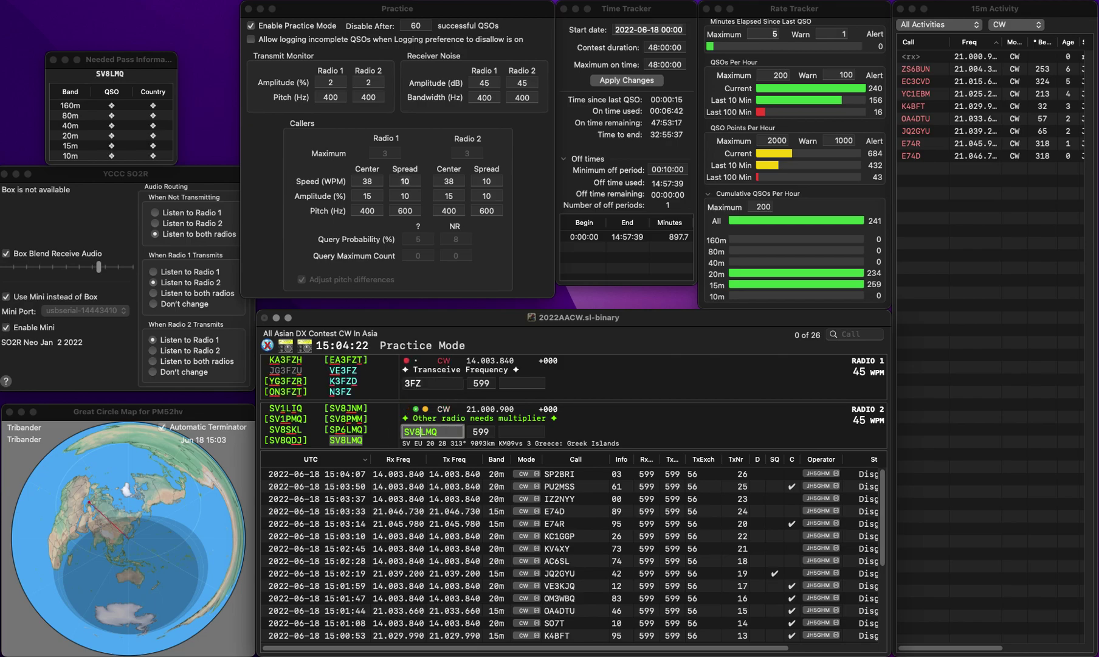
pyautogui.press('Tab')
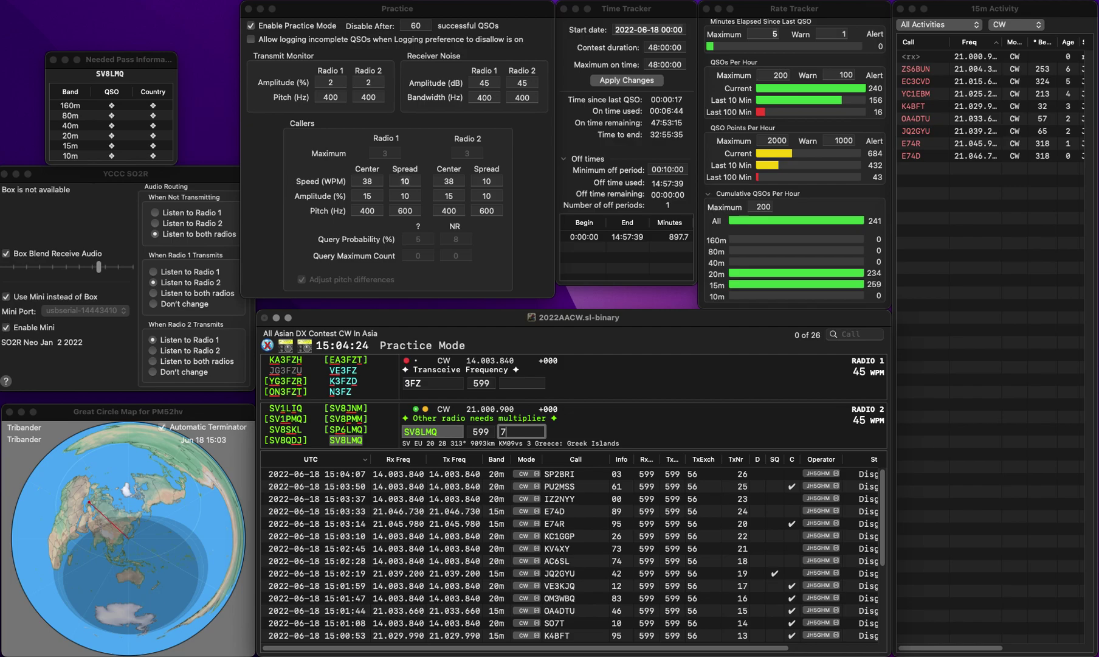
pyautogui.press('Return')
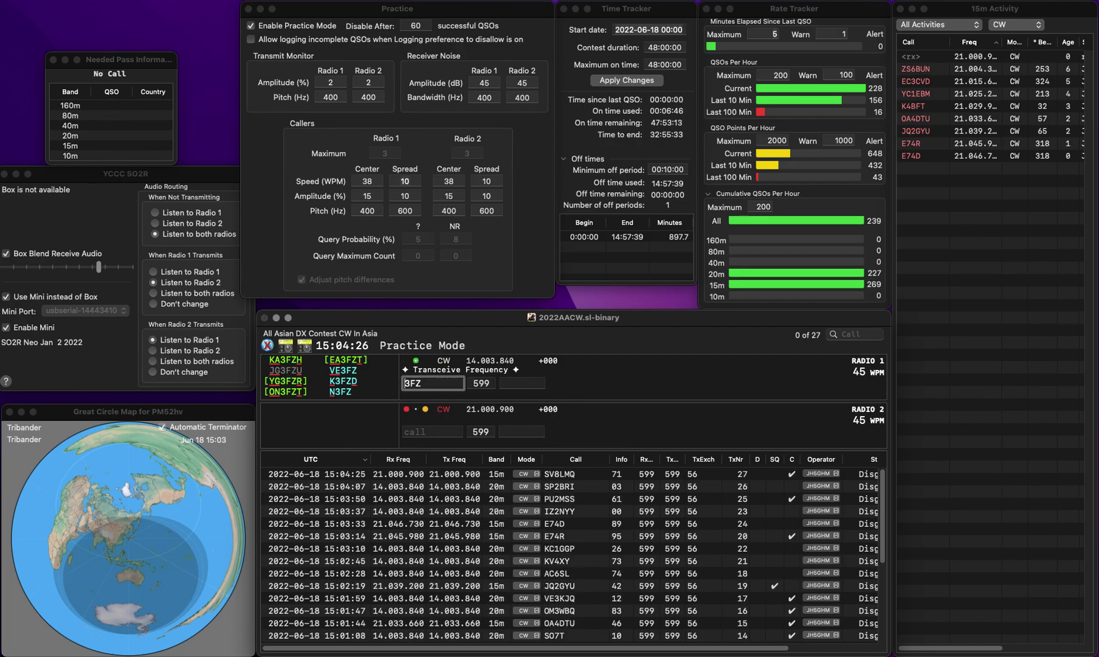
# Step: Correct the Radio 1 call to R2FZ and log the contact with received exchange 27
pyautogui.write('U')
pyautogui.press('BackSpace')
pyautogui.write('R')
pyautogui.press('Delete')
pyautogui.write('2')
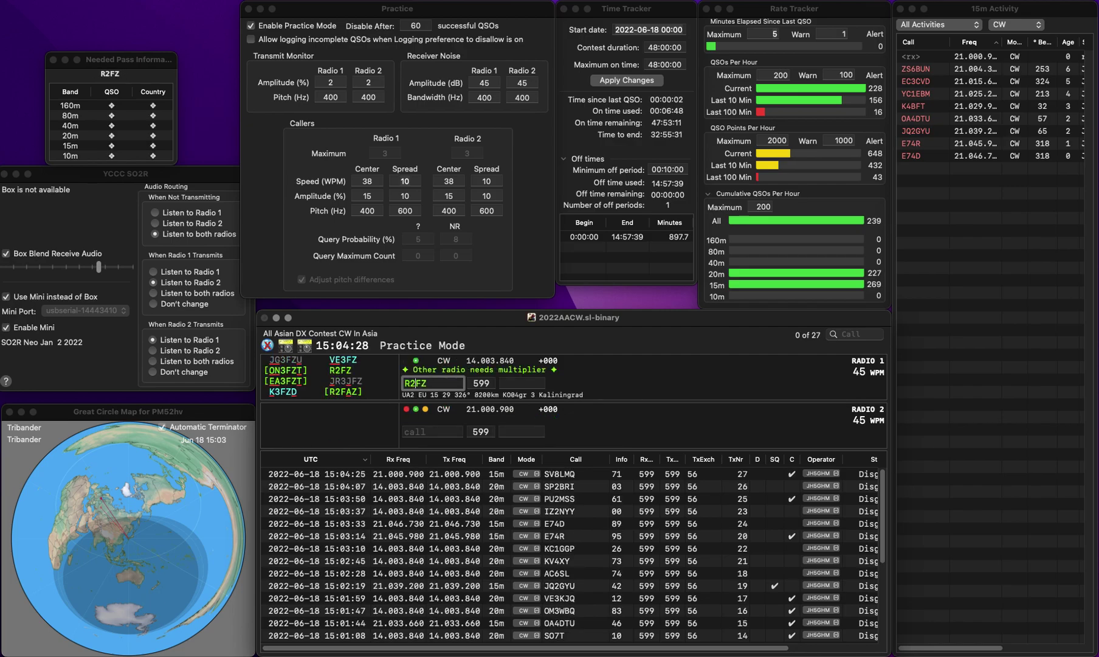
pyautogui.press('Return')
pyautogui.write('27')
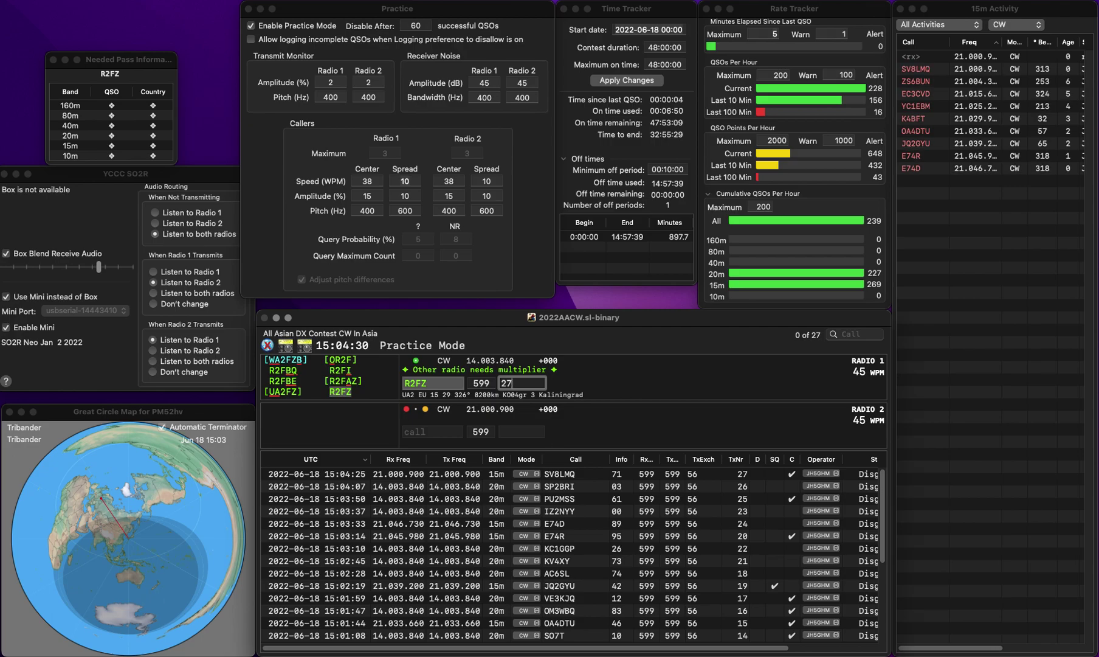
pyautogui.press('Return')
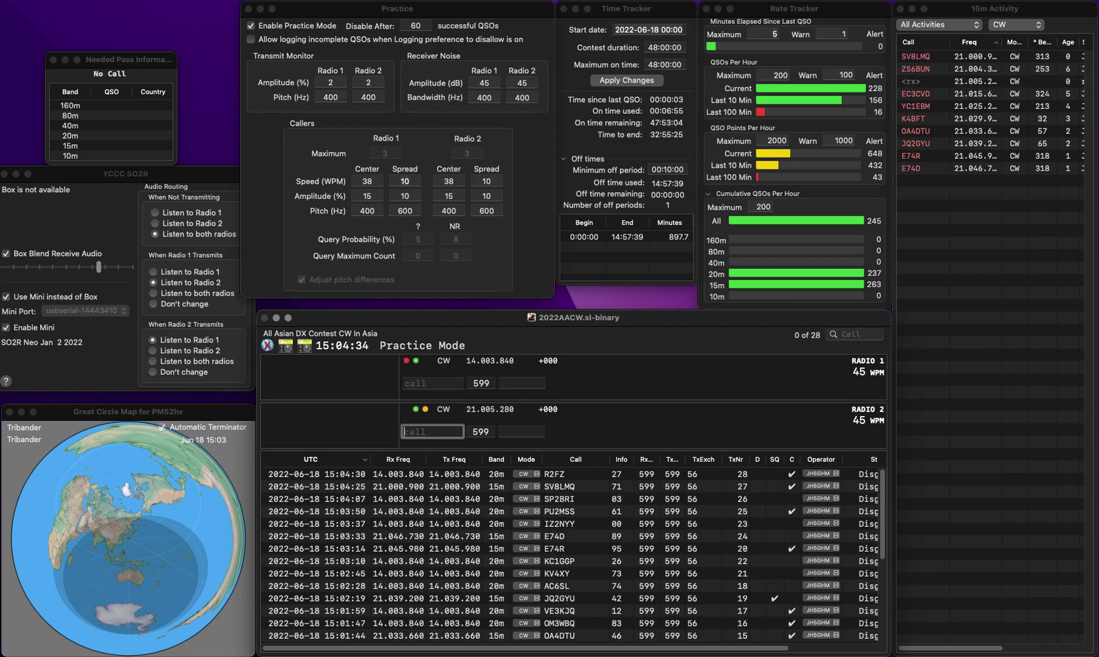
# Step: Enter UT2AU on Radio 2 and SQ8YHF on Radio 1, sending the exchange to both stations
pyautogui.click(433, 383)
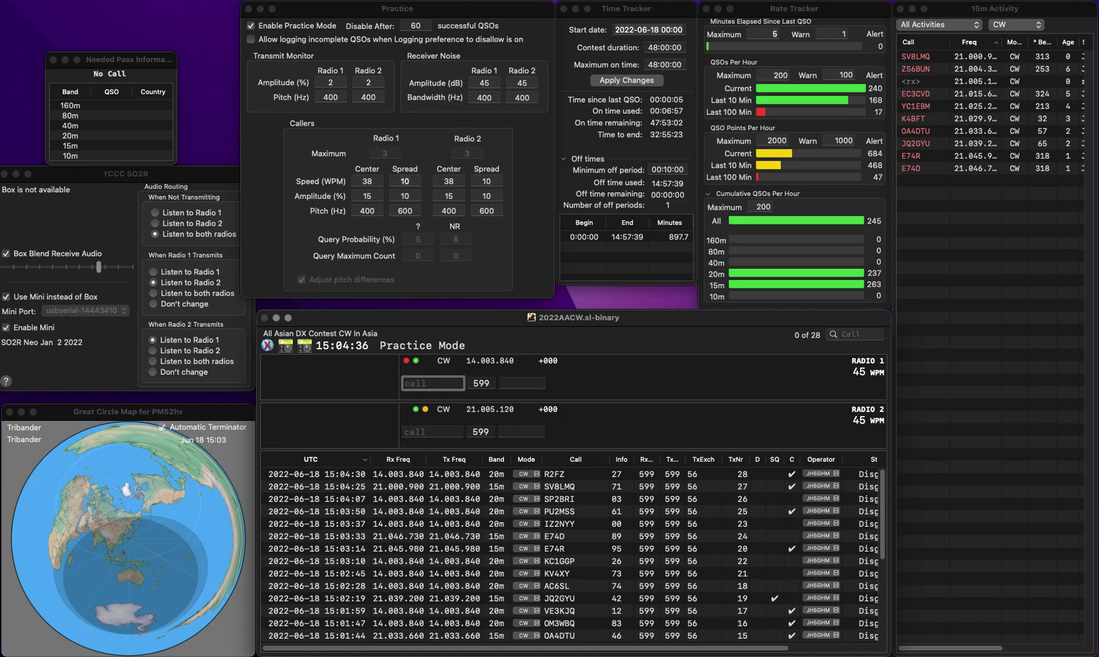
pyautogui.write('YF')
pyautogui.press('Return')
pyautogui.click(433, 431)
pyautogui.write('UT2AU')
pyautogui.press('Return')
pyautogui.write('Q8YHF')
pyautogui.press('super+Left')
pyautogui.write('S')
pyautogui.press('Return')
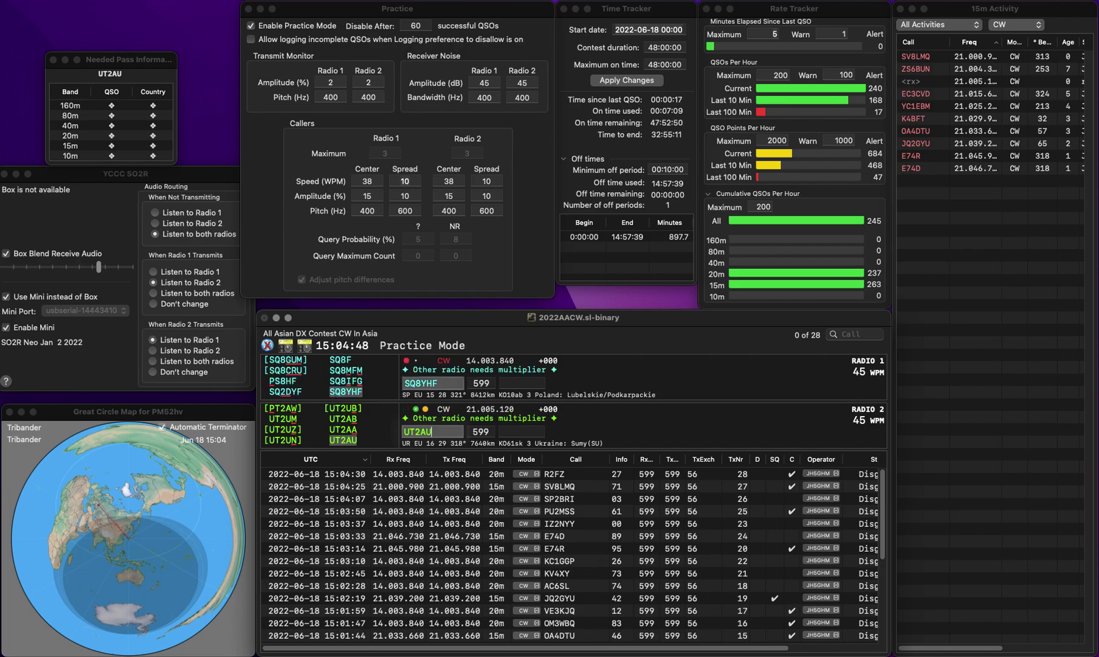
# Step: Log UT2AU on Radio 2 with received exchange 43 and SQ8YHF on Radio 1 with received exchange 39
pyautogui.press('space')
pyautogui.write('43')
pyautogui.press('Return')
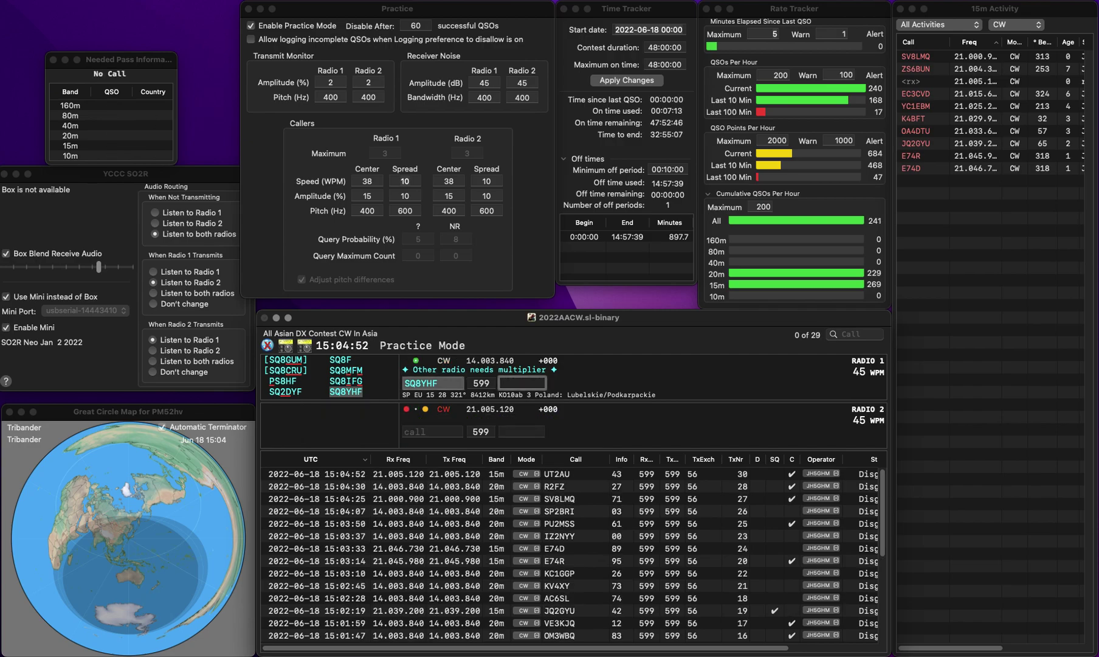
pyautogui.write('39')
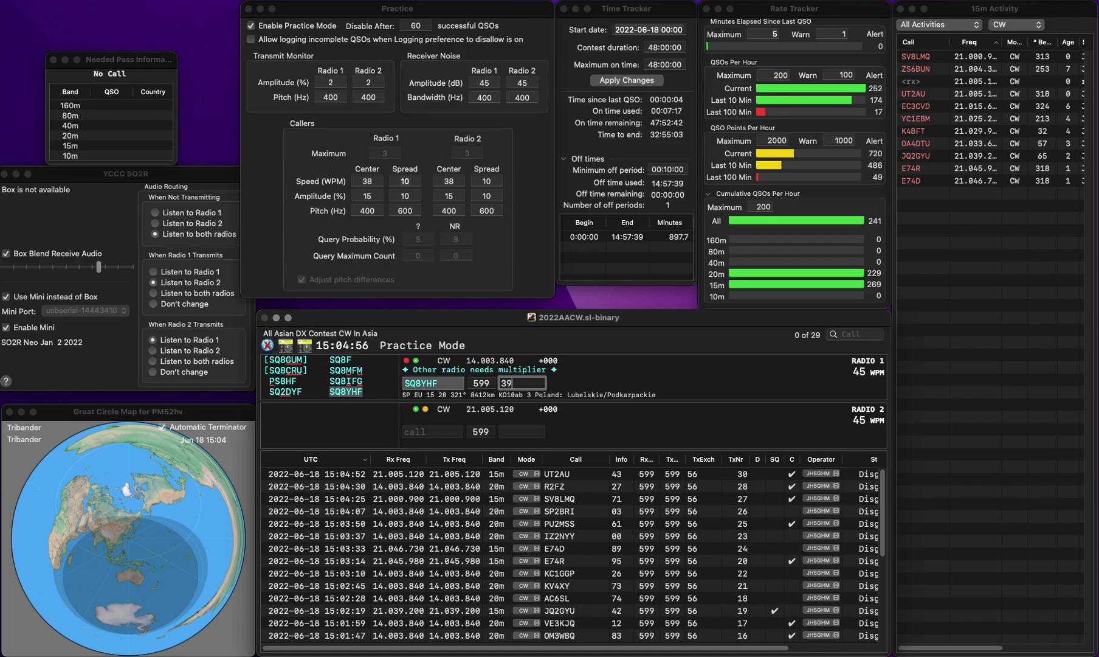
pyautogui.press('Return')
pyautogui.press('Return')
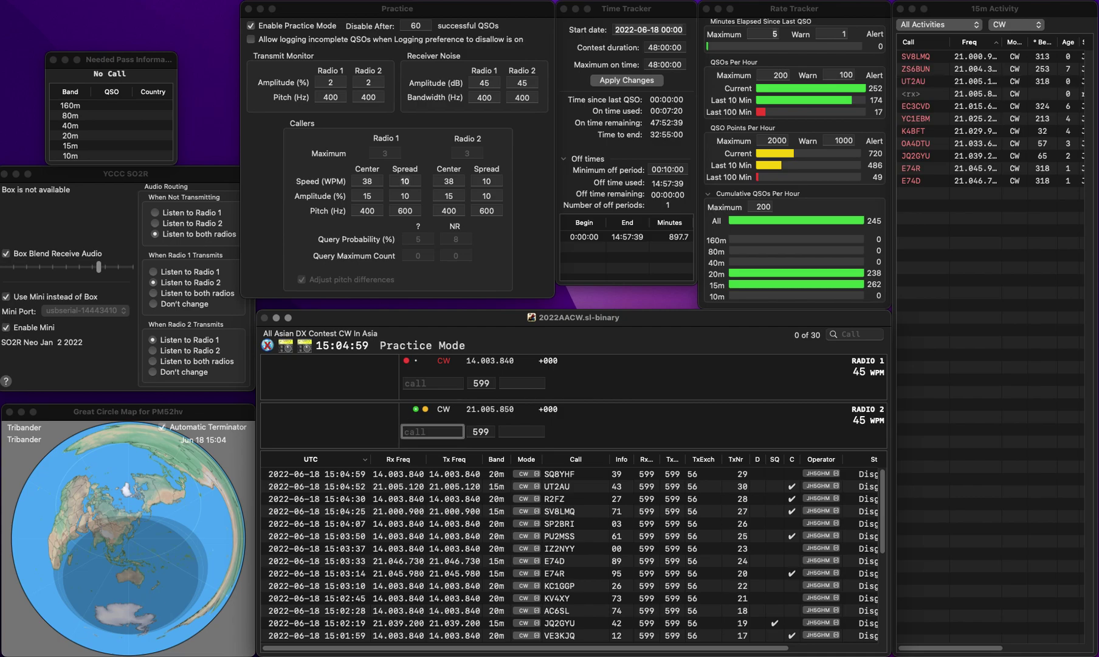
pyautogui.press('Up')
pyautogui.write('W3JBS')
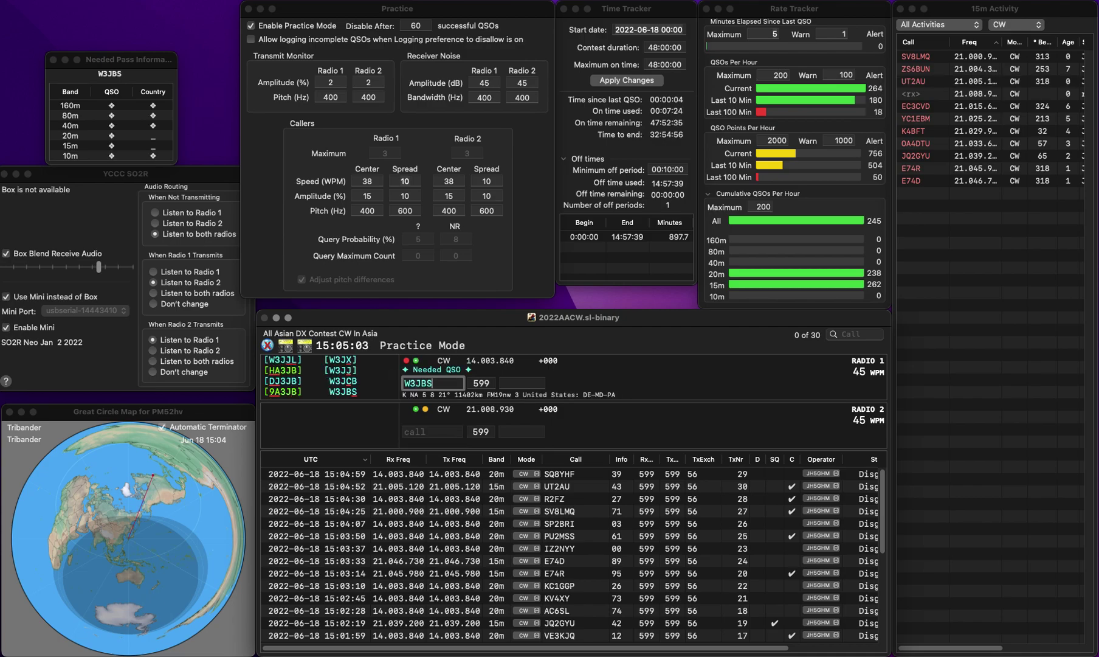
pyautogui.press('Return')
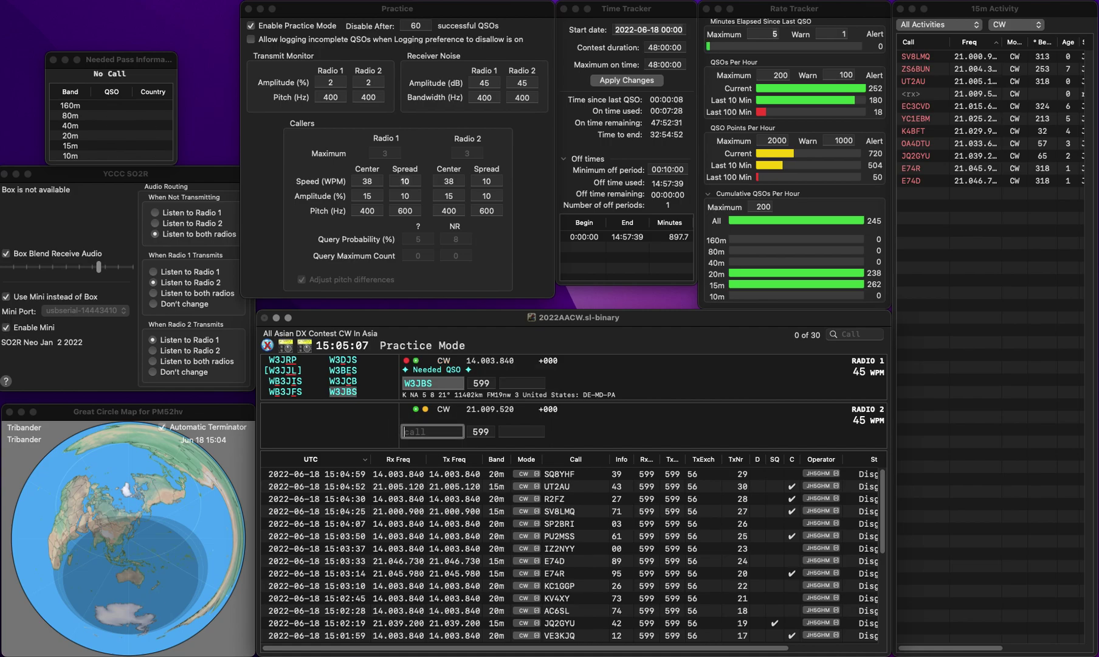
pyautogui.click(502, 382)
pyautogui.write('65')
pyautogui.press('Return')
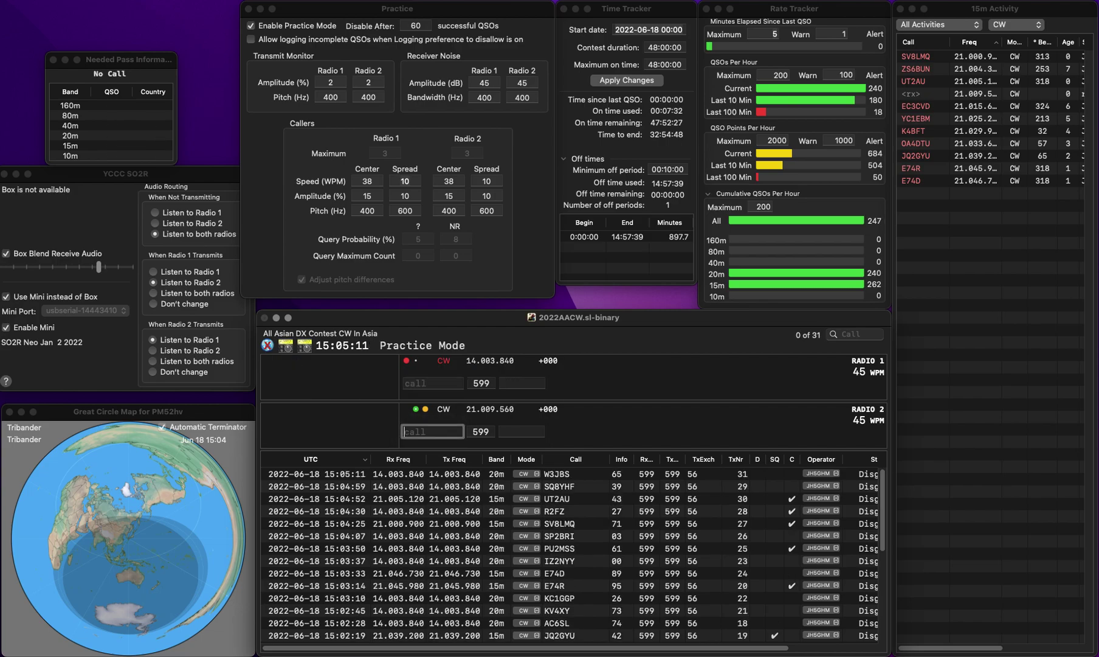
# Step: Query the partial call WVUF on Radio 1, and enter WM6H on Radio 2 with the exchange sent
pyautogui.click(433, 382)
pyautogui.write('W')
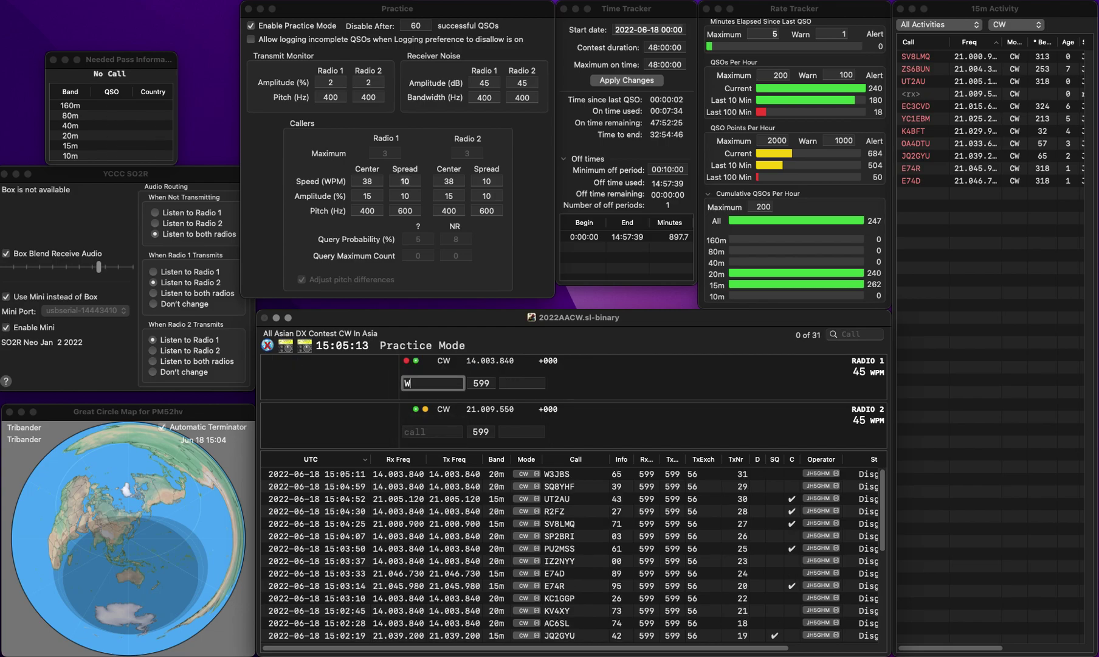
pyautogui.write('VUF')
pyautogui.press('Return')
pyautogui.write('WM6H')
pyautogui.press('Return')
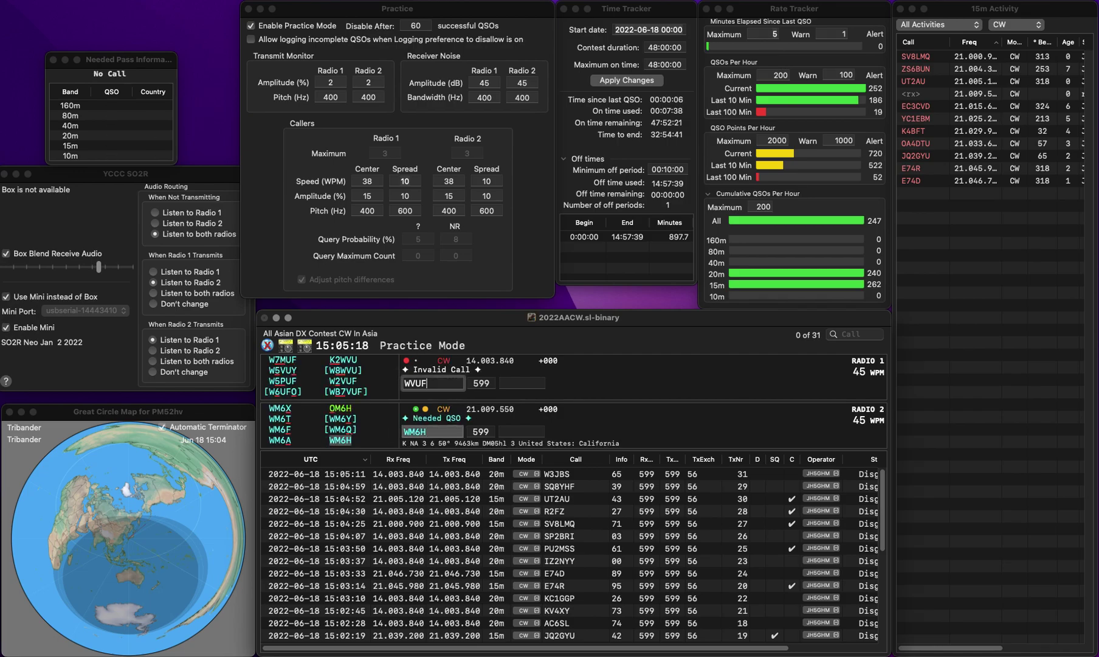
# Step: Replace the partial call on Radio 1 with W4VFF and send the exchange
pyautogui.write('W4')
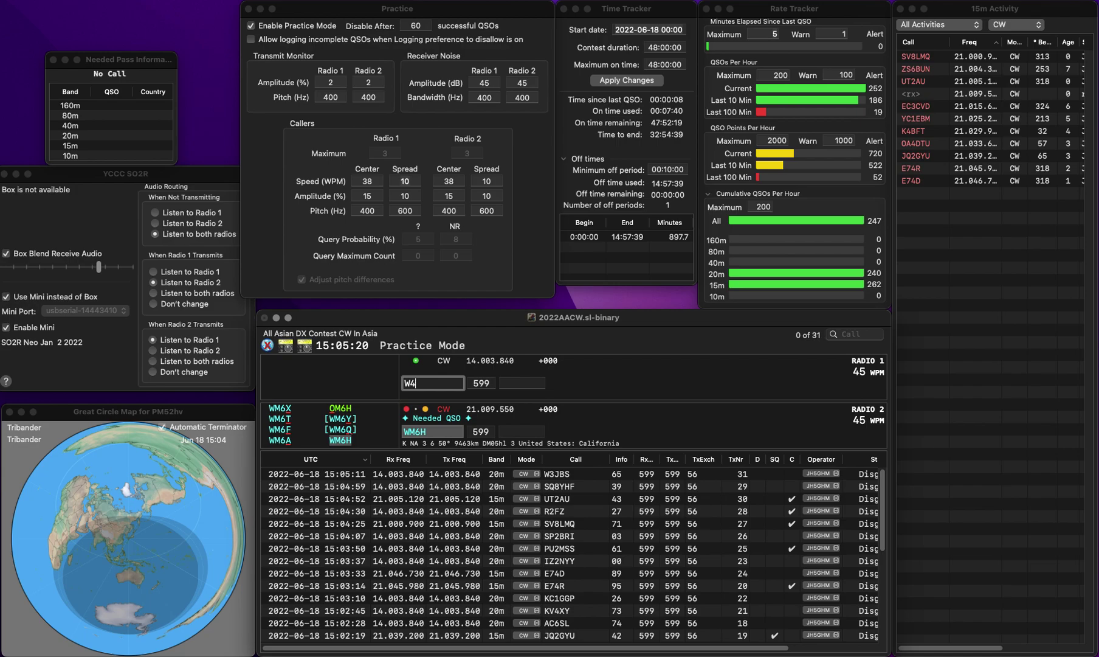
pyautogui.write('VFF')
pyautogui.press('Return')
pyautogui.press('space')
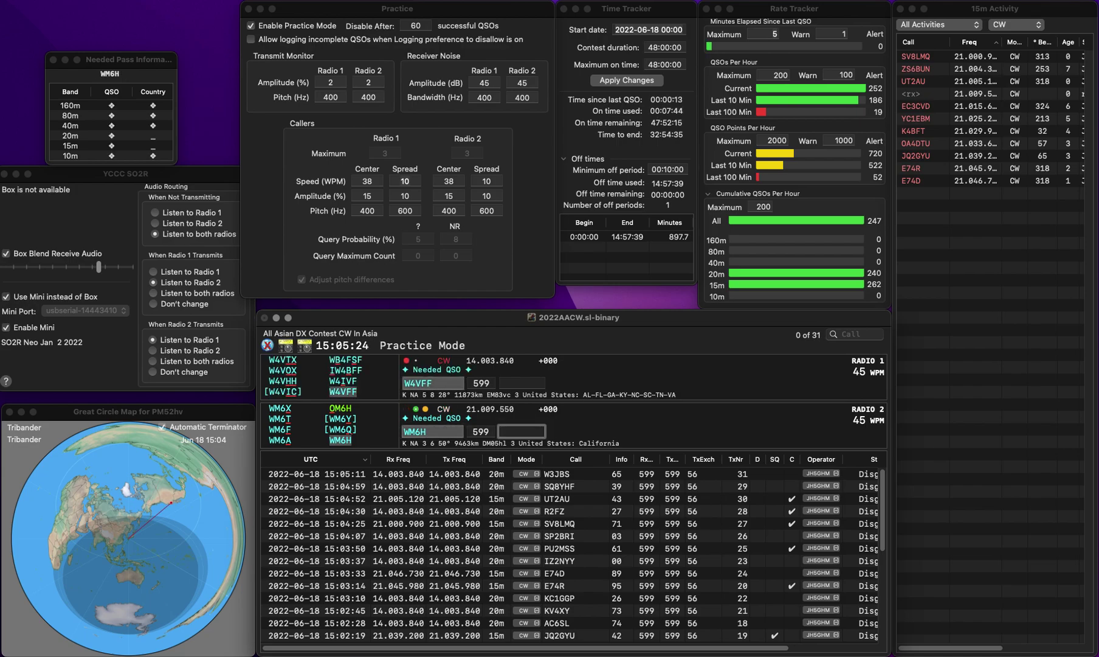
pyautogui.write('90')
pyautogui.press('Return')
pyautogui.press('`')
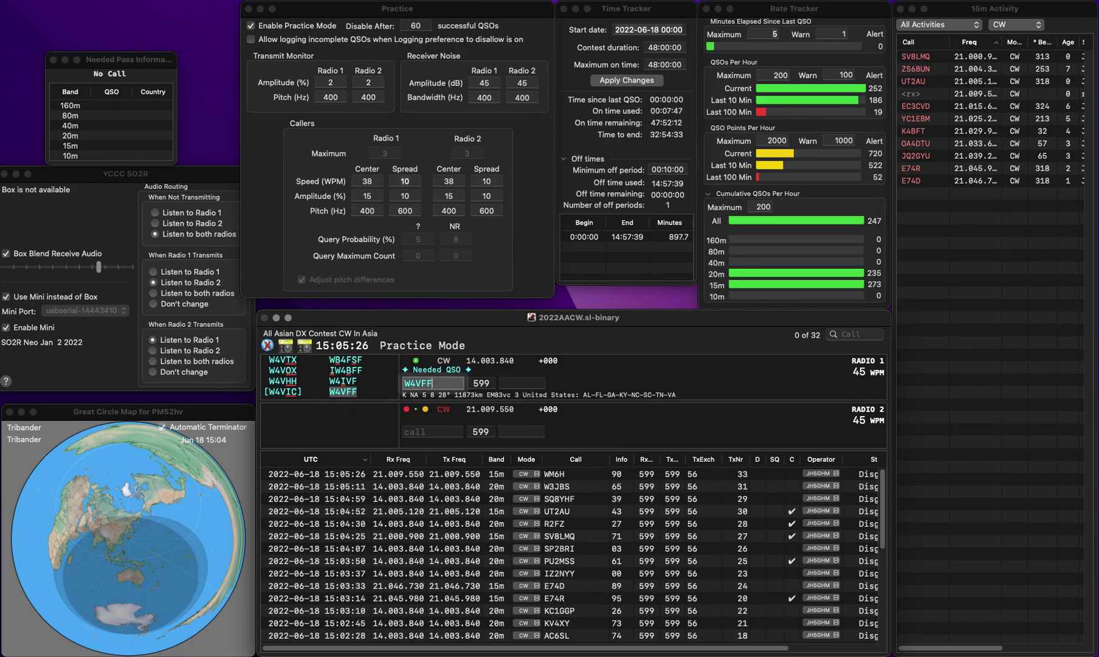
pyautogui.press('space')
pyautogui.press('Return')
pyautogui.press('`')
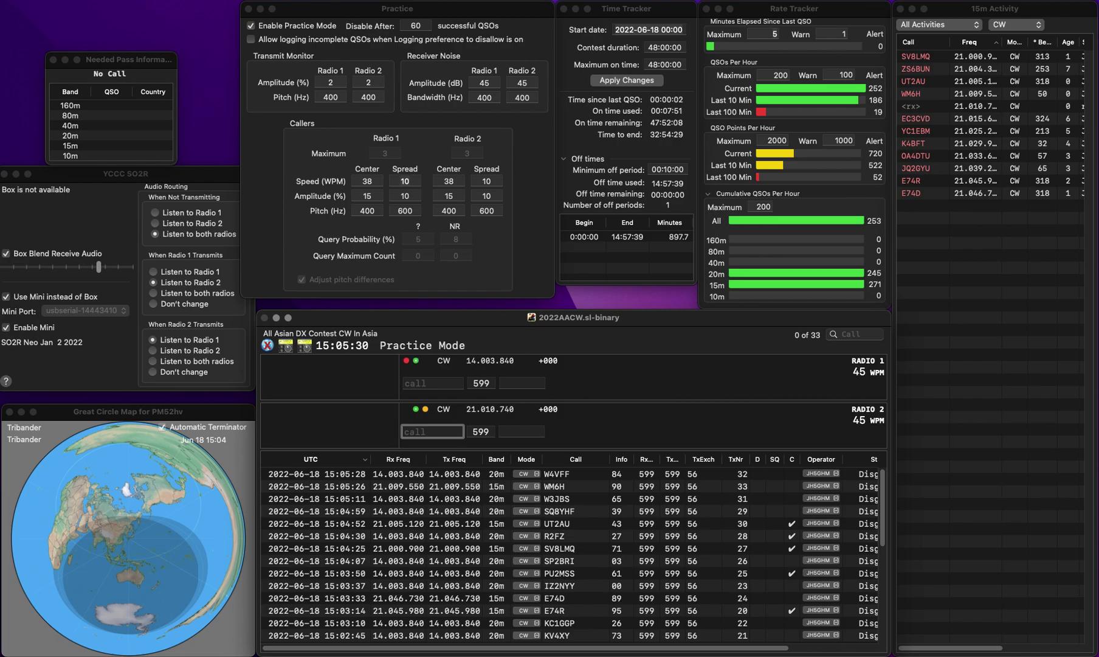
# Step: Enter the call WB0A on Radio 1 and return to Radio 2
pyautogui.press('`')
pyautogui.write('WB')
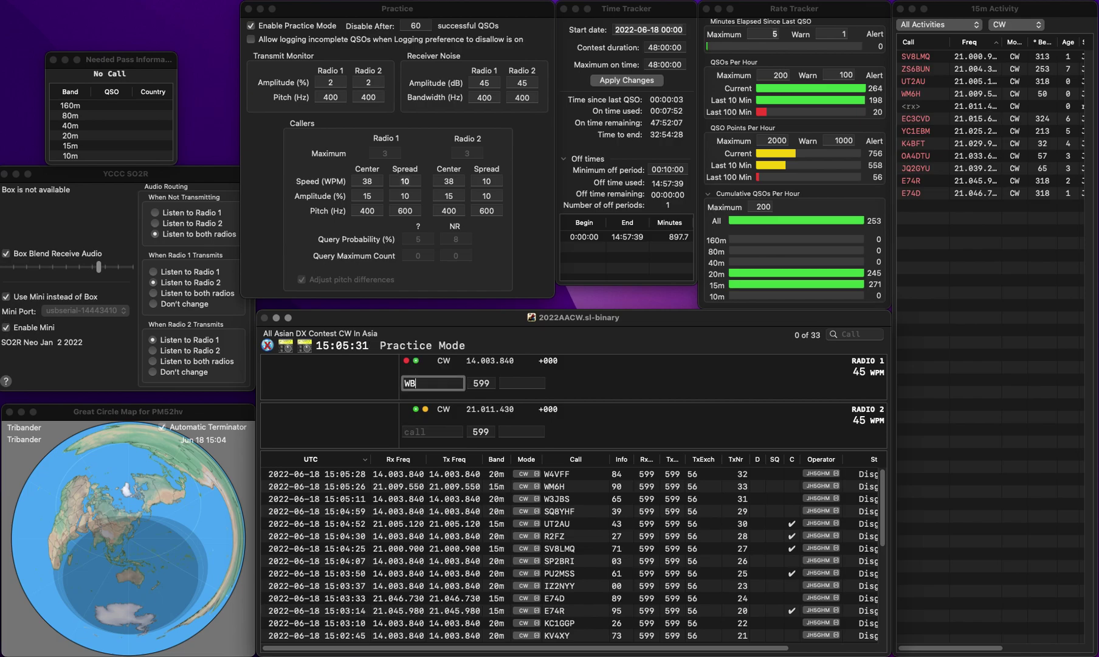
pyautogui.write('0A')
pyautogui.press('`')
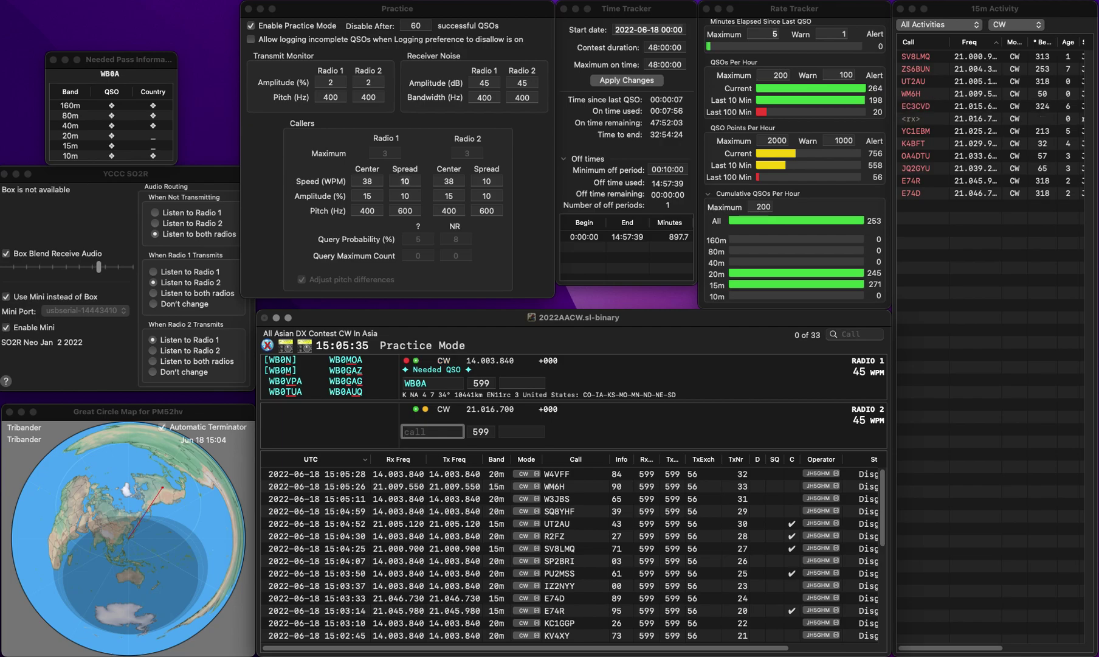
# Step: Correct the Radio 1 call to WD0A and send the exchange
pyautogui.press('`')
pyautogui.press('Tab')
pyautogui.press('Left')
pyautogui.press('Right')
pyautogui.press('Right')
pyautogui.press('BackSpace')
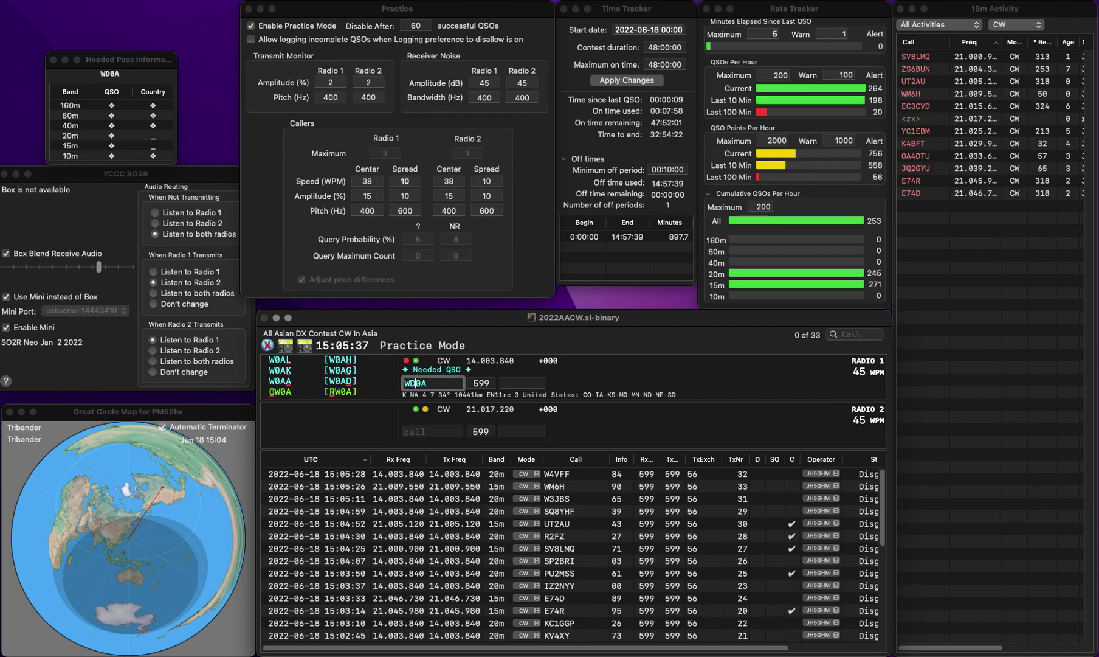
pyautogui.write('D')
pyautogui.press('Return')
pyautogui.press('`')
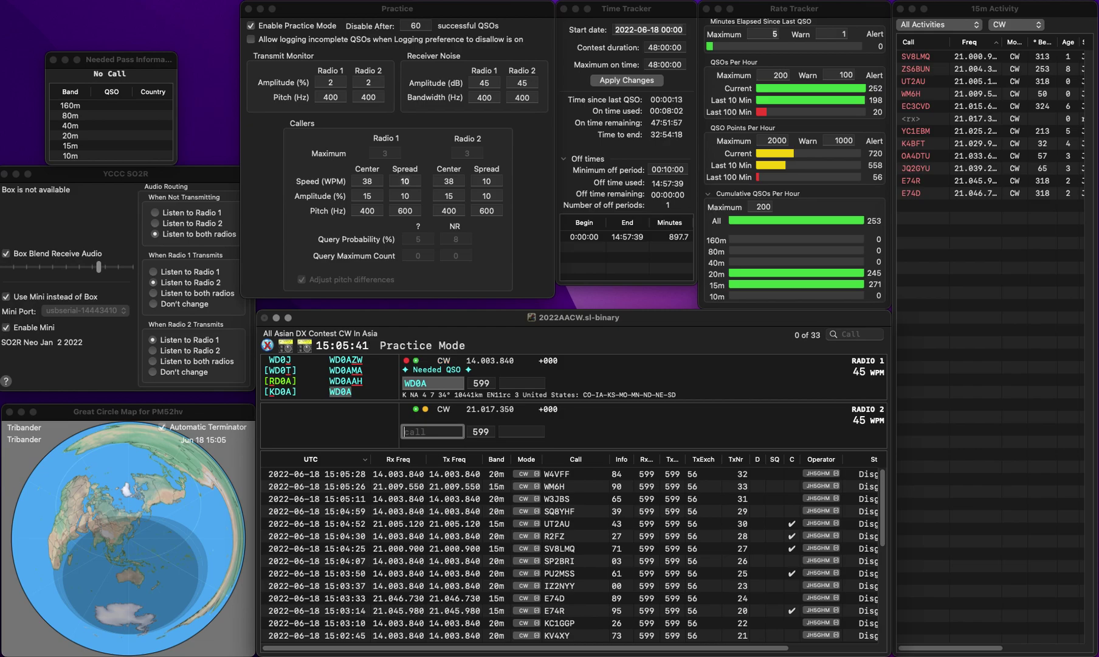
# Step: Log WD0A on Radio 1 with received exchange 27
pyautogui.press('`')
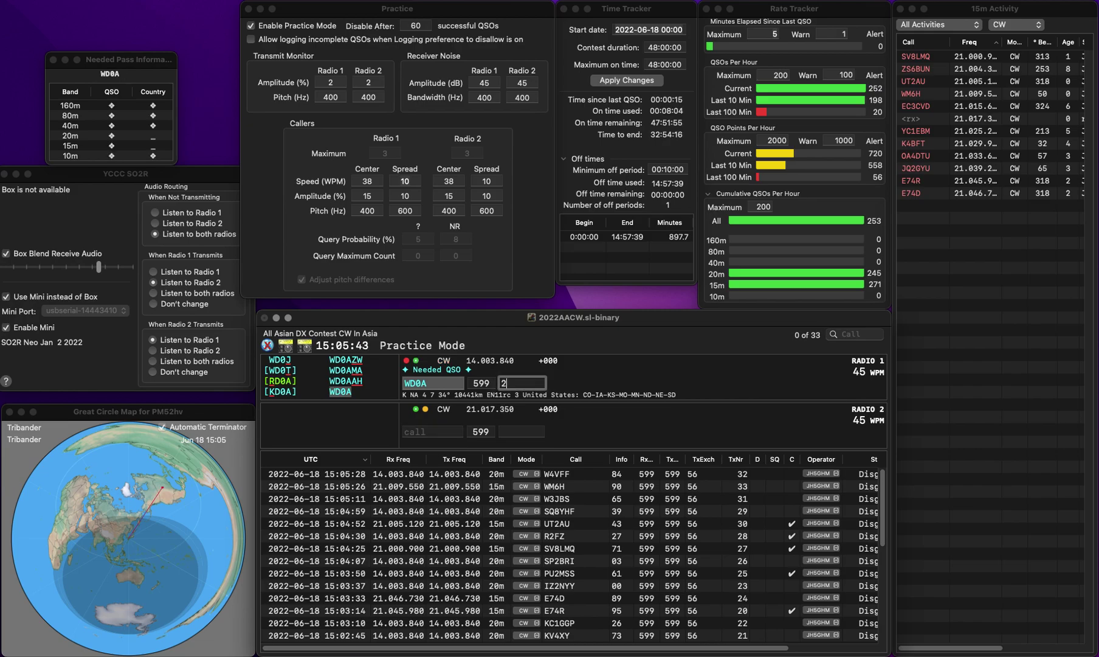
pyautogui.write('27')
pyautogui.press('Return')
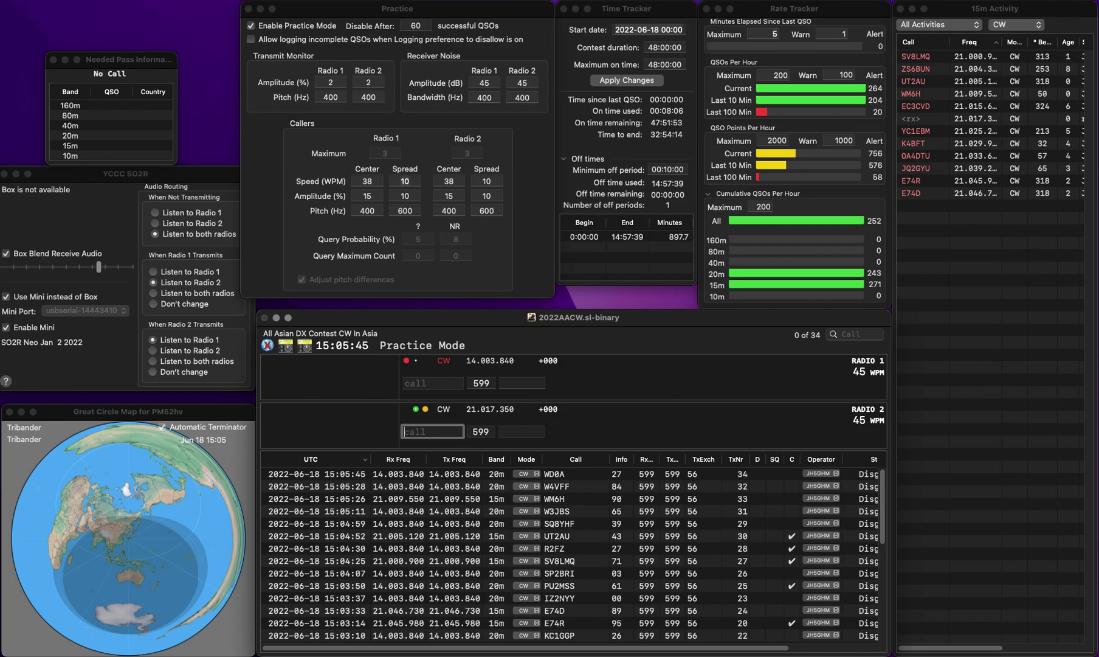
# Step: Answer the partial call OM on Radio 1 and enter the call W1QG on Radio 2
pyautogui.press('`')
pyautogui.write('OM')
pyautogui.press('Return')
pyautogui.write('WQ')
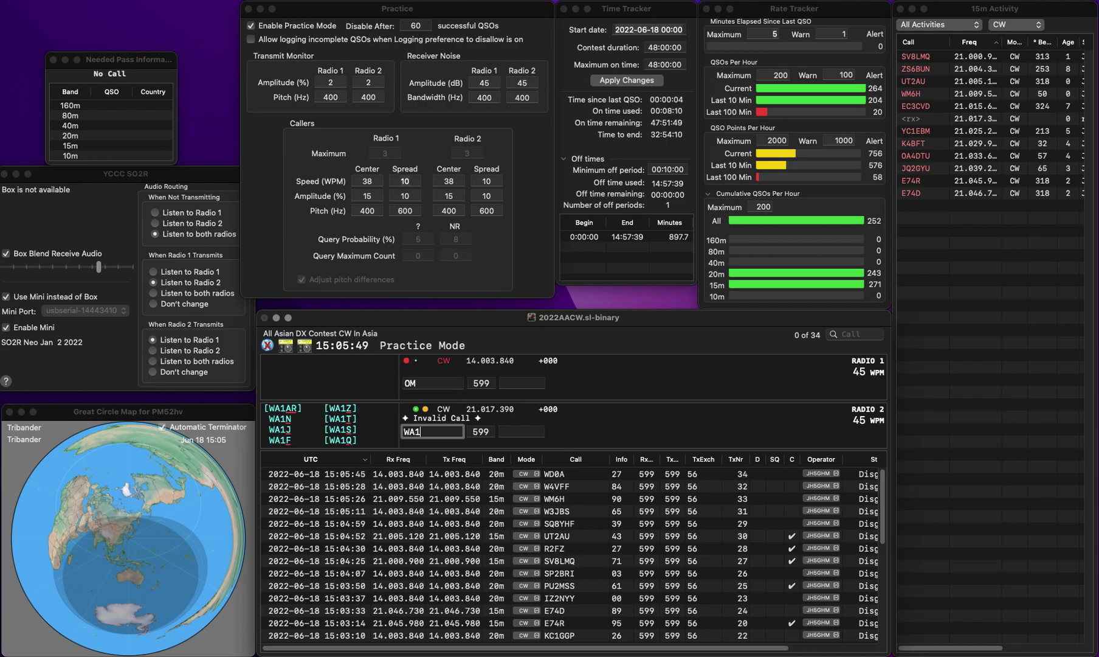
pyautogui.write('G')
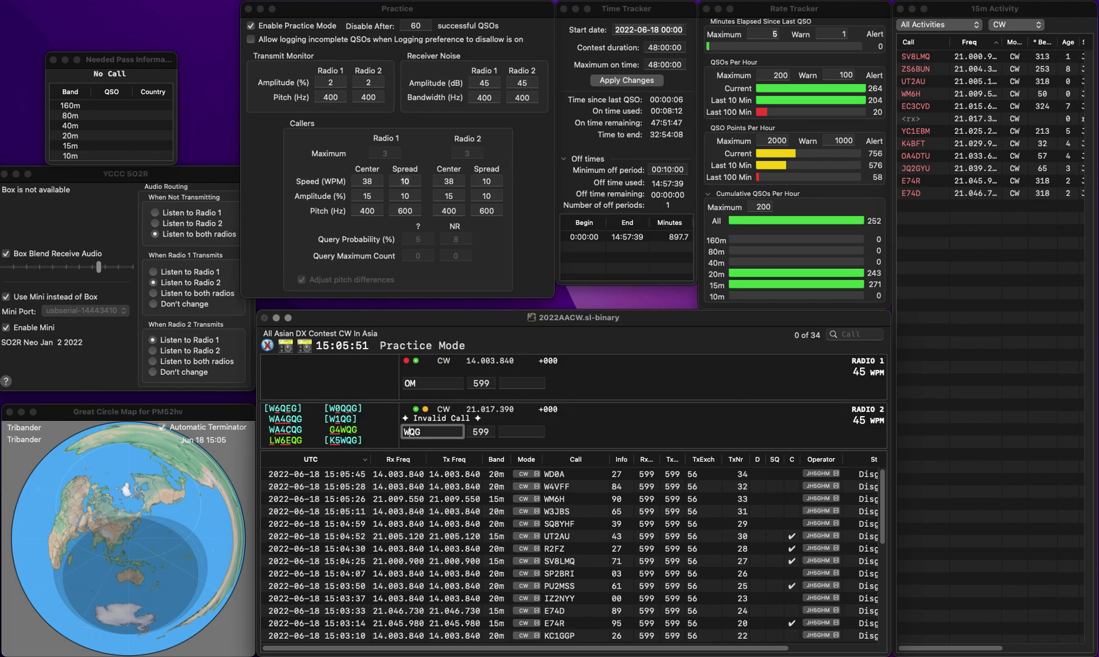
pyautogui.write('1')
pyautogui.press('Tab')
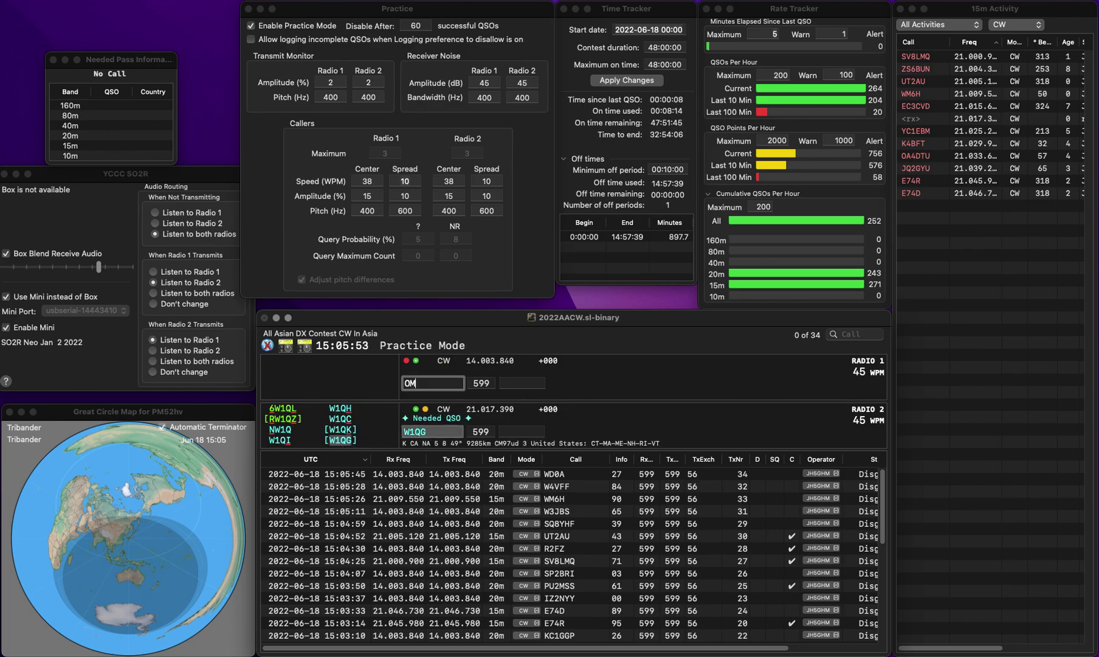
# Step: Answer W1QG on Radio 2 and clear the partial call on Radio 1
pyautogui.press('Tab')
pyautogui.press('Return')
pyautogui.press('Tab')
pyautogui.press('Tab')
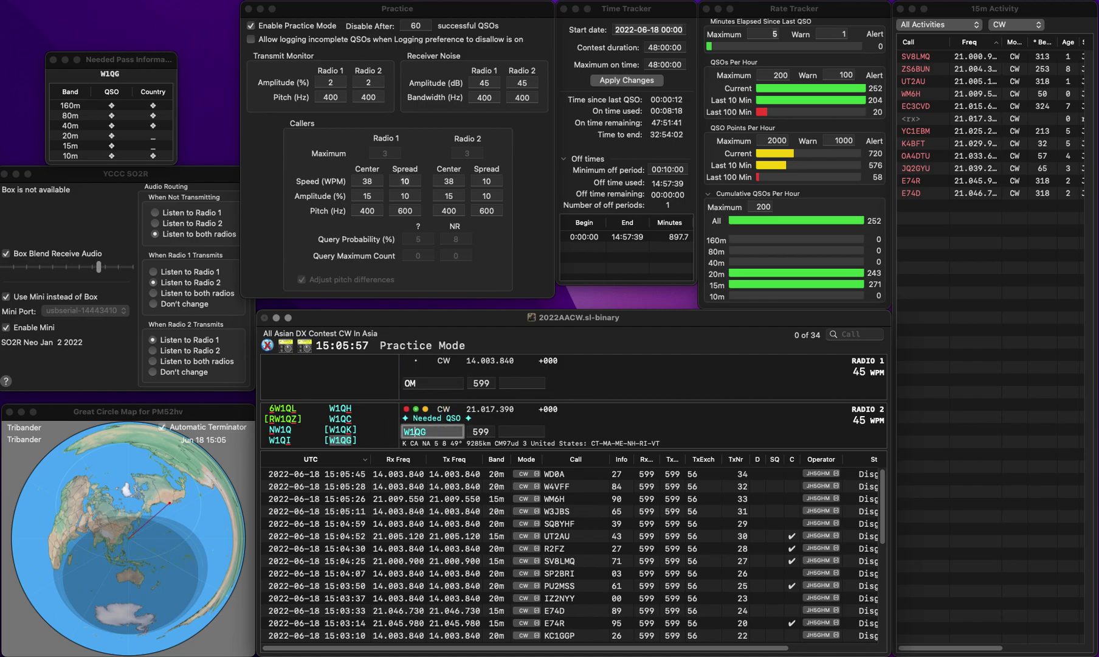
pyautogui.press('Tab')
pyautogui.press('Escape')
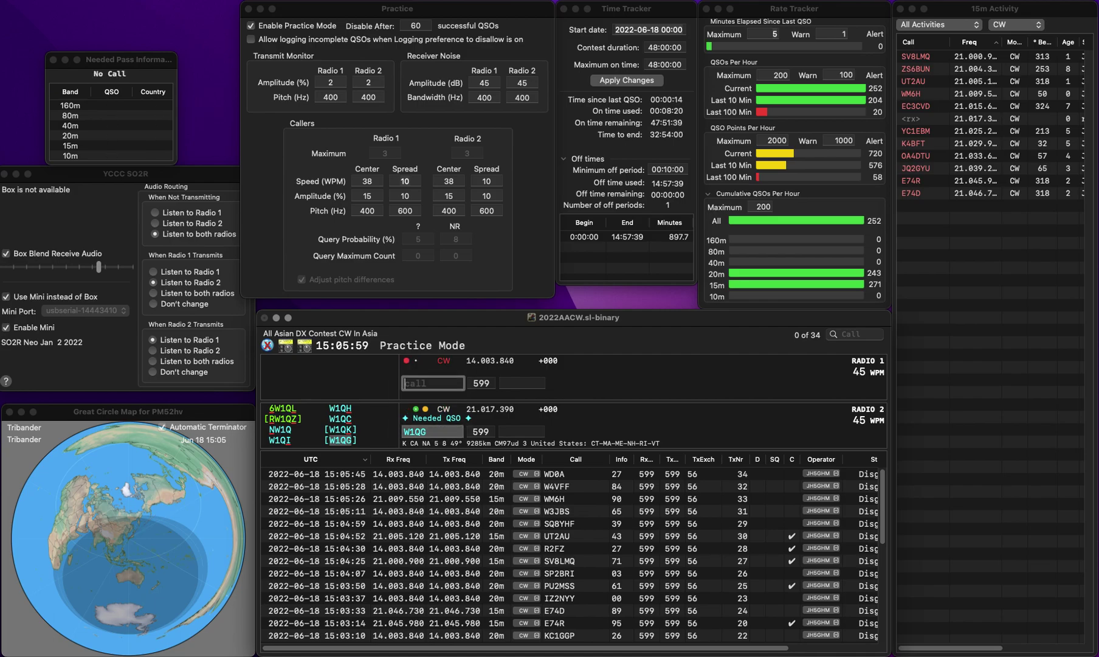
# Step: Enter the call OM6MS on Radio 1, send the exchange and return to Radio 2
pyautogui.write('OM6')
pyautogui.write('M')
pyautogui.write('S')
pyautogui.press('Left')
pyautogui.press('Left')
pyautogui.write('6')
pyautogui.press('Return')
pyautogui.press('Tab')
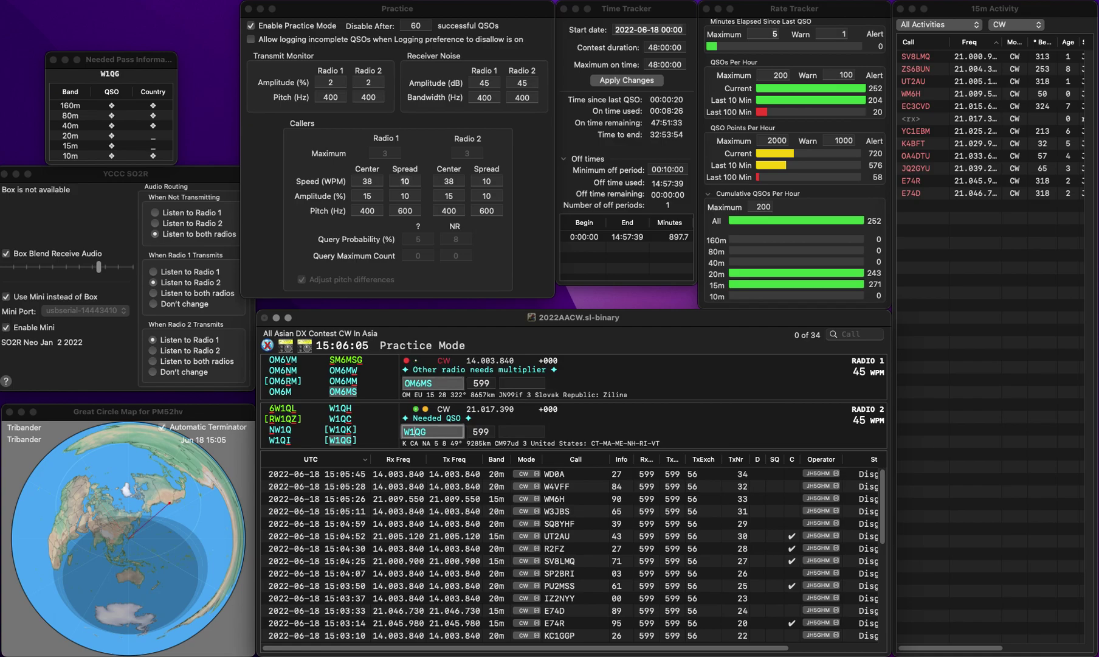
pyautogui.hotkey('alt', 'w')
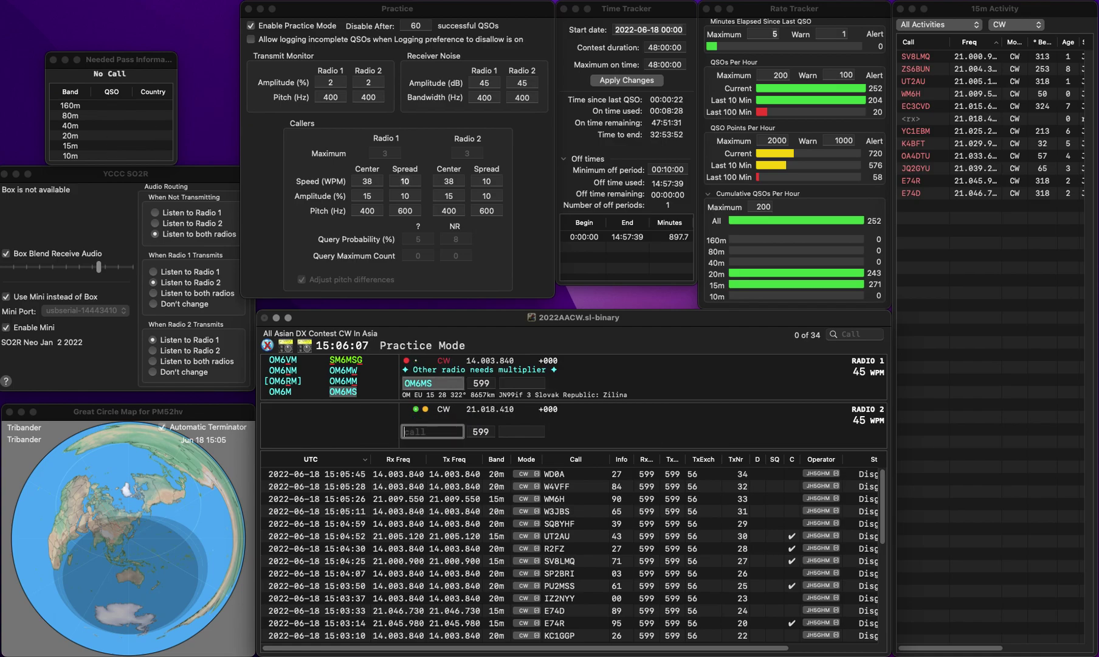
pyautogui.click(522, 383)
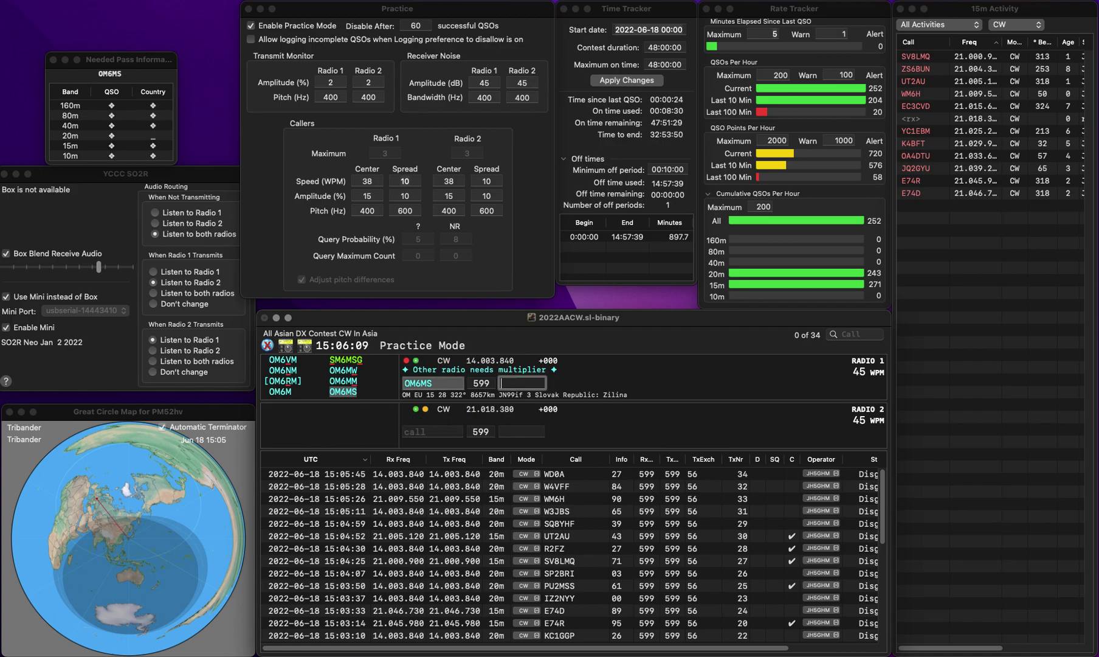
pyautogui.write('31')
pyautogui.press('Return')
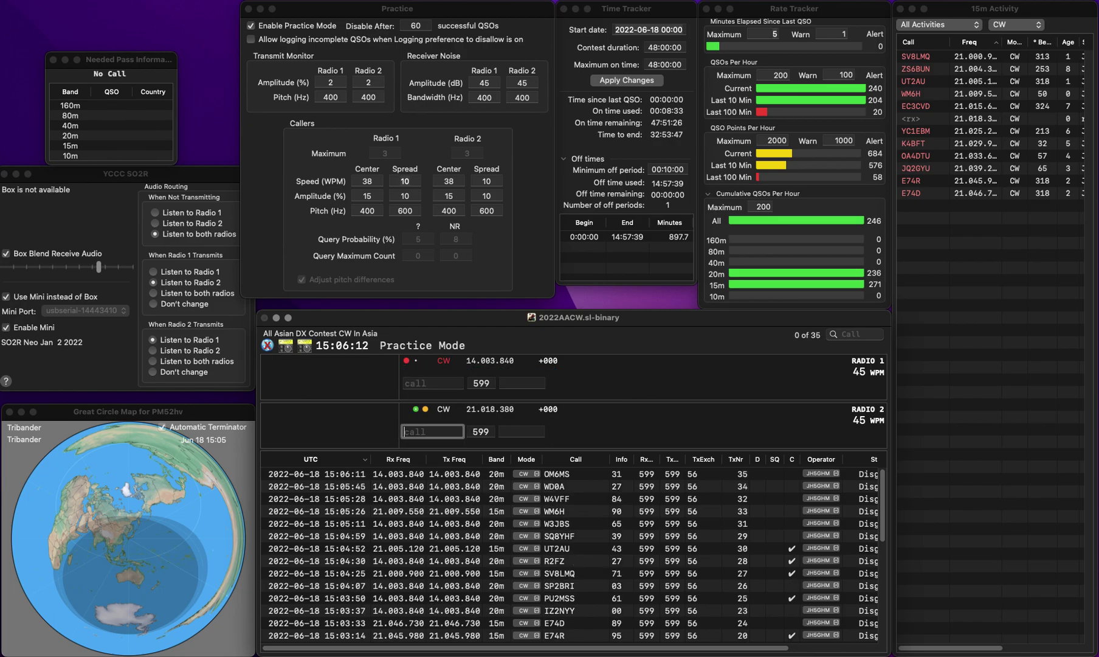
# Step: Log R2BW on Radio 1 with received exchange 63
pyautogui.click(433, 383)
pyautogui.write('R2')
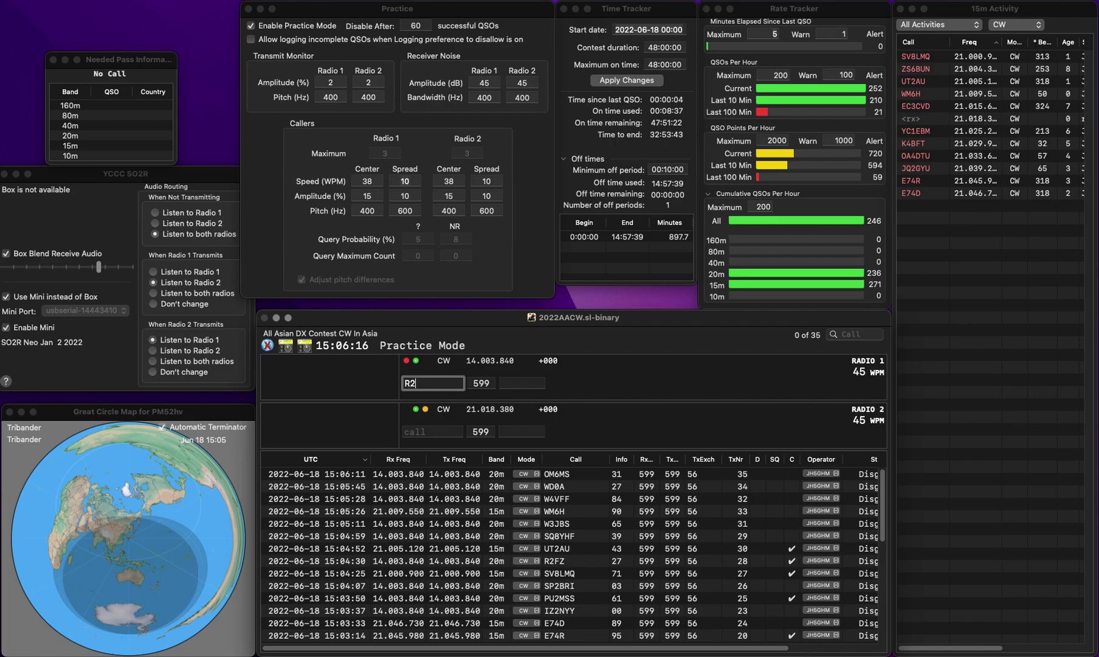
pyautogui.write('BW')
pyautogui.press('Tab')
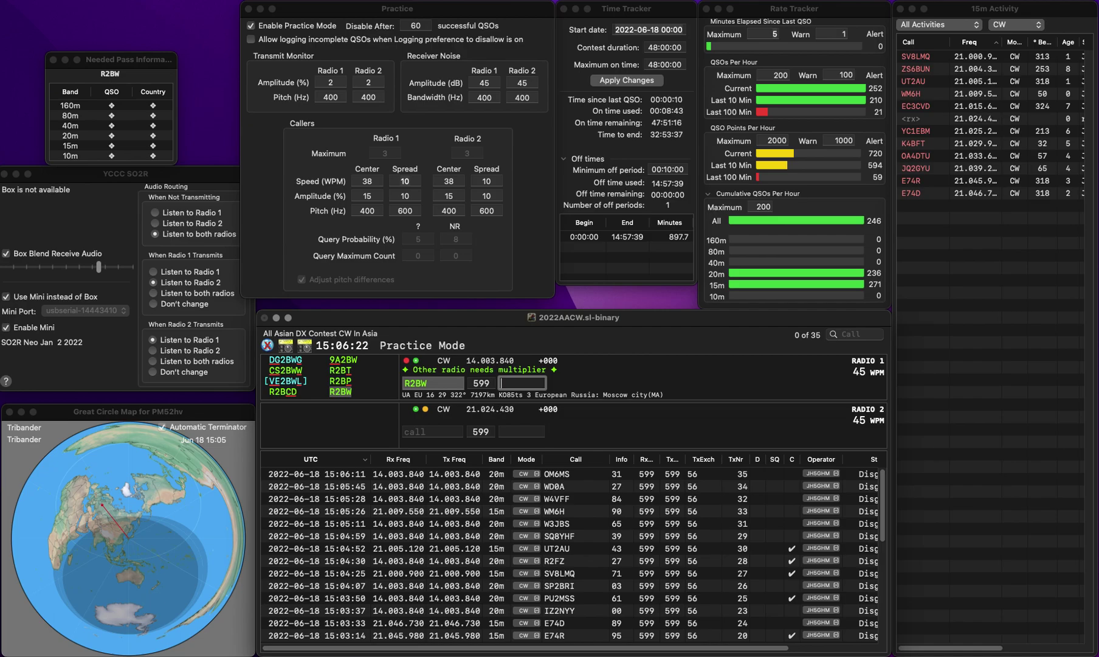
pyautogui.write('63')
pyautogui.press('Return')
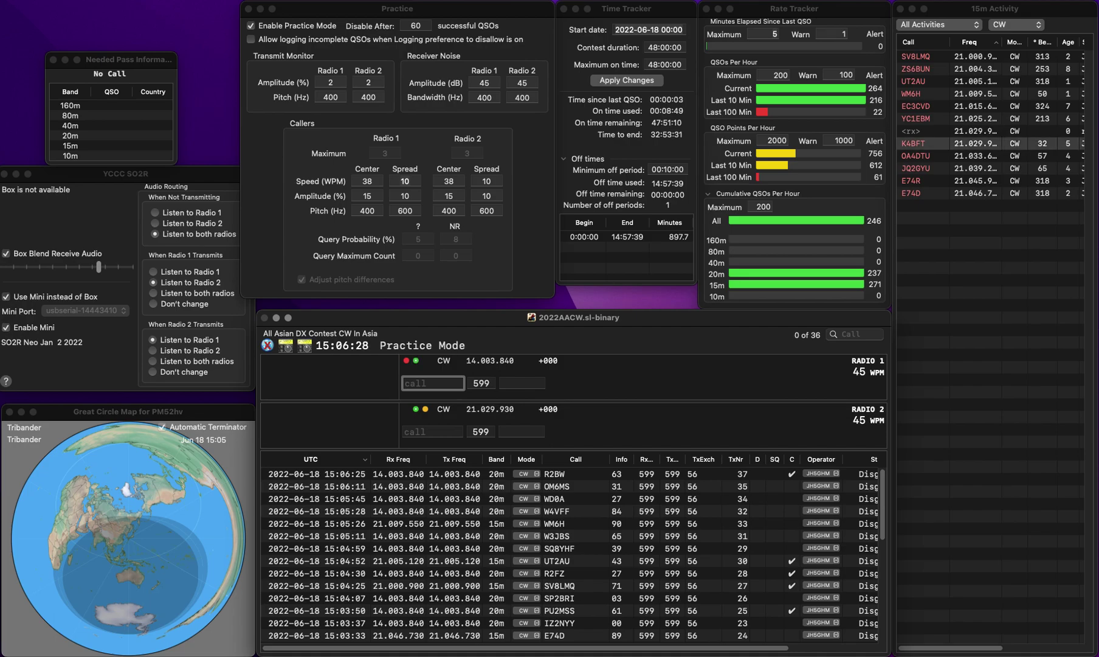
# Step: Enter the call BD3QT on Radio 2 and send the exchange
pyautogui.click(432, 431)
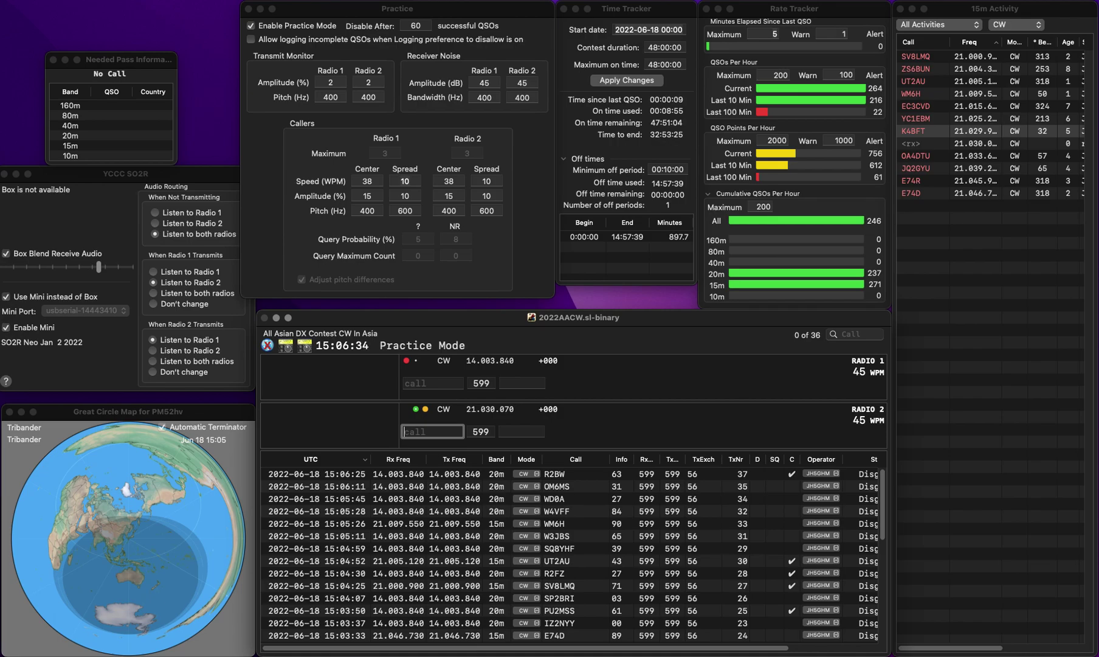
pyautogui.write('D3QT')
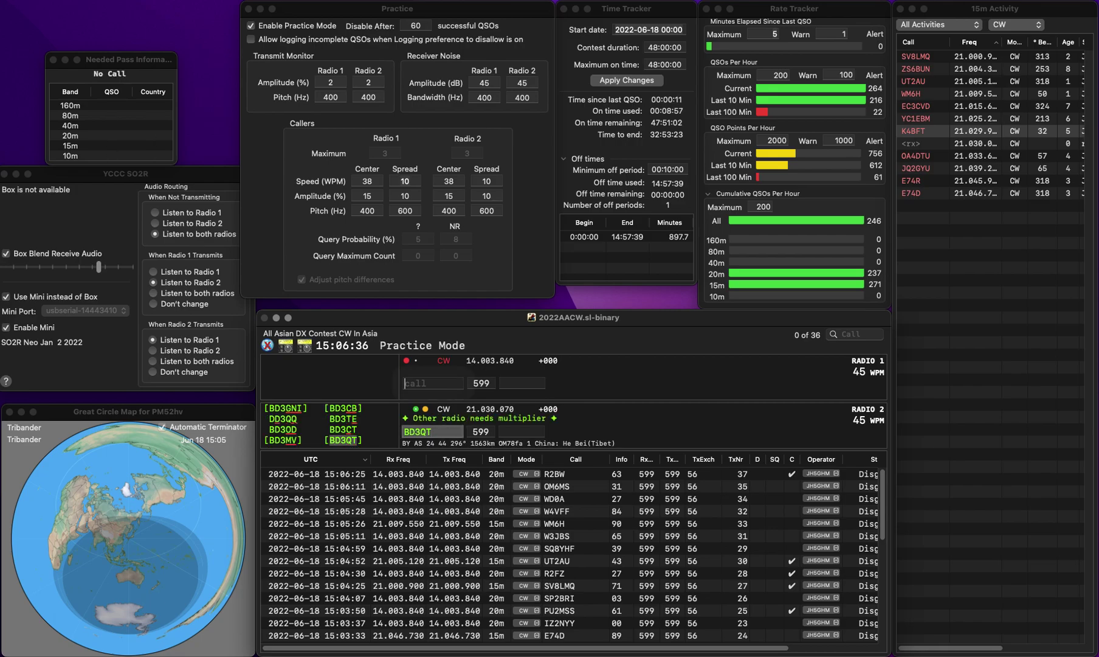
pyautogui.press('Return')
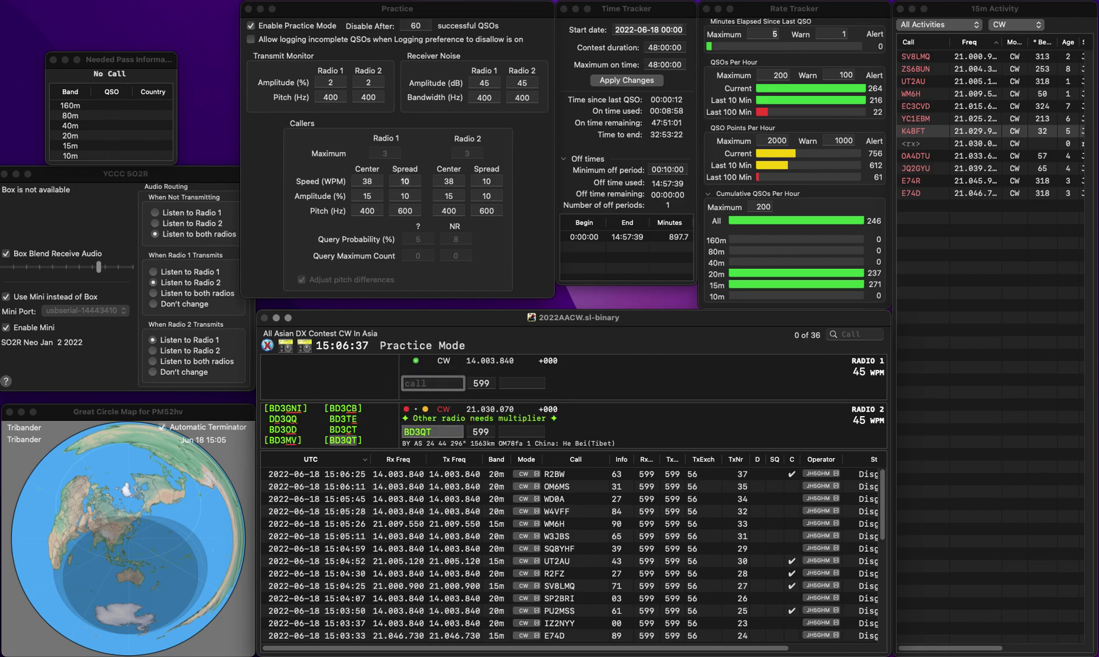
pyautogui.write('JK1')
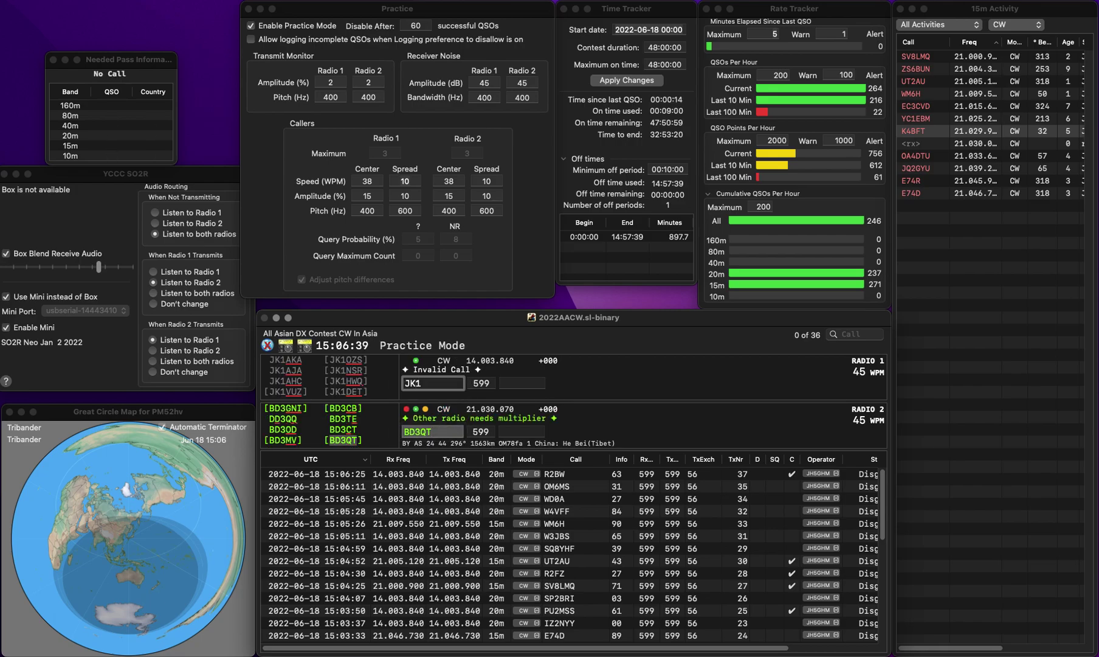
pyautogui.press('Return')
pyautogui.press('space')
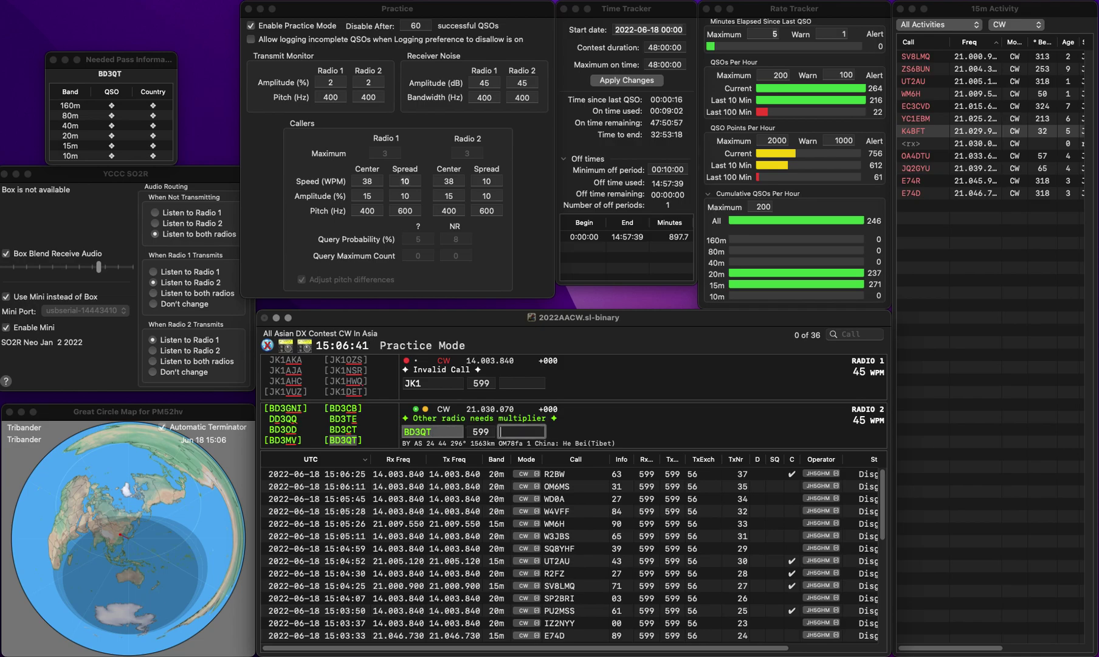
pyautogui.write('1')
pyautogui.press('Return')
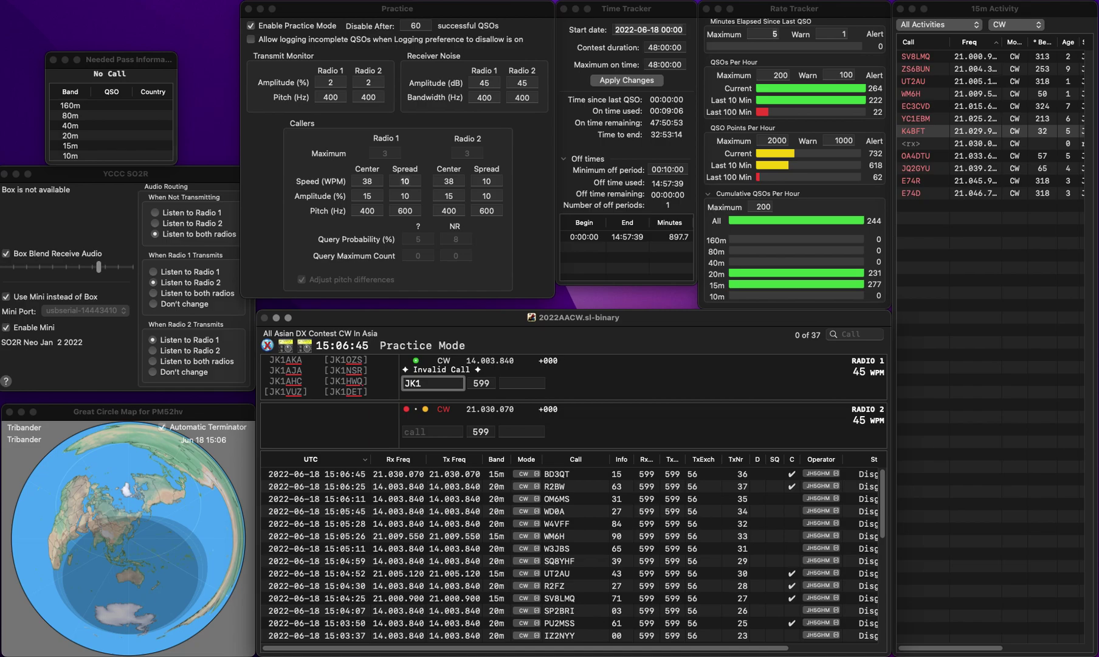
# Step: Complete the Radio 1 call as JK1AUY and log it with received exchange 43
pyautogui.write('AUY')
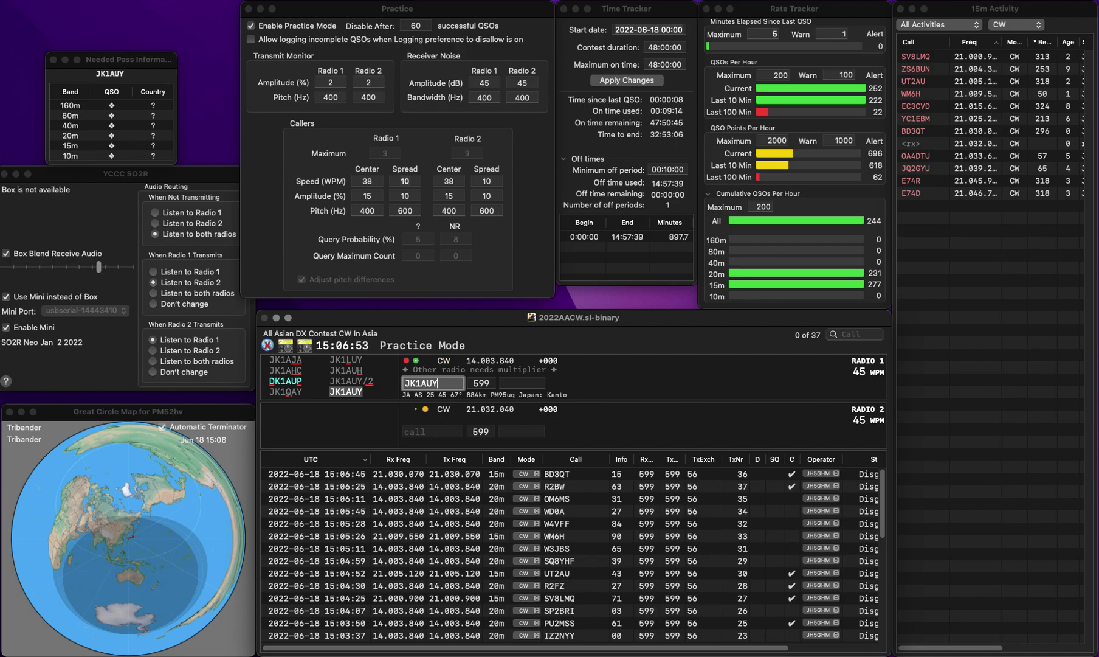
pyautogui.press('space')
pyautogui.write('43')
pyautogui.press('Return')
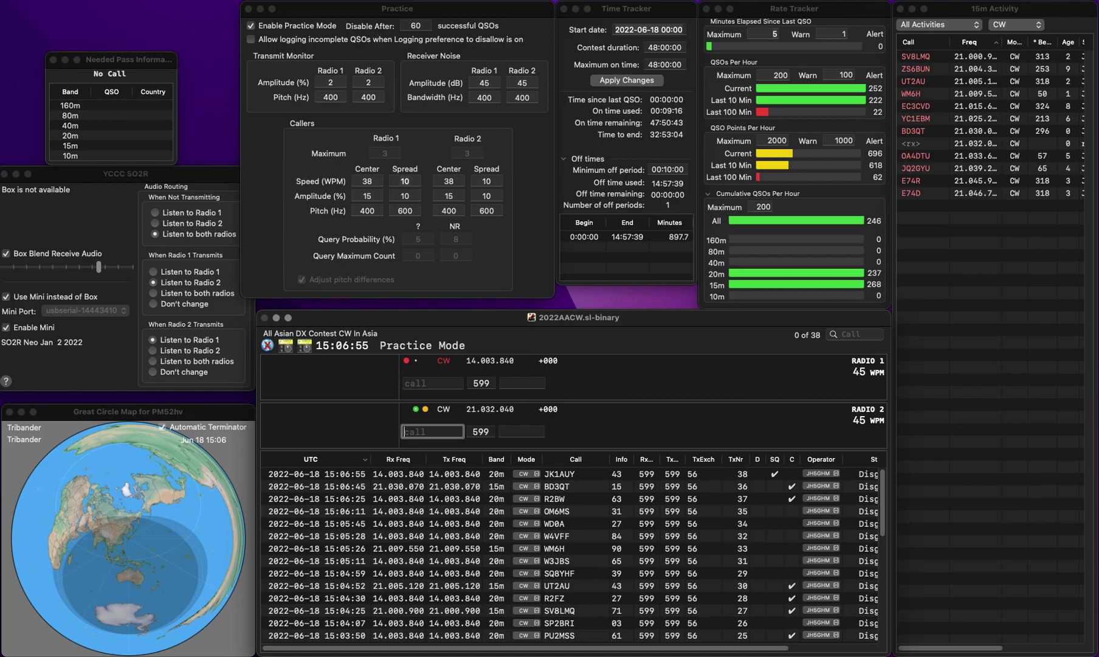
# Step: Enter SP2BRI on Radio 1 and DL1BFR on Radio 2, sending each station the exchange
pyautogui.click(433, 383)
pyautogui.write('SP2BRI')
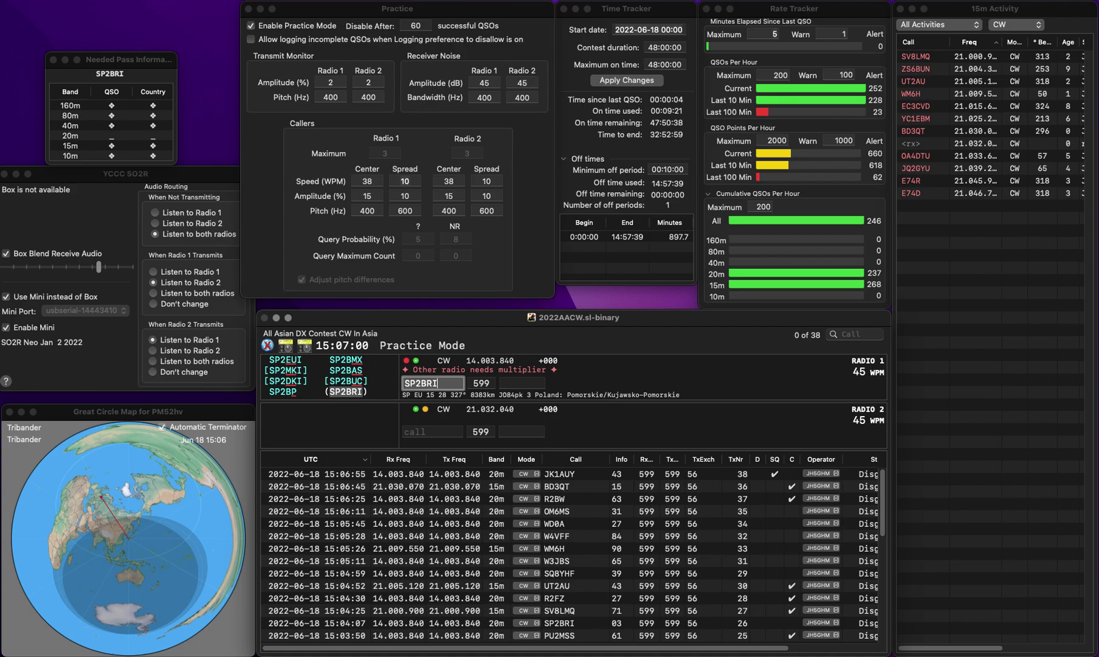
pyautogui.press('Return')
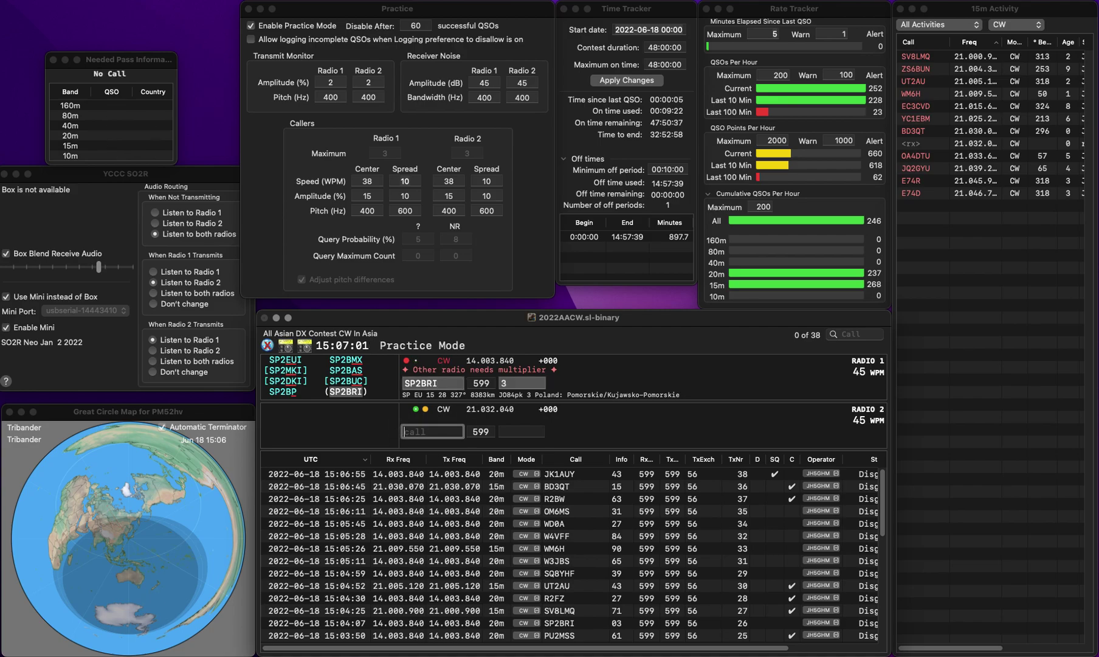
pyautogui.write('DL1BFR')
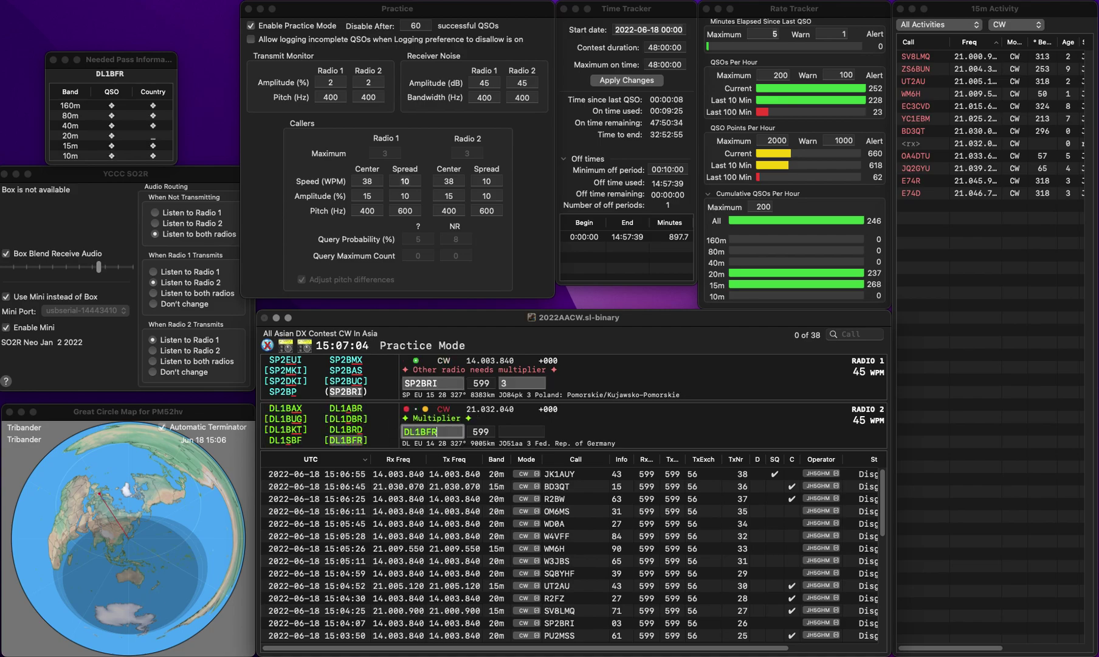
pyautogui.press('Return')
pyautogui.press('Tab')
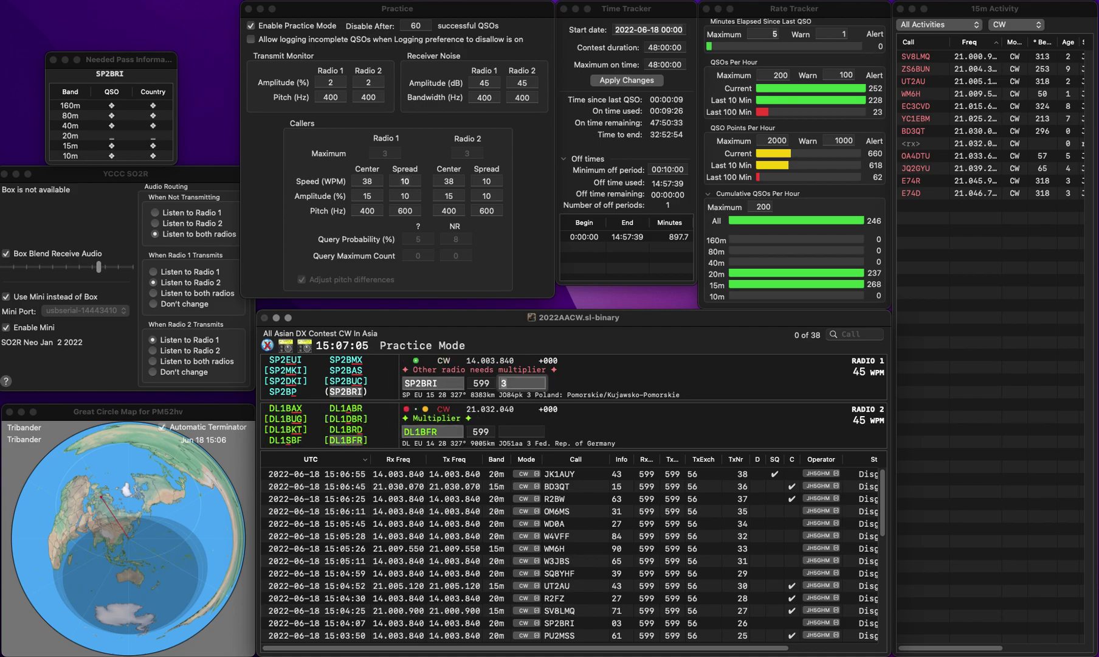
pyautogui.write('99')
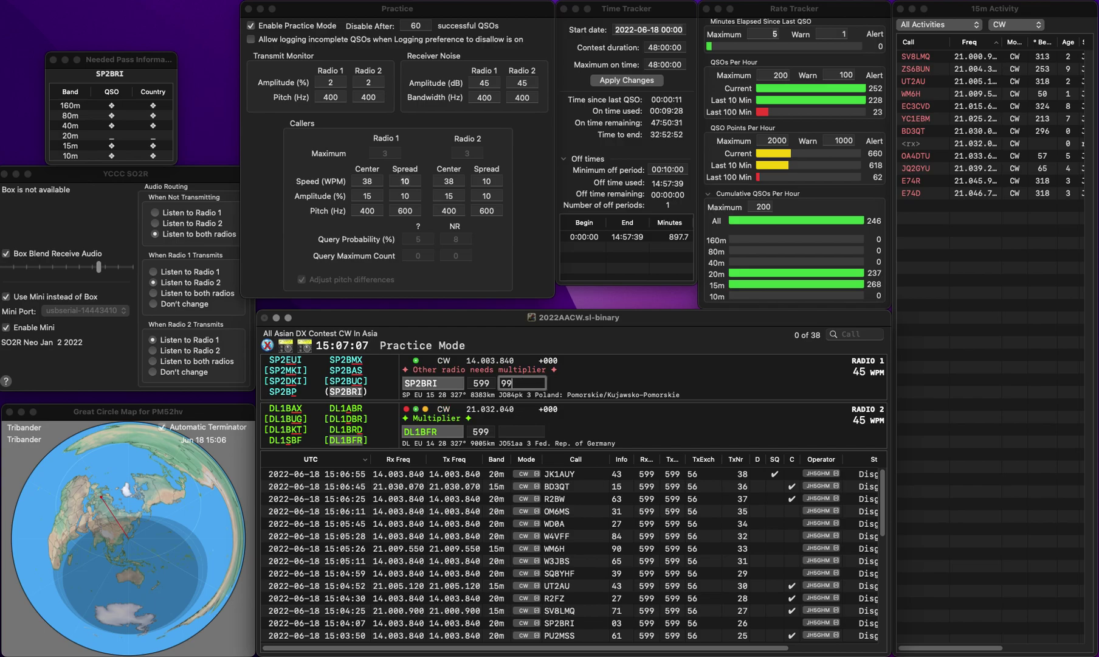
pyautogui.press('Return')
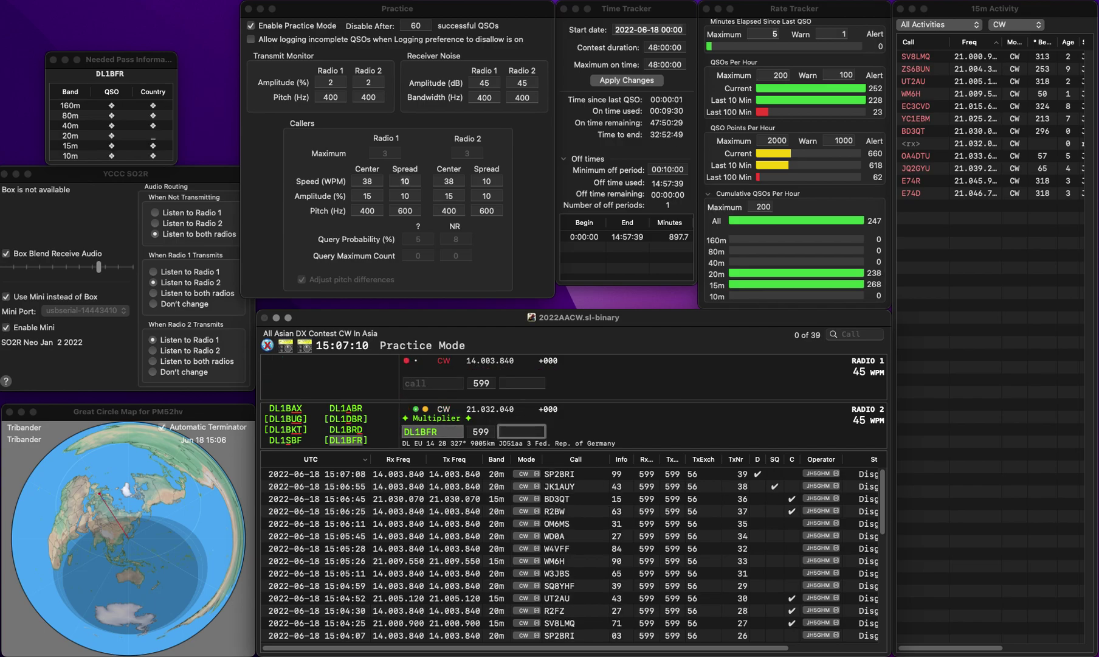
pyautogui.write('30')
pyautogui.press('Return')
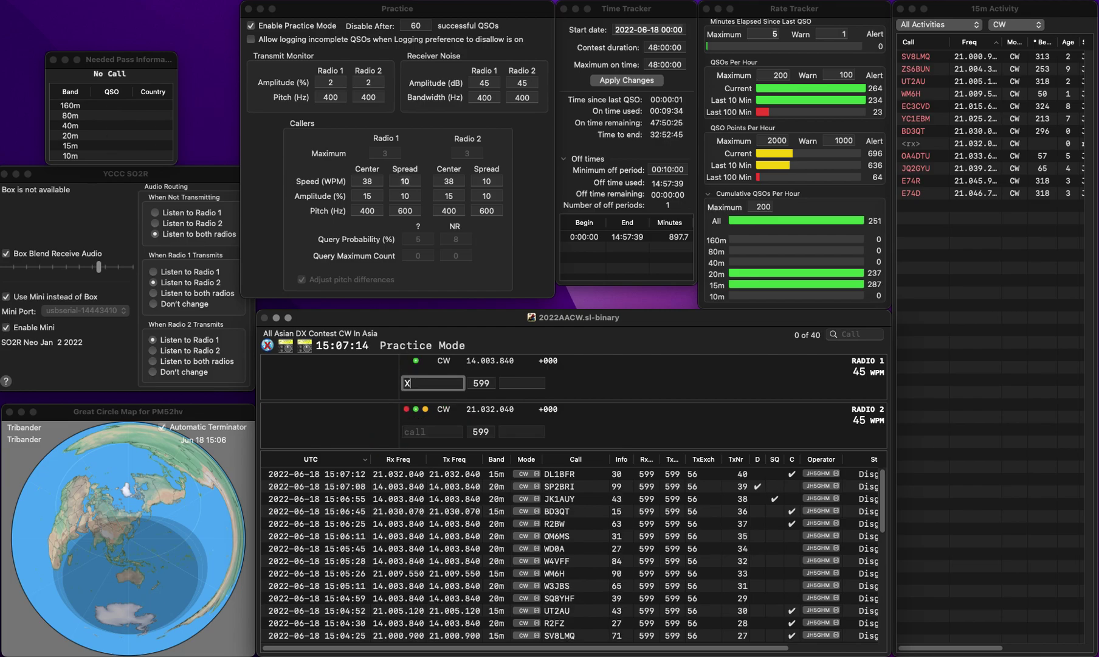
pyautogui.write('IT')
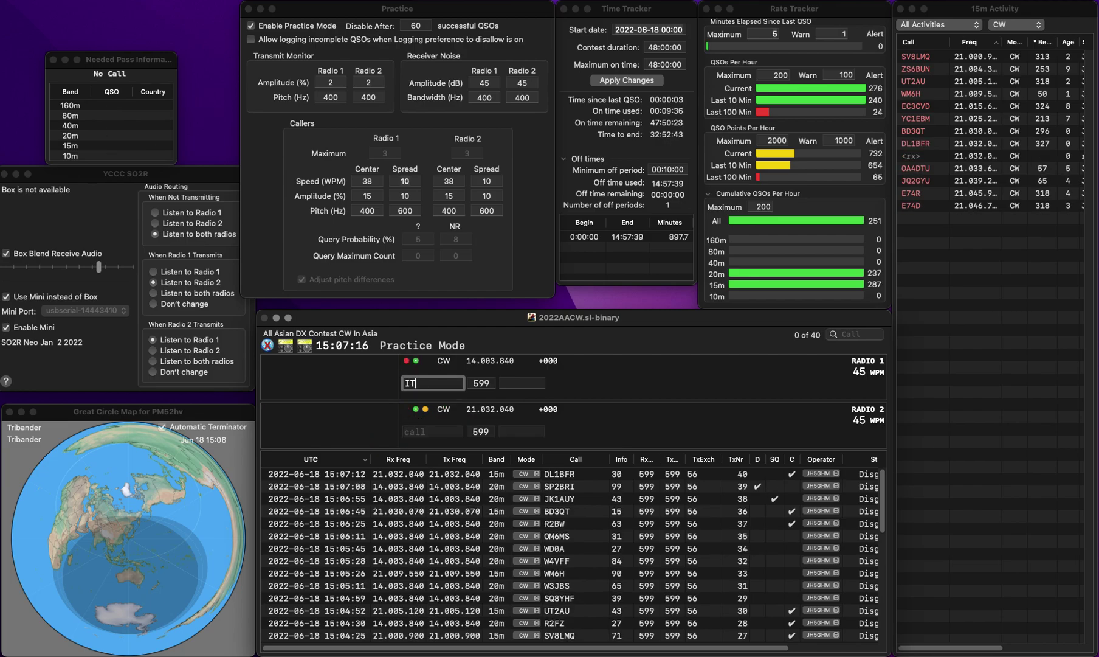
pyautogui.write('9ZMX')
pyautogui.press('space')
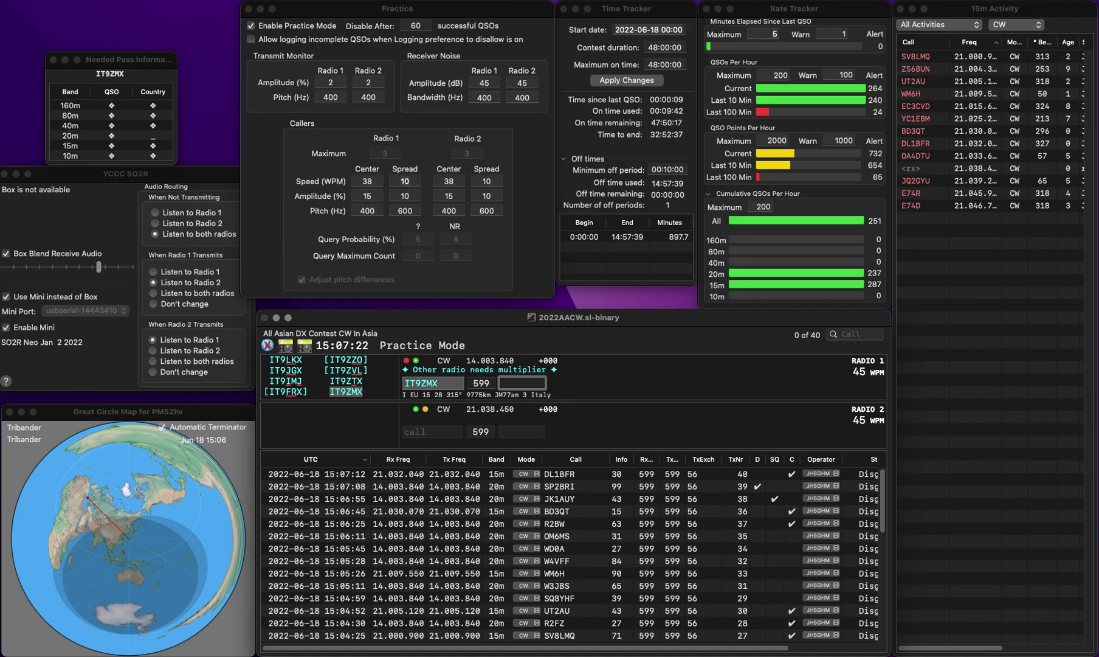
pyautogui.write('5')
pyautogui.press('Return')
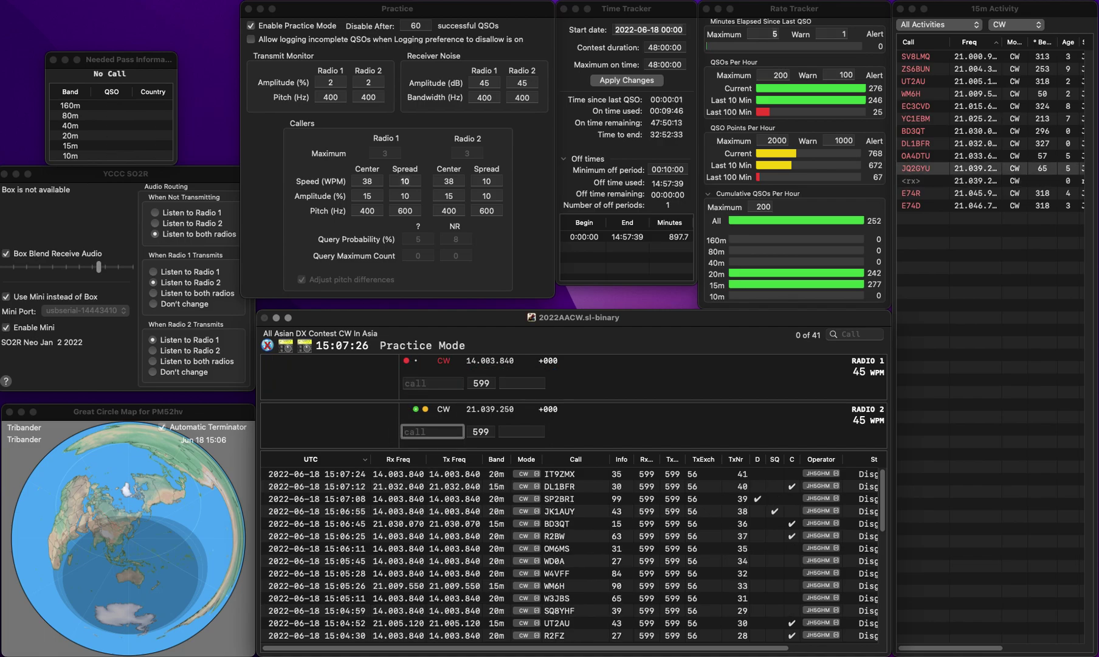
# Step: Enter the copied call AARMU on Radio 1 and switch to Radio 2
pyautogui.click(433, 384)
pyautogui.write('AARMU')
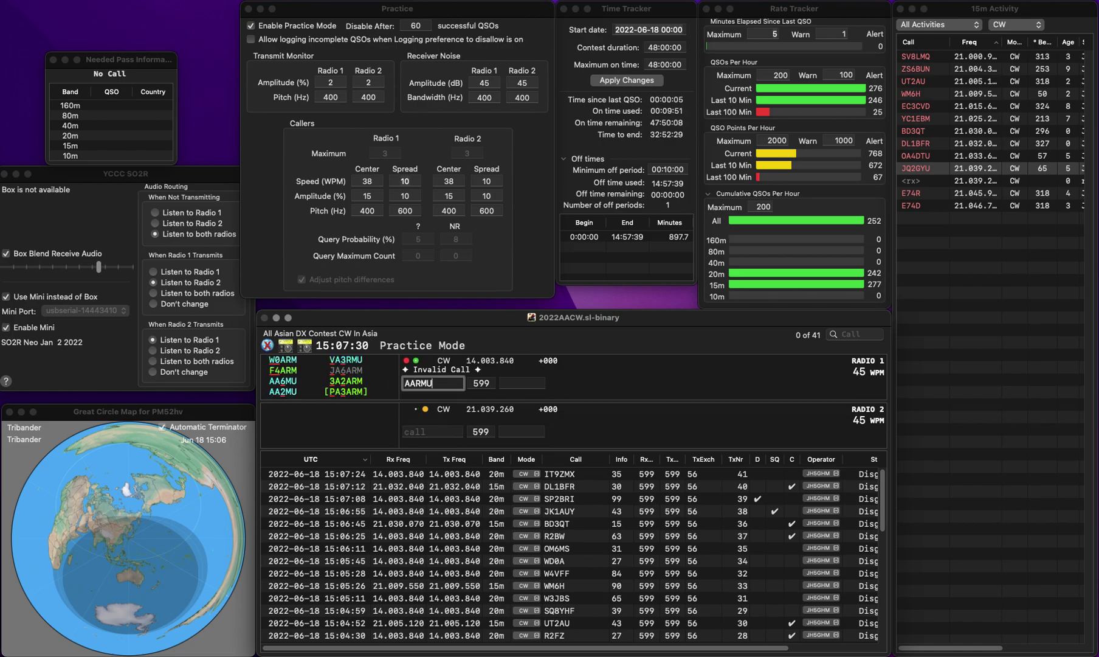
pyautogui.click(432, 432)
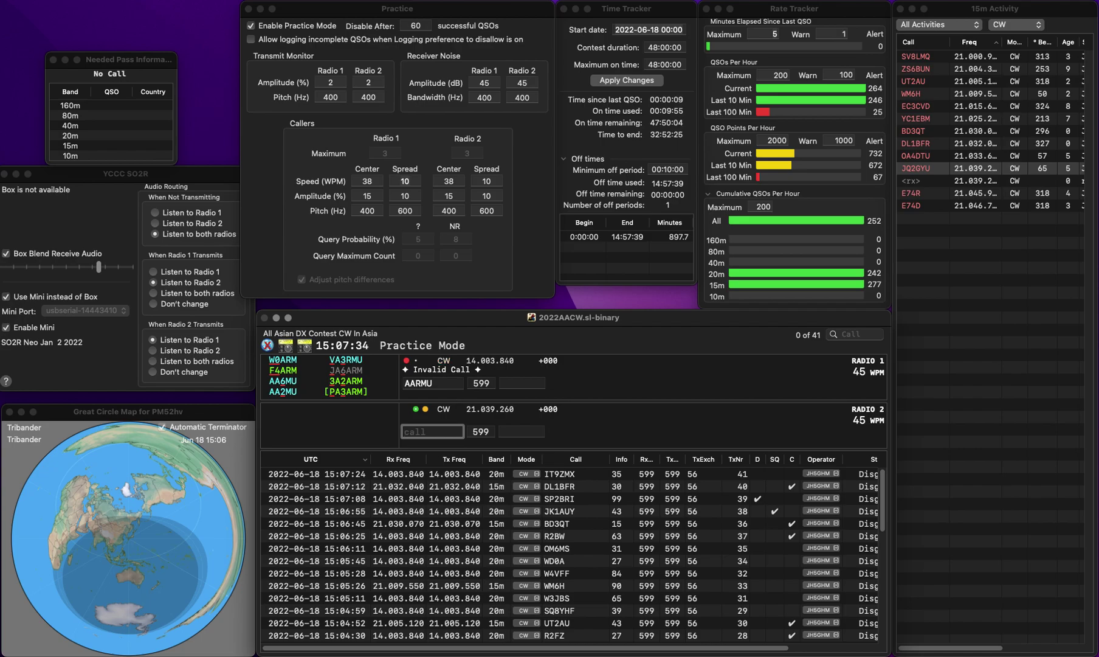
pyautogui.write('KC0ZU')
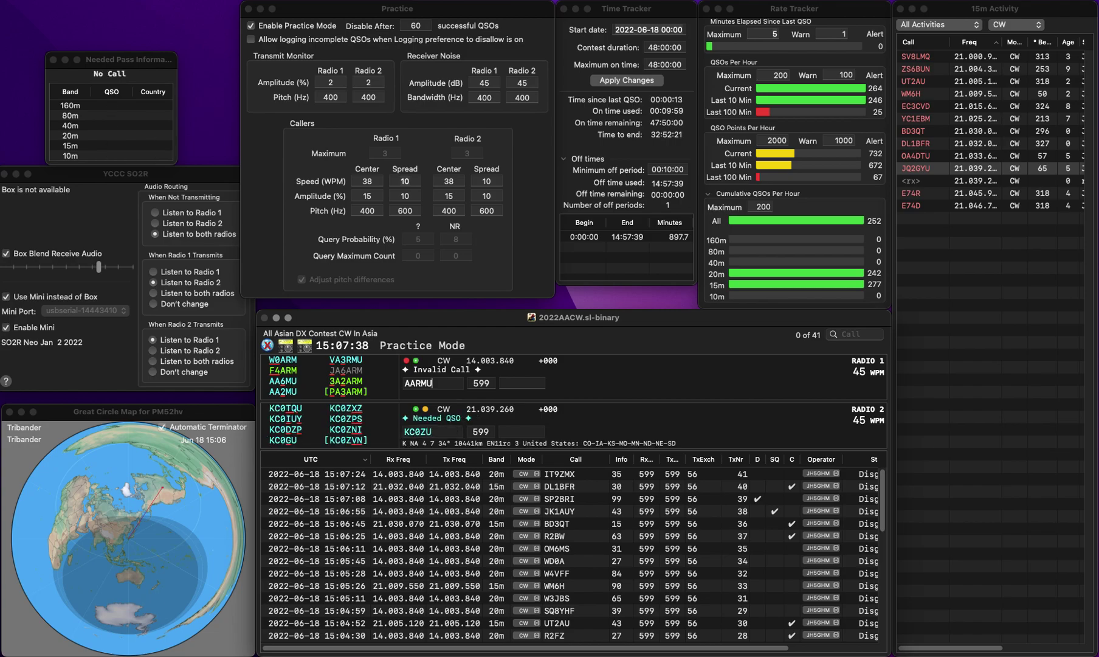
pyautogui.press('Left')
pyautogui.press('BackSpace')
pyautogui.write('G')
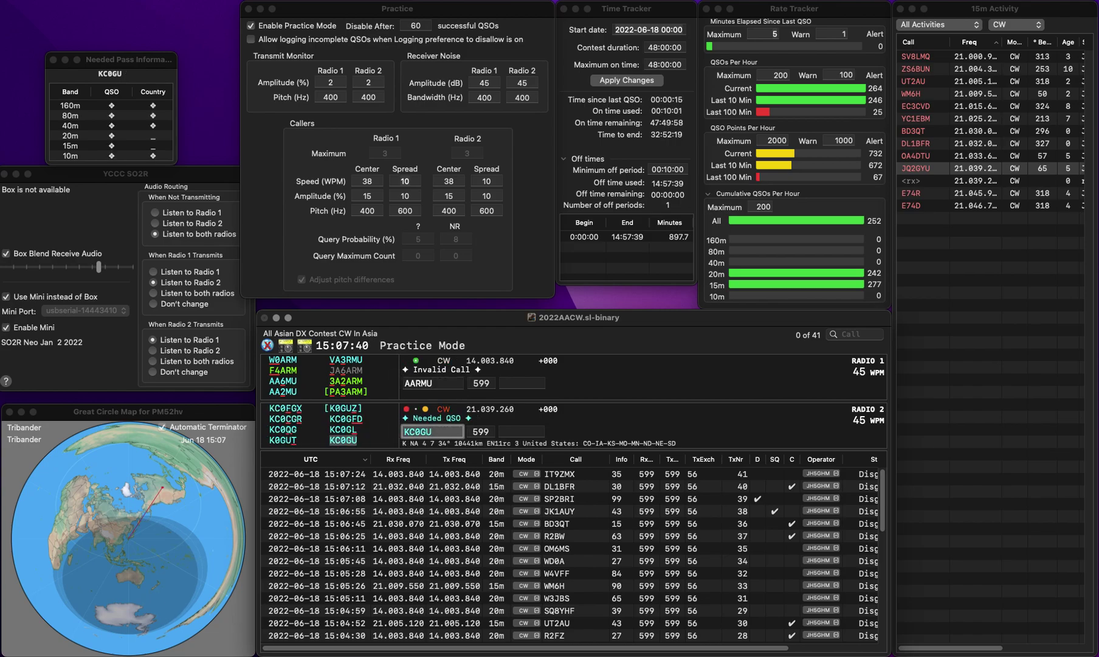
pyautogui.press('Return')
pyautogui.click(415, 383)
pyautogui.press('BackSpace')
pyautogui.press('BackSpace')
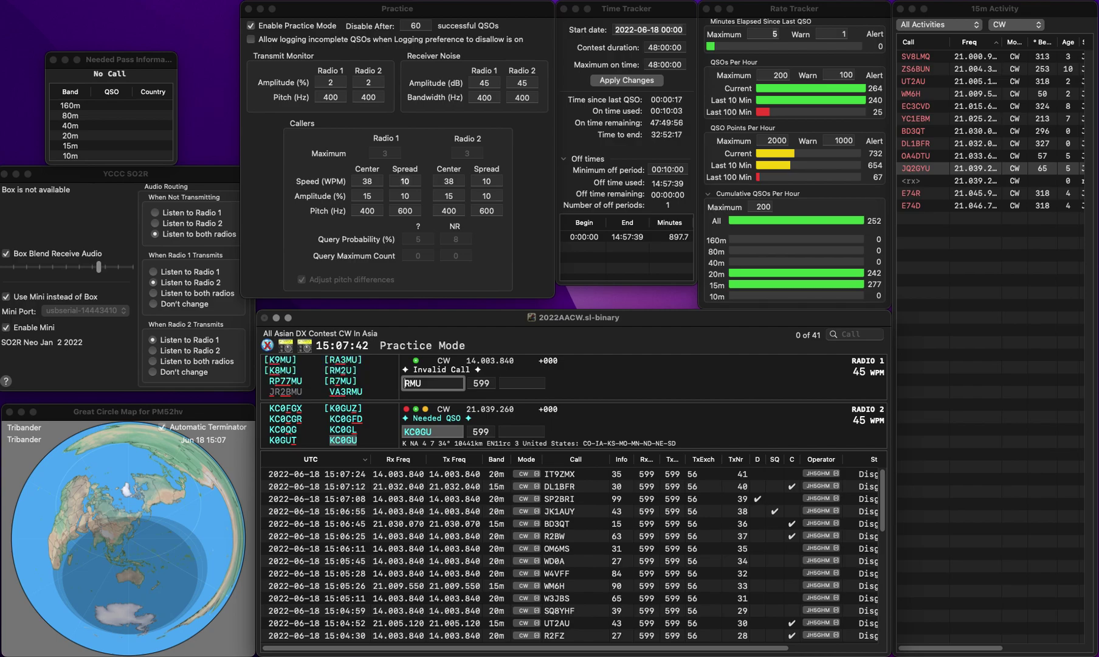
pyautogui.write('VA3')
pyautogui.press('Return')
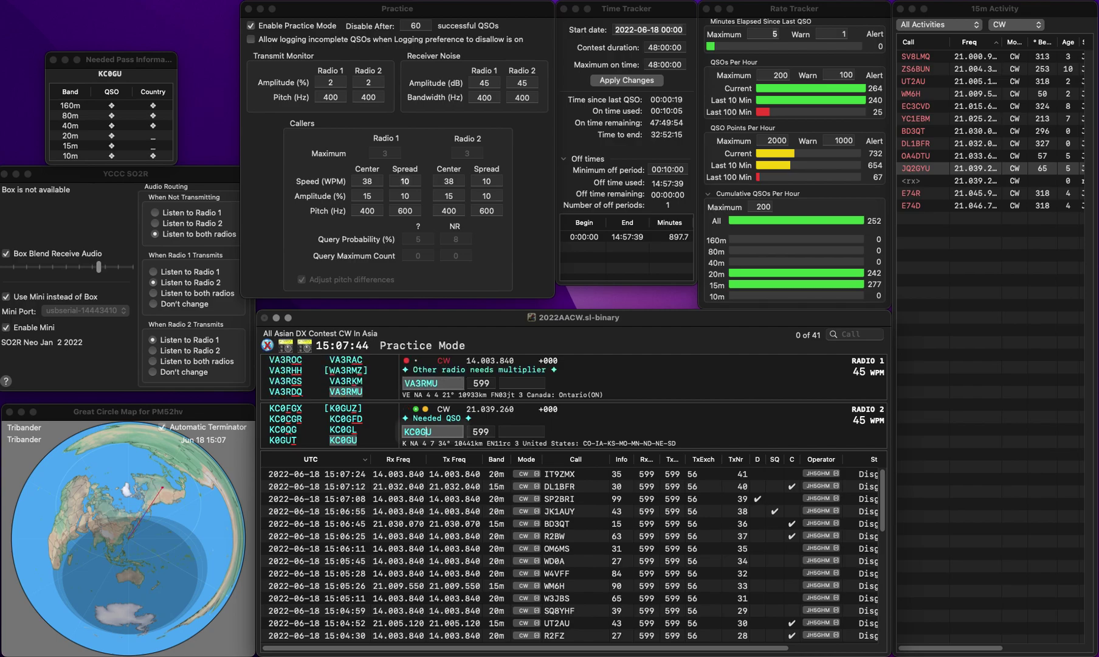
pyautogui.write('21')
pyautogui.press('Return')
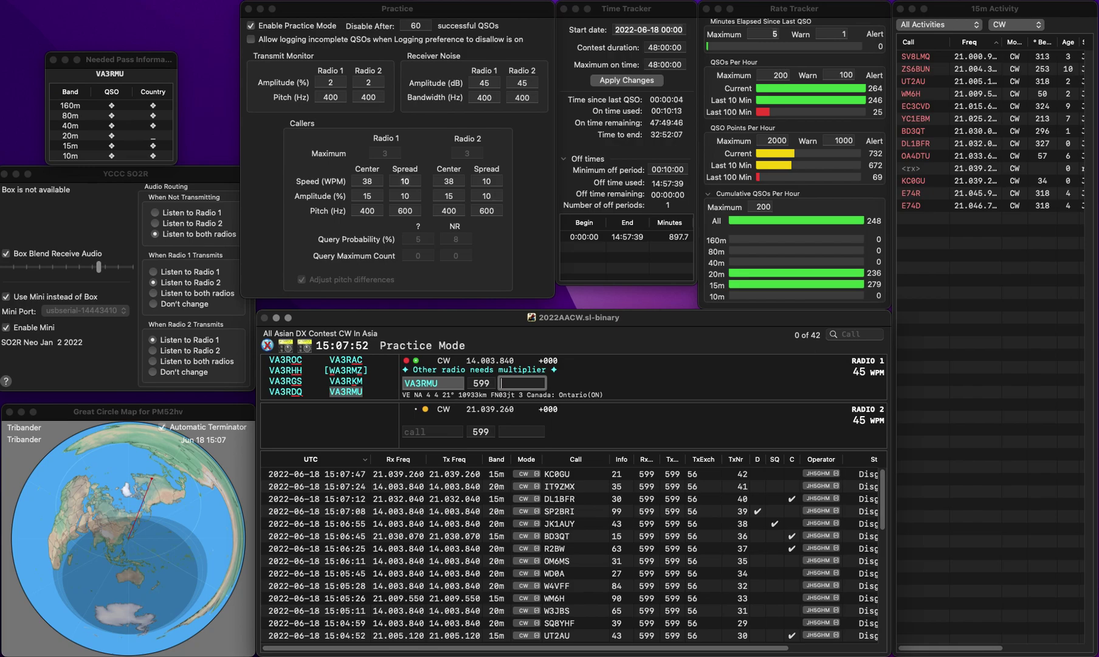
pyautogui.press('Return')
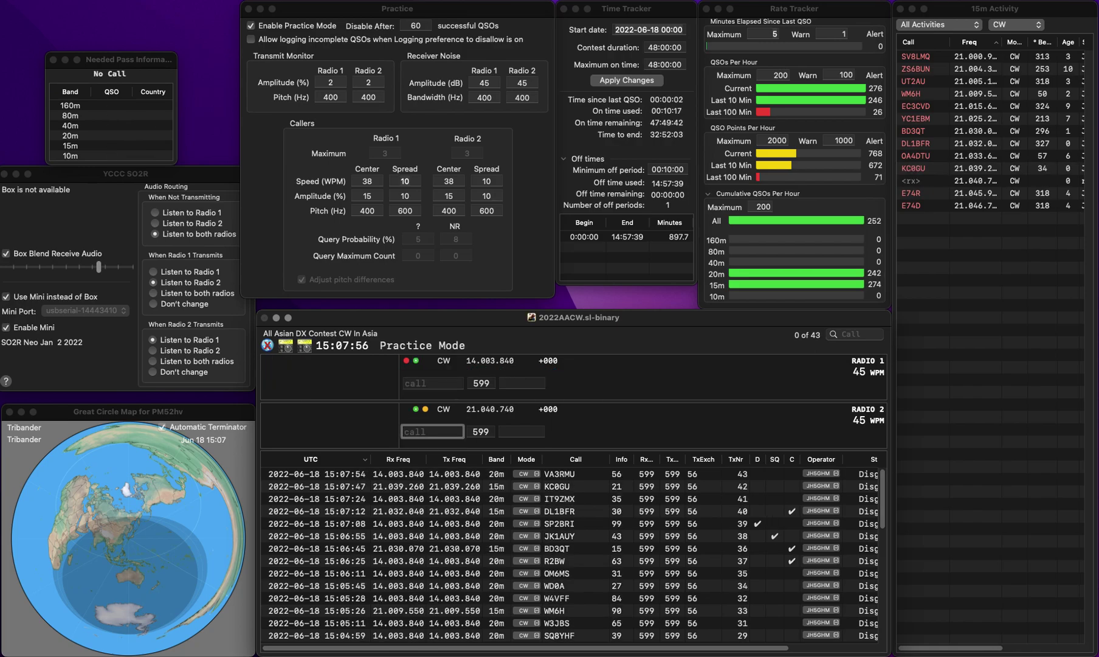
# Step: Enter the call AC5EZ on Radio 1 and send the exchange
pyautogui.press('Up')
pyautogui.write('5')
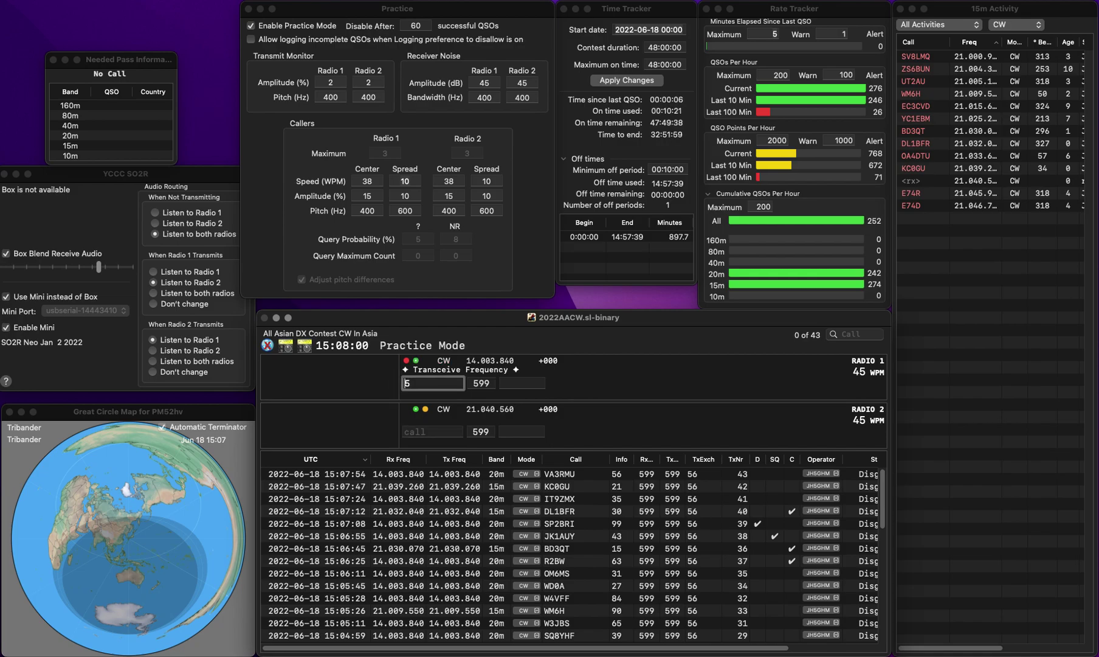
pyautogui.press('Left')
pyautogui.write('AC')
pyautogui.press('Right')
pyautogui.write('EZ')
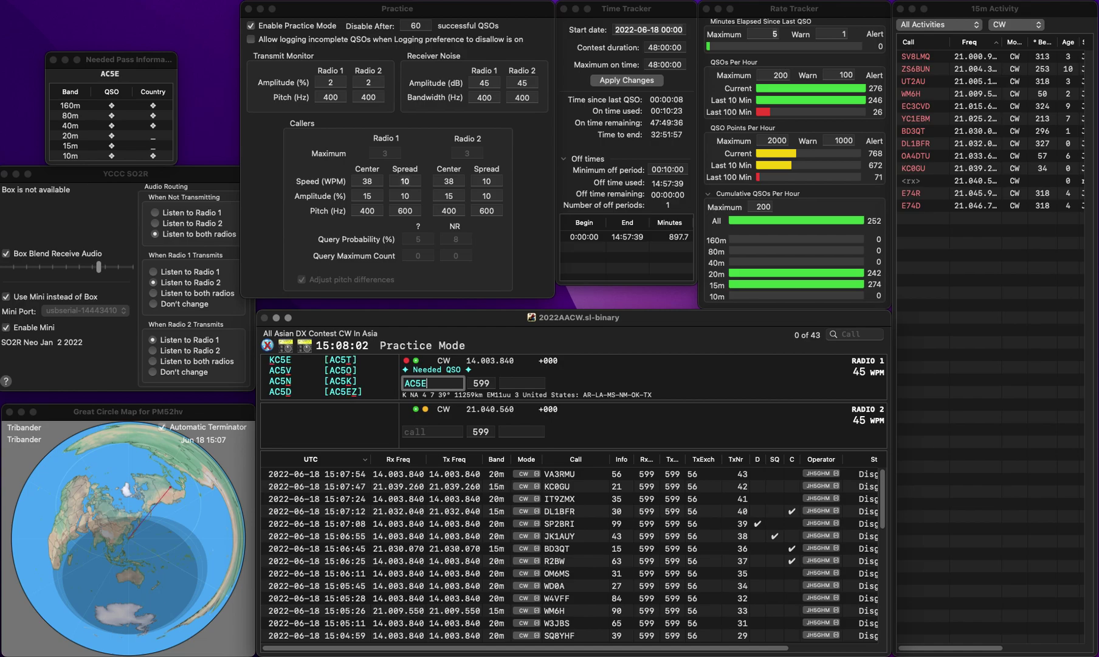
pyautogui.press('Return')
pyautogui.click(432, 431)
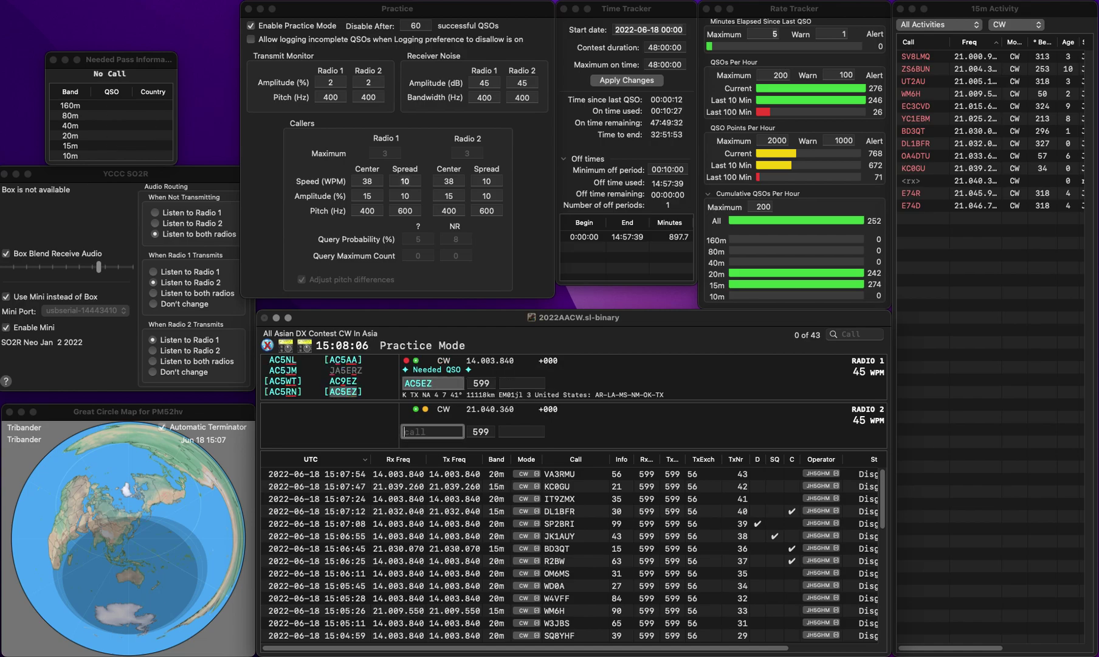
pyautogui.click(522, 383)
pyautogui.write('1')
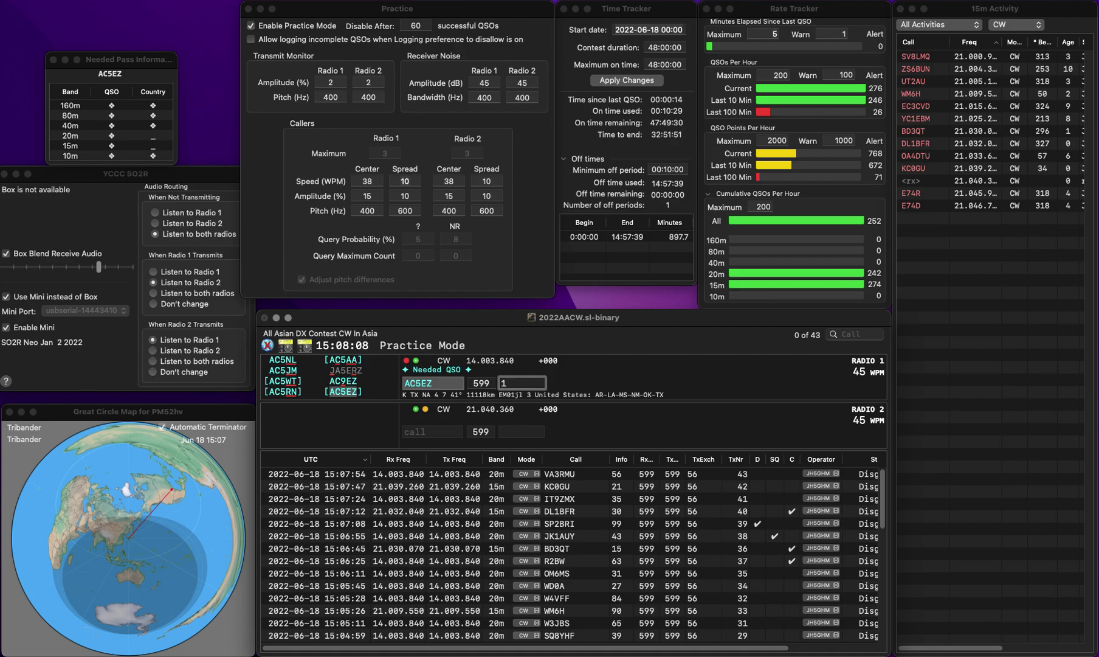
pyautogui.write('1')
pyautogui.press('Return')
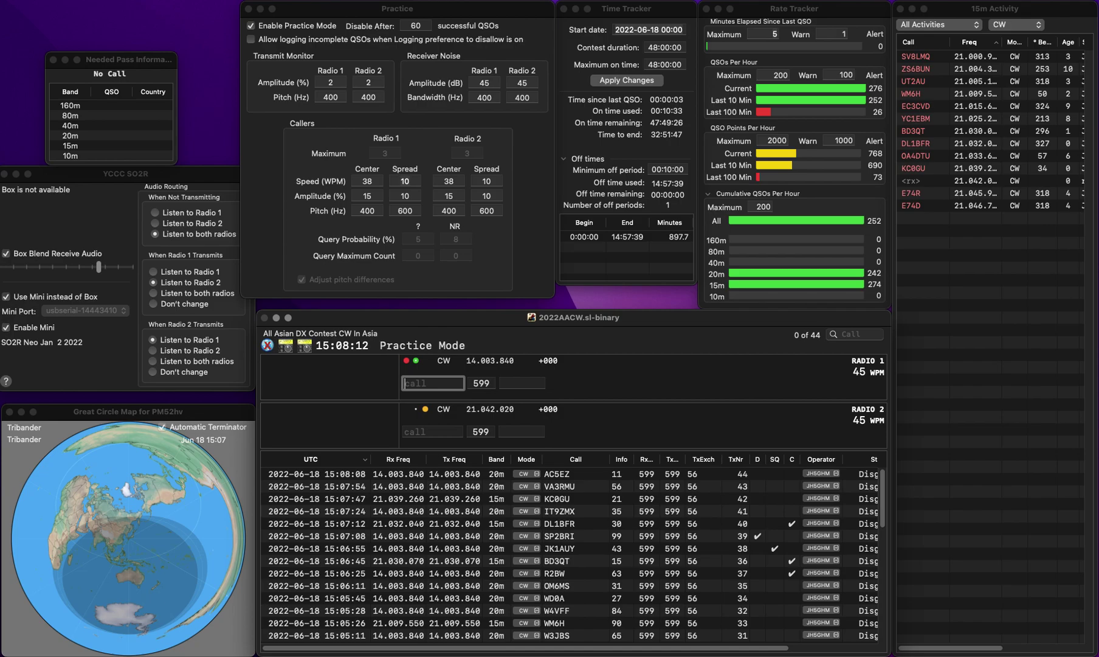
pyautogui.write('CAZ')
pyautogui.press('Return')
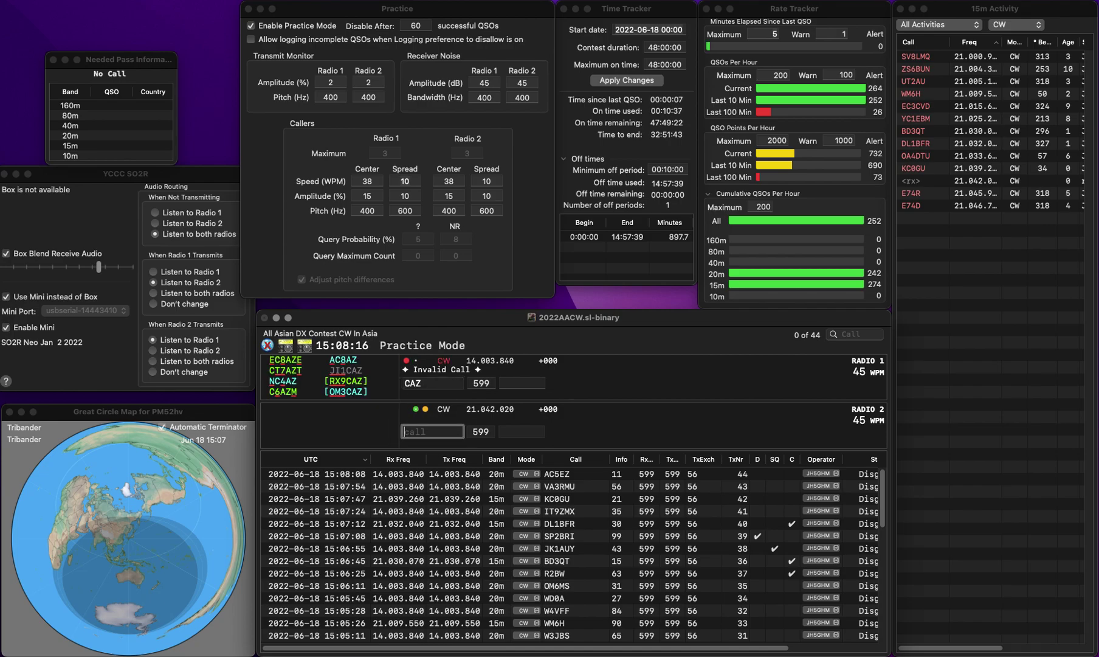
pyautogui.press('Up')
pyautogui.press('Down')
pyautogui.write('O')
pyautogui.press('Up')
pyautogui.write('MO')
# Step: Switch to Radio 2 and enter the partial call O3V
pyautogui.press('Tab')
pyautogui.write('3VUTH')
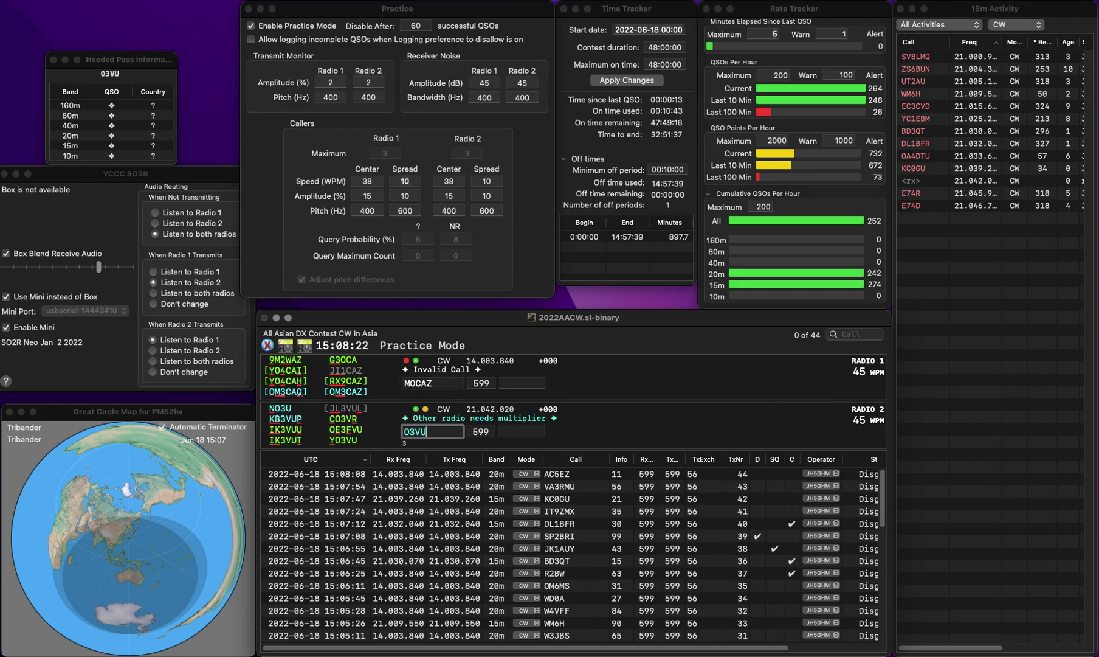
pyautogui.press('BackSpace')
pyautogui.press('BackSpace')
pyautogui.press('BackSpace')
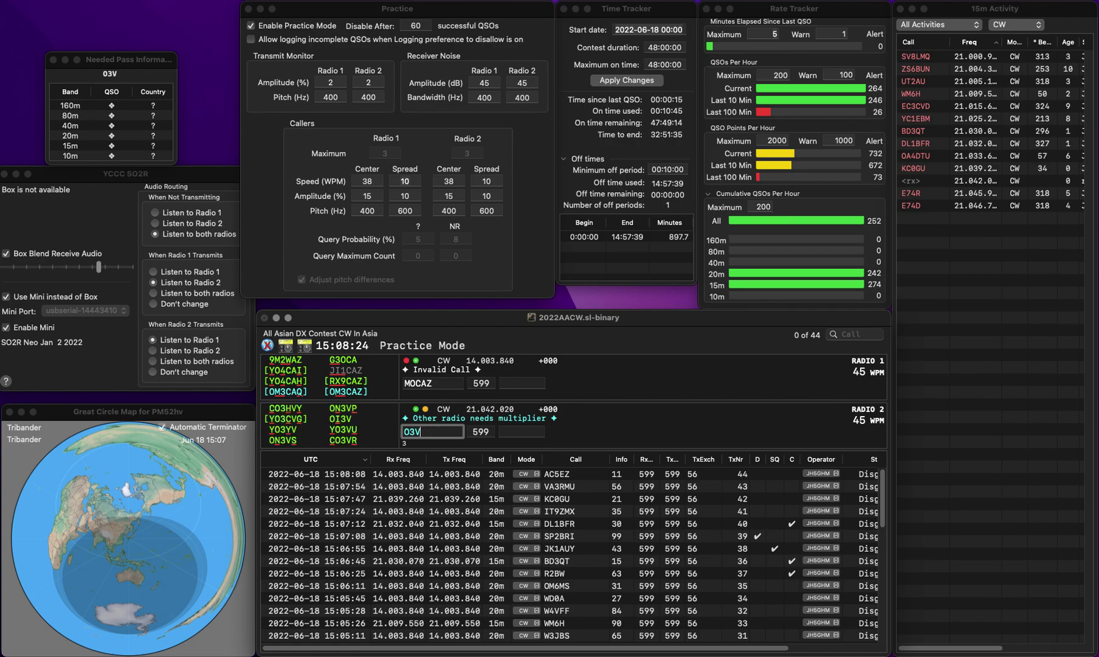
pyautogui.press('Tab')
pyautogui.press('BackSpace')
pyautogui.press('BackSpace')
pyautogui.write('OM3')
pyautogui.press('Tab')
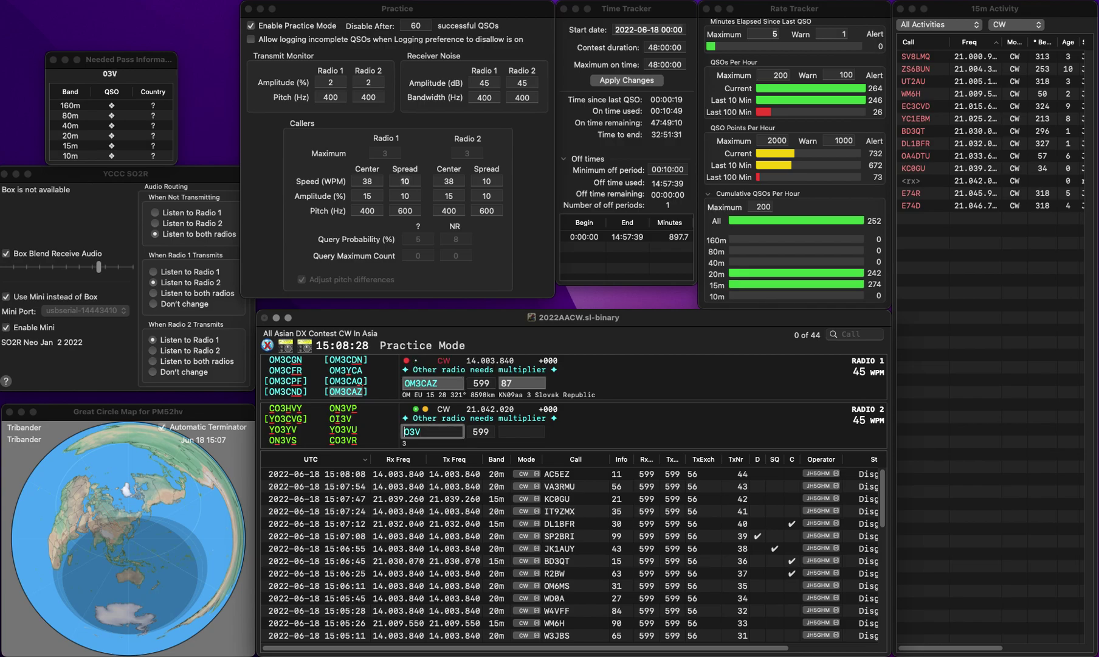
# Step: Replace the partial call on Radio 2 with KO3V
pyautogui.write('K')
pyautogui.press('Delete')
pyautogui.press('Delete')
pyautogui.press('Delete')
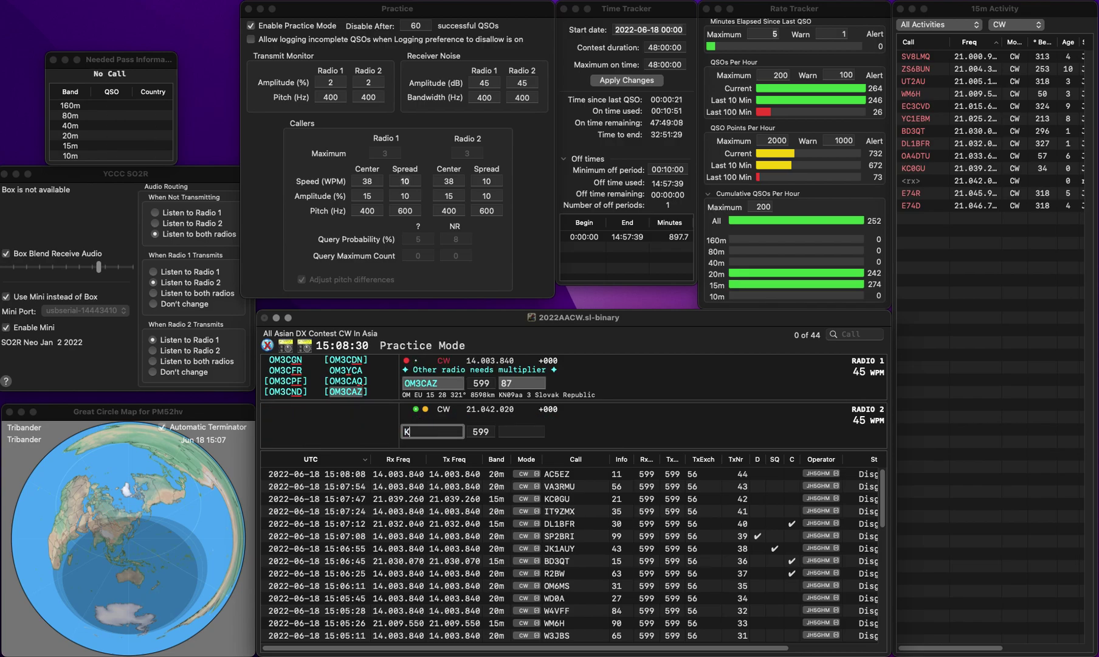
pyautogui.write('O3V')
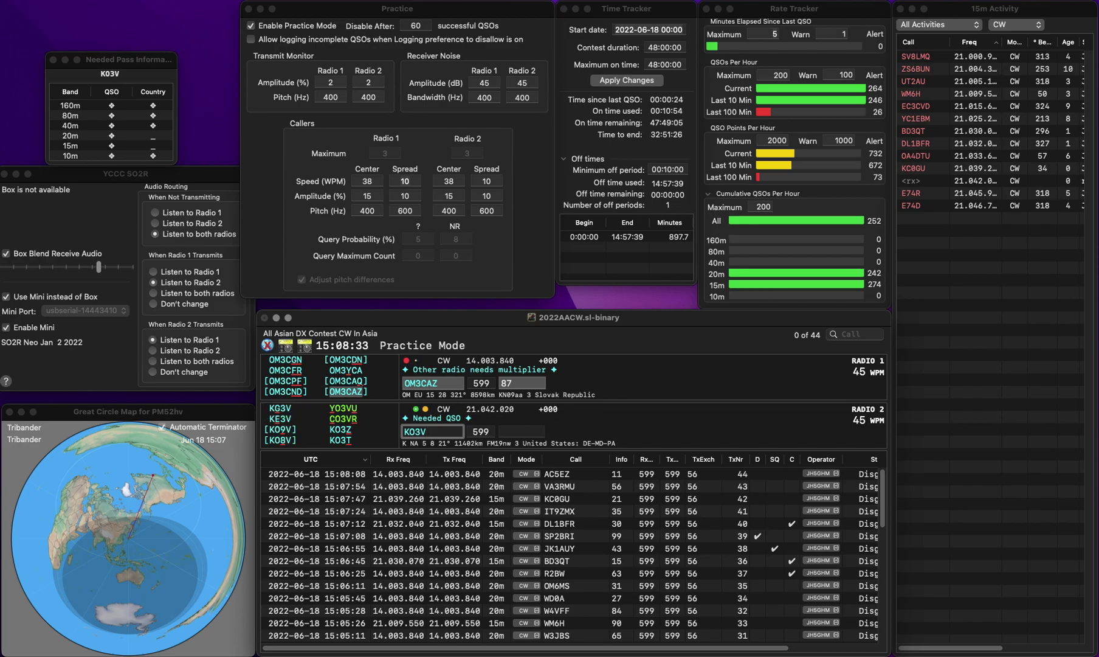
pyautogui.press('Left')
pyautogui.press('BackSpace')
pyautogui.press('Right')
pyautogui.press('Right')
pyautogui.write('T')
pyautogui.press('Return')
pyautogui.press('Return')
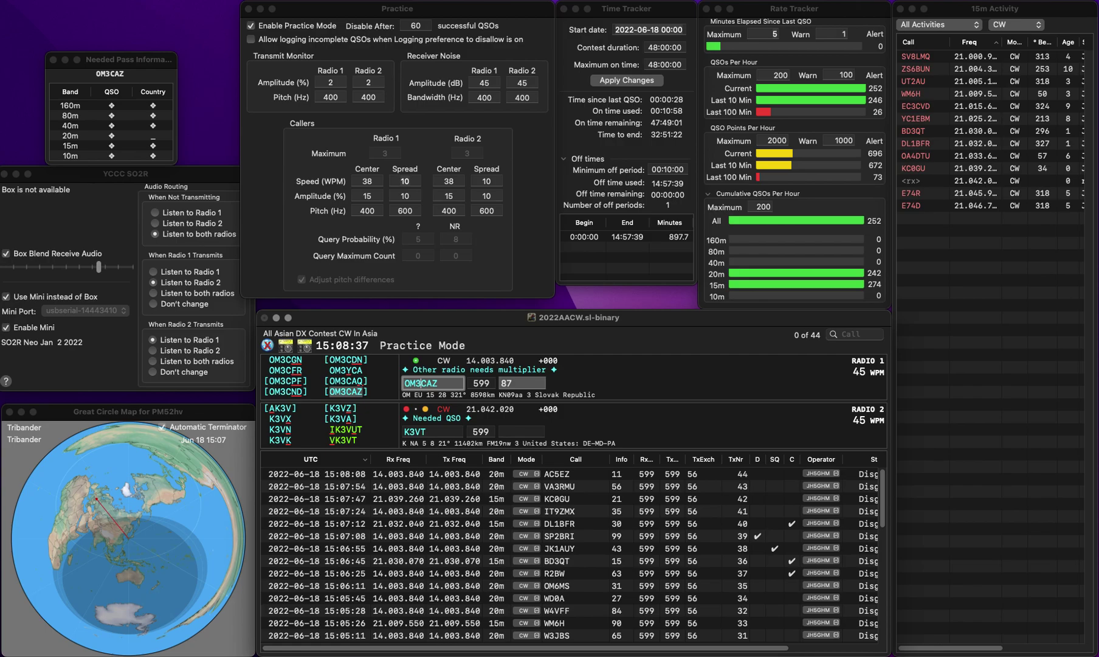
pyautogui.press('Tab')
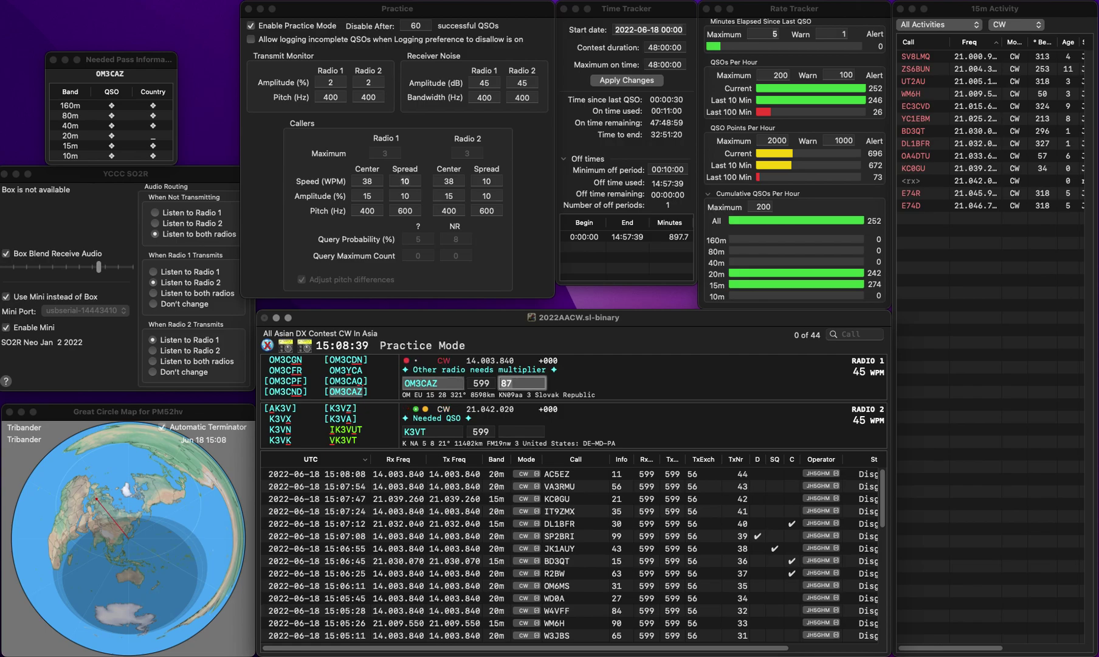
pyautogui.press('Return')
pyautogui.press('BackSpace')
pyautogui.write('8')
pyautogui.press('Return')
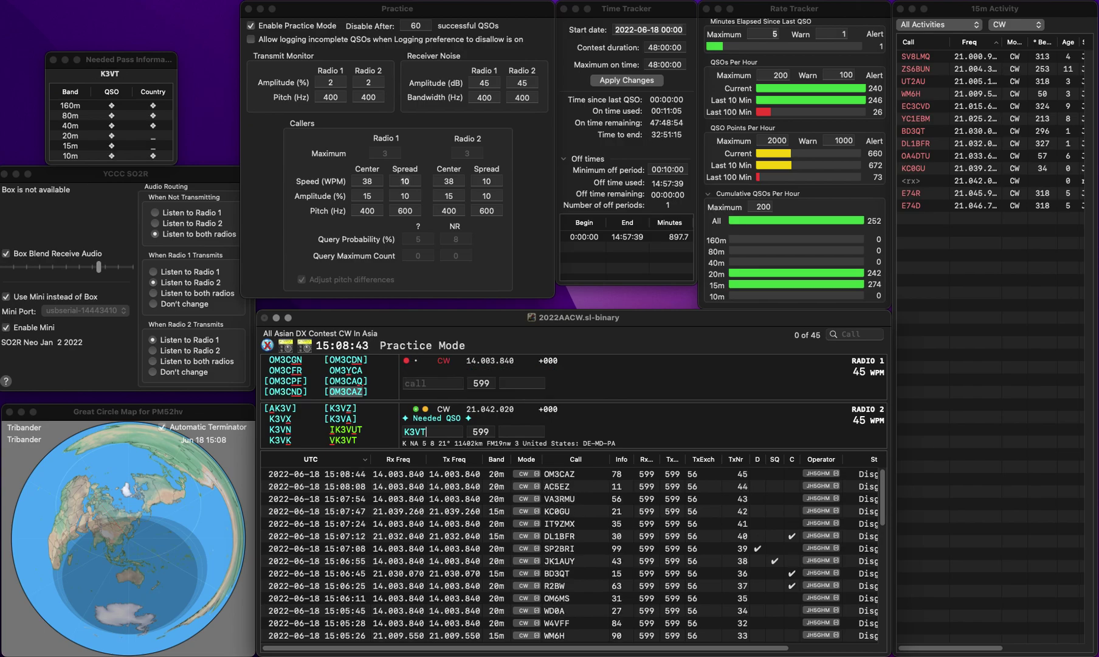
# Step: Correct the call on Radio 2 to K3UT
pyautogui.press('Left')
pyautogui.press('BackSpace')
pyautogui.write('U')
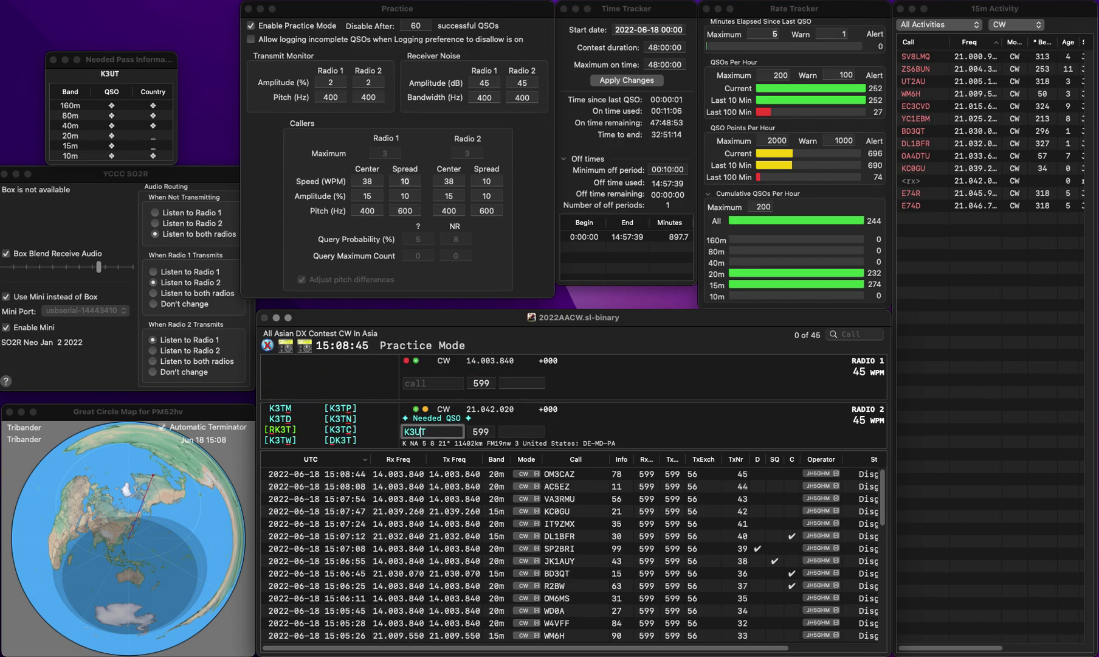
# Step: Enter the partial call OD on Radio 1 and send the exchange to K3UT on Radio 2
pyautogui.press('Up')
pyautogui.write('OD')
pyautogui.press('Return')
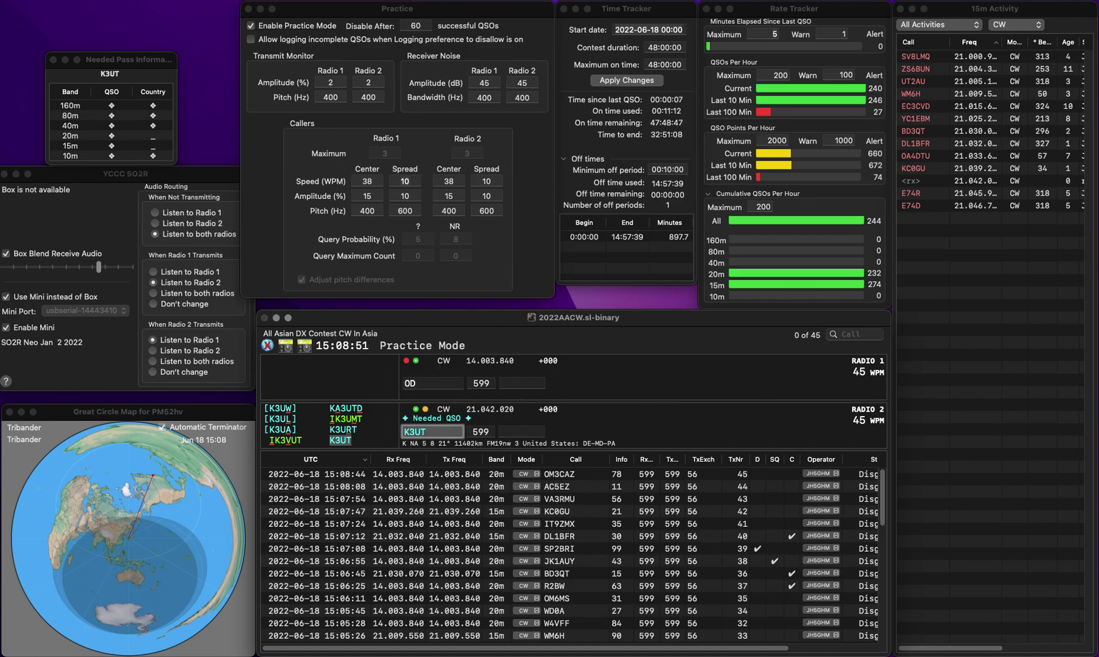
pyautogui.press('Return')
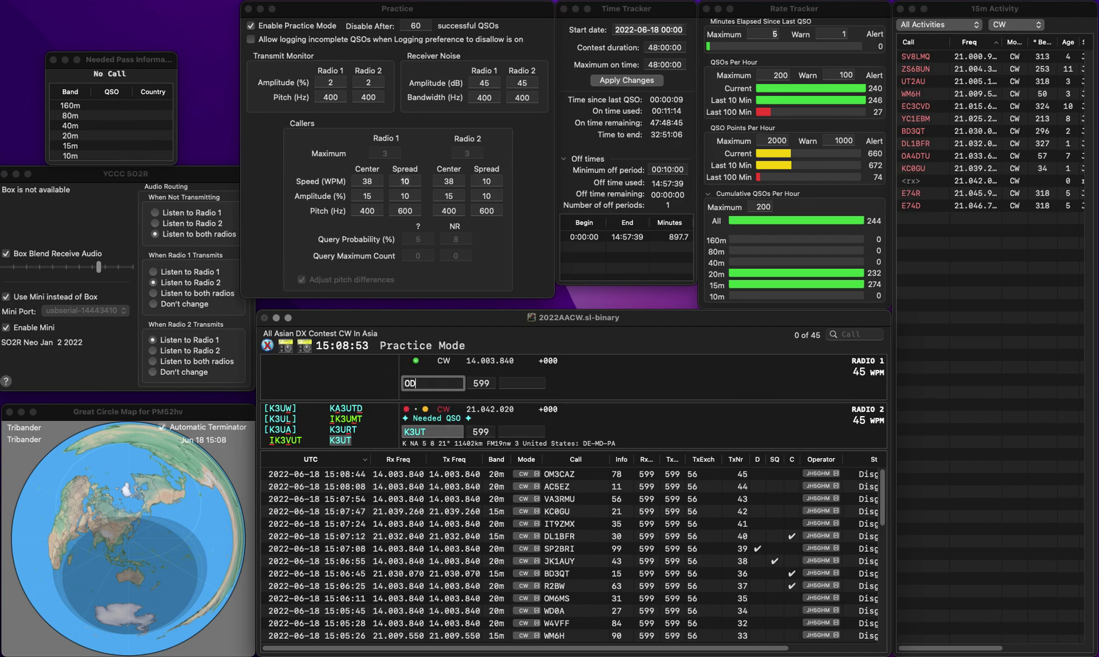
# Step: Log K3UT on Radio 2 with received exchange 71
pyautogui.press('Down')
pyautogui.press('space')
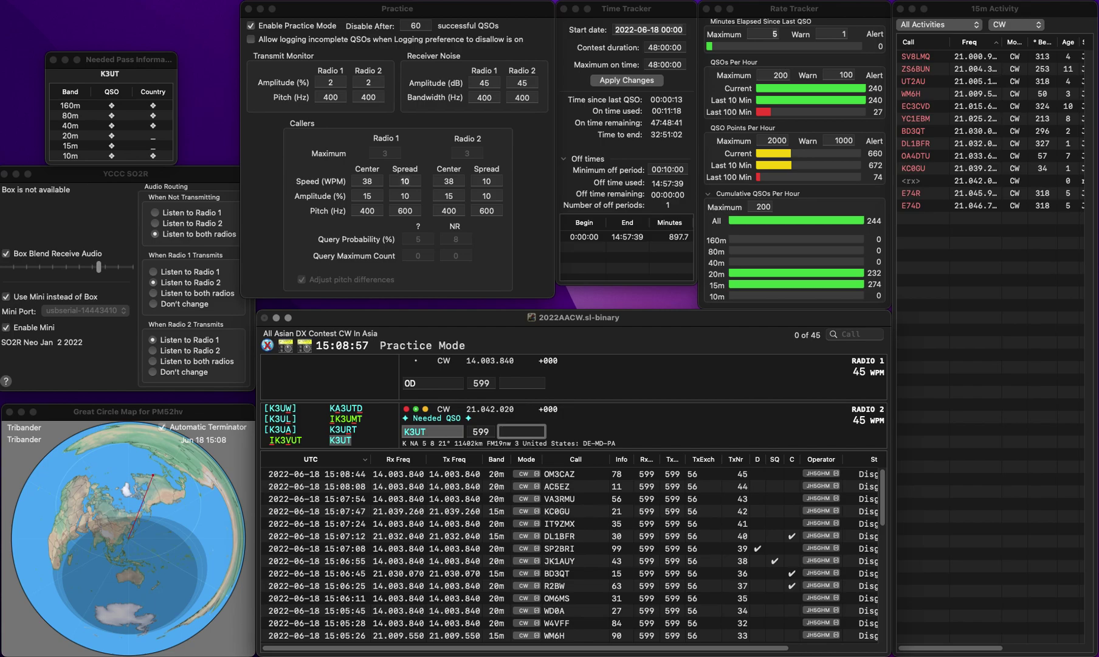
pyautogui.write('71')
pyautogui.press('Return')
pyautogui.write('K')
pyautogui.press('BackSpace')
pyautogui.write('AF2D')
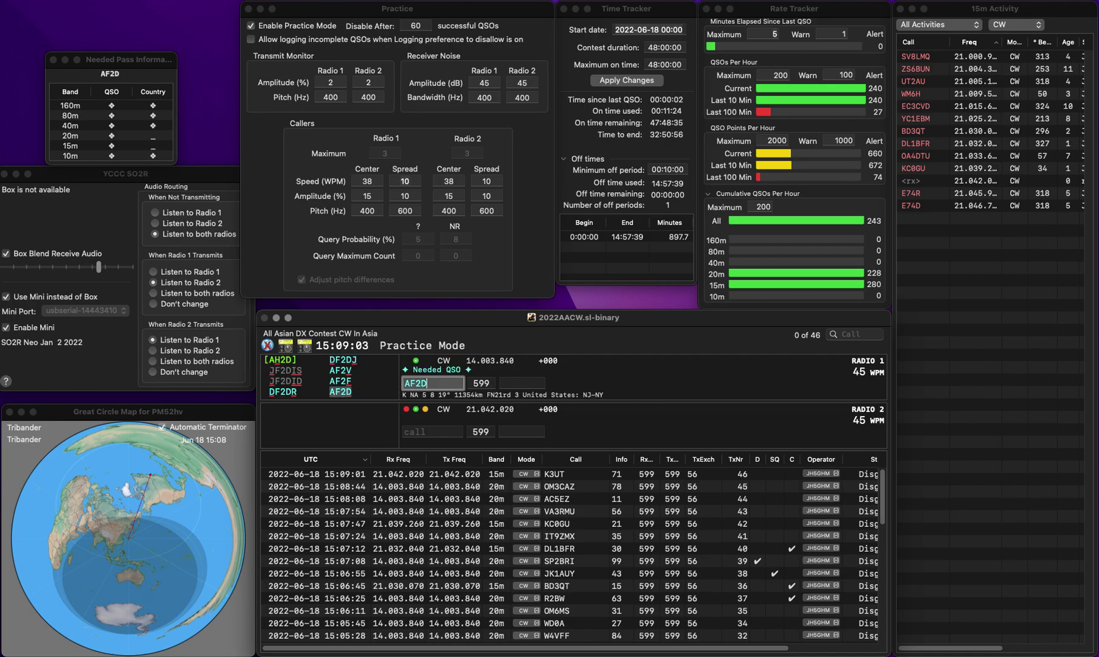
pyautogui.press('Return')
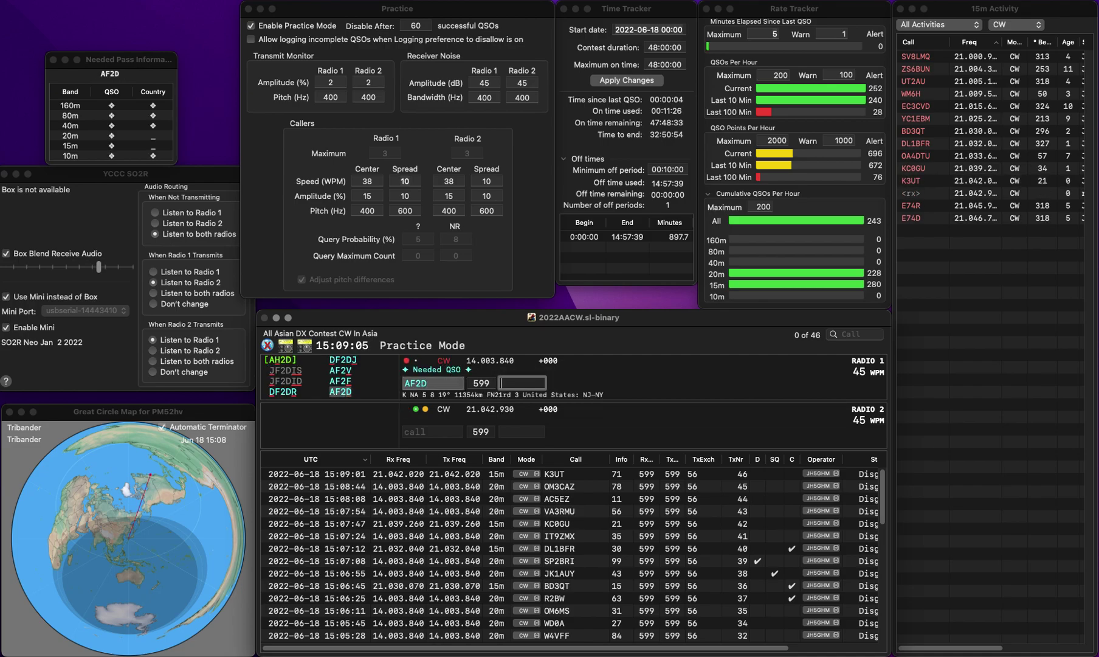
# Step: Log AF2D on Radio 1 with received exchange 45
pyautogui.write('SD')
pyautogui.write('4')
pyautogui.write('5')
pyautogui.press('Return')
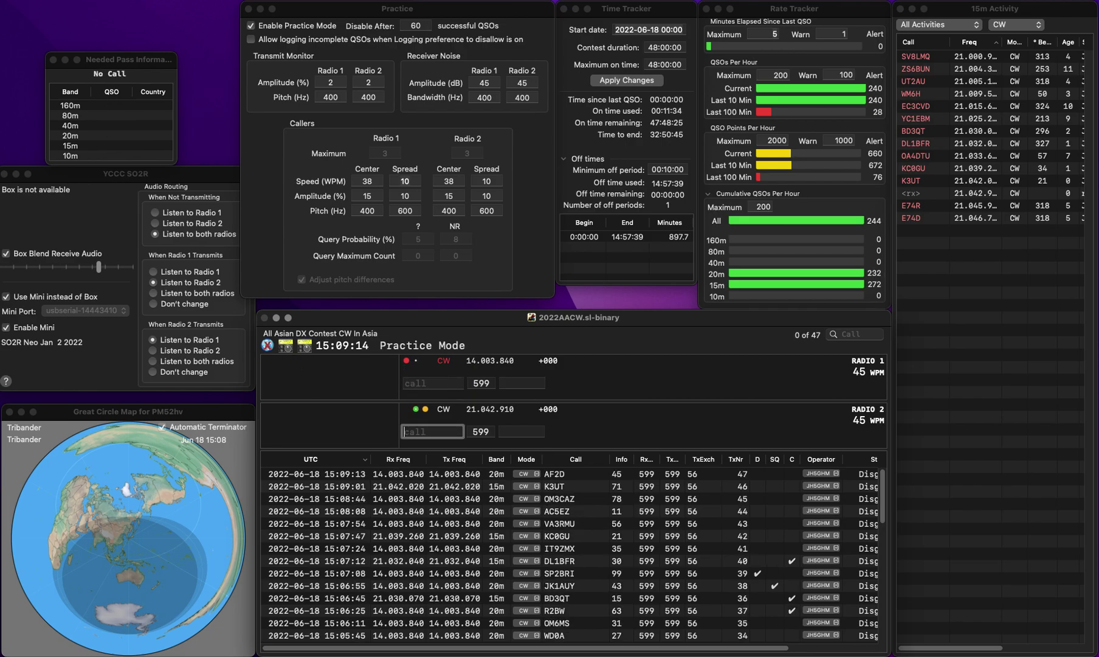
# Step: Enter and send the partial call K1 on Radio 1, and switch to Radio 2
pyautogui.press('Up')
pyautogui.write('K')
pyautogui.press('Return')
pyautogui.press('Down')
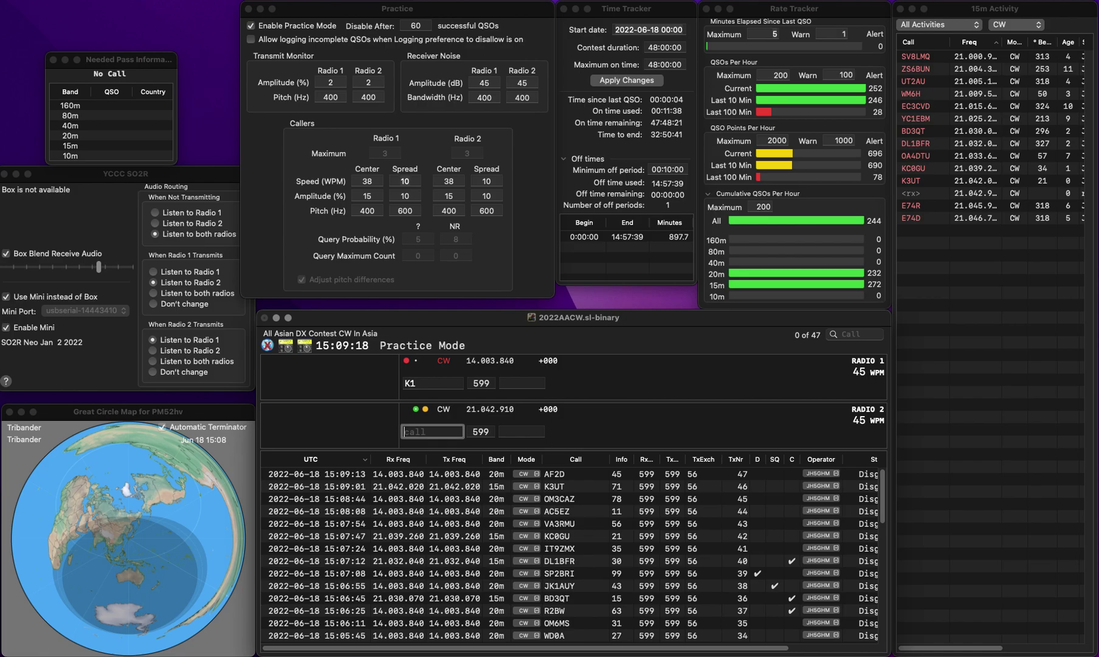
pyautogui.write('VA7USD')
pyautogui.press('Return')
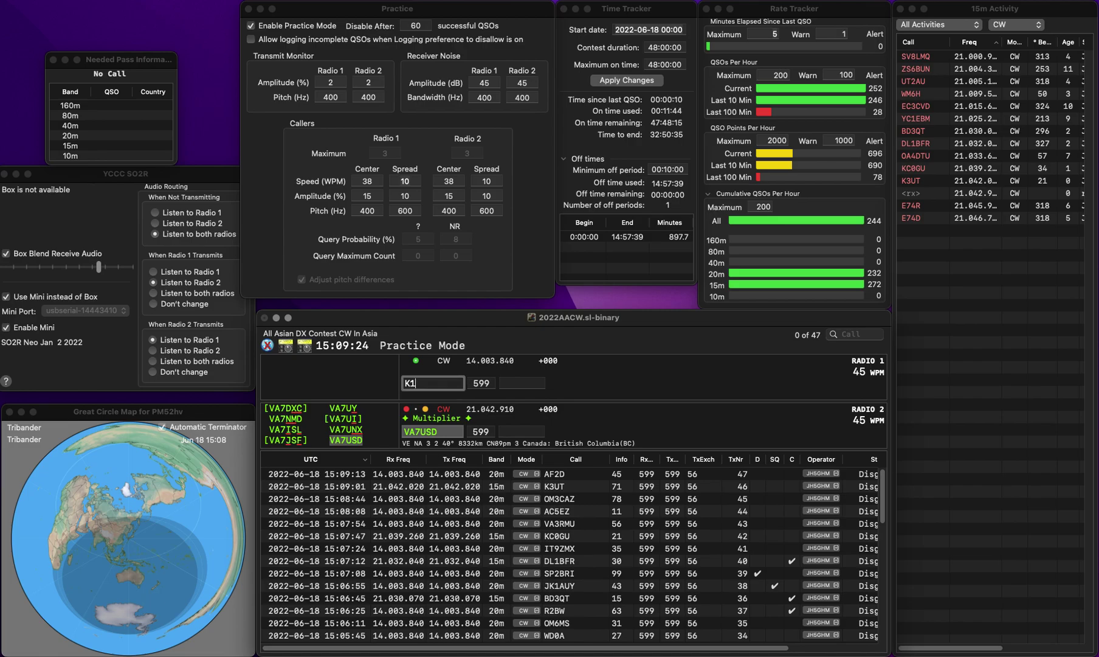
pyautogui.press('space')
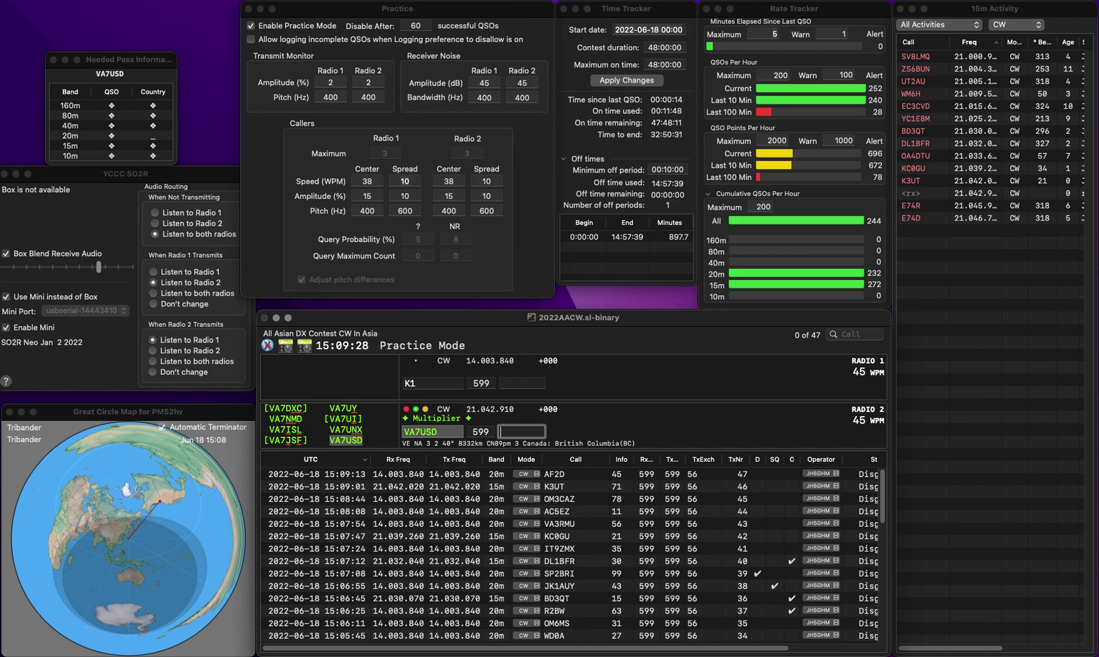
pyautogui.write('37')
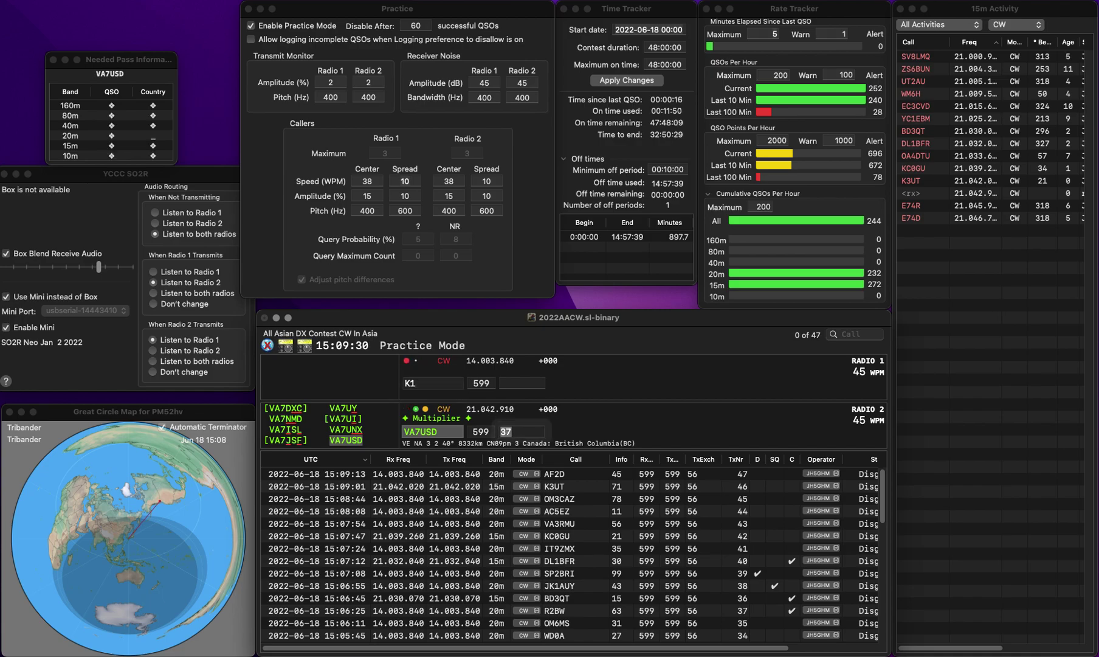
pyautogui.press('Return')
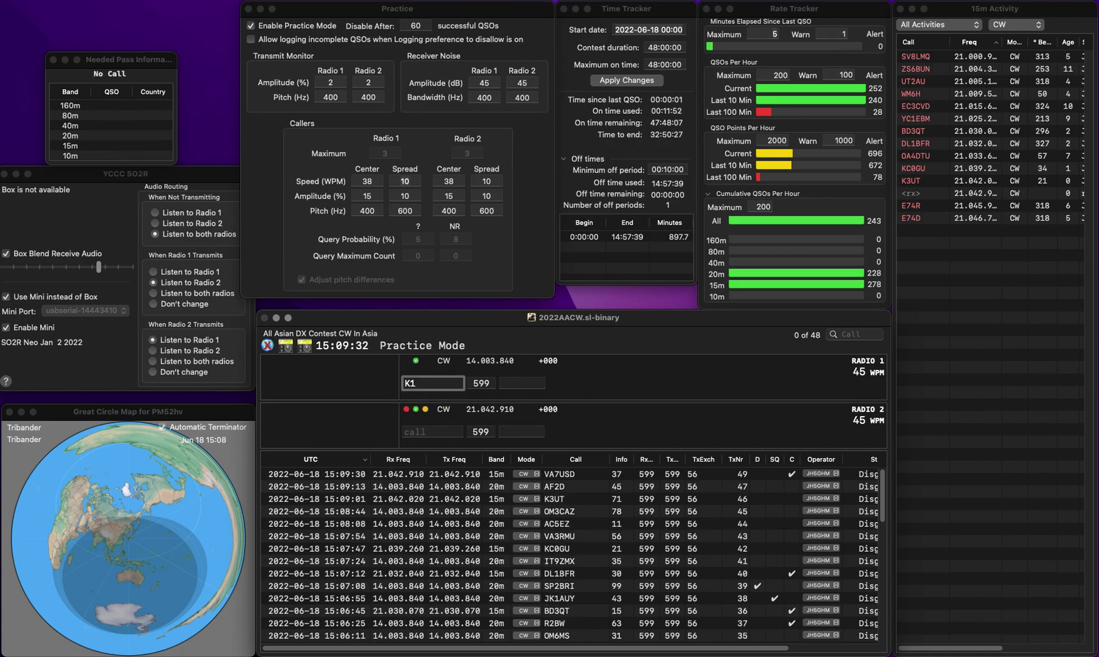
pyautogui.write('JQ')
pyautogui.press('BackSpace')
pyautogui.write('ON')
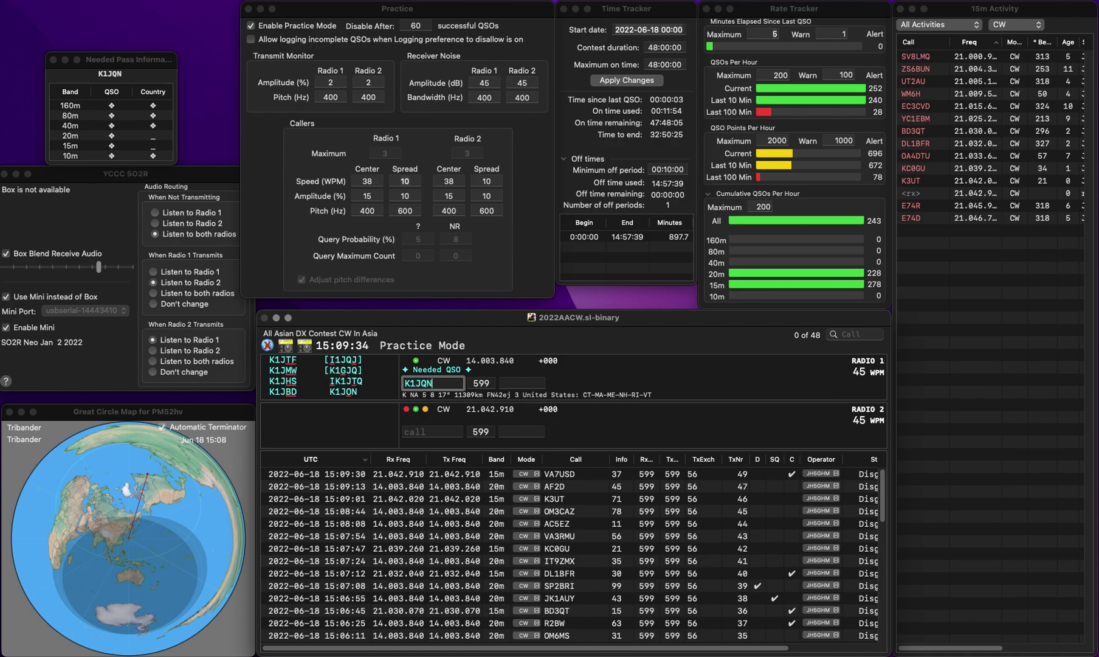
pyautogui.press('Return')
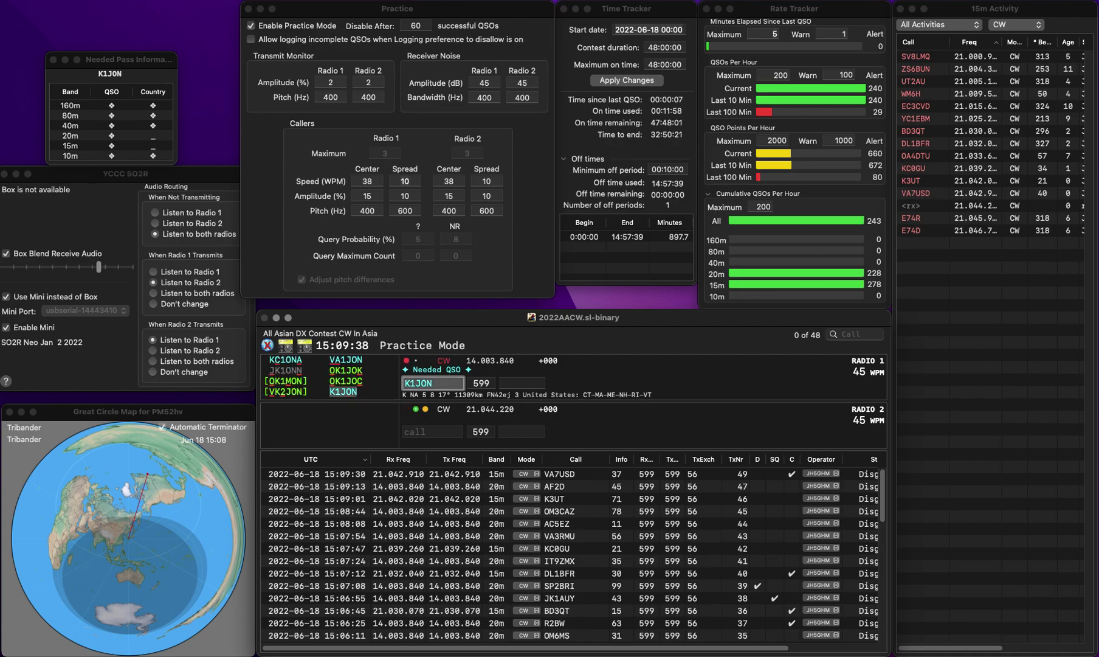
# Step: Enter the call W9GX on Radio 2, correct it to W9ZX and send the exchange
pyautogui.write('W9GX')
pyautogui.press('Up')
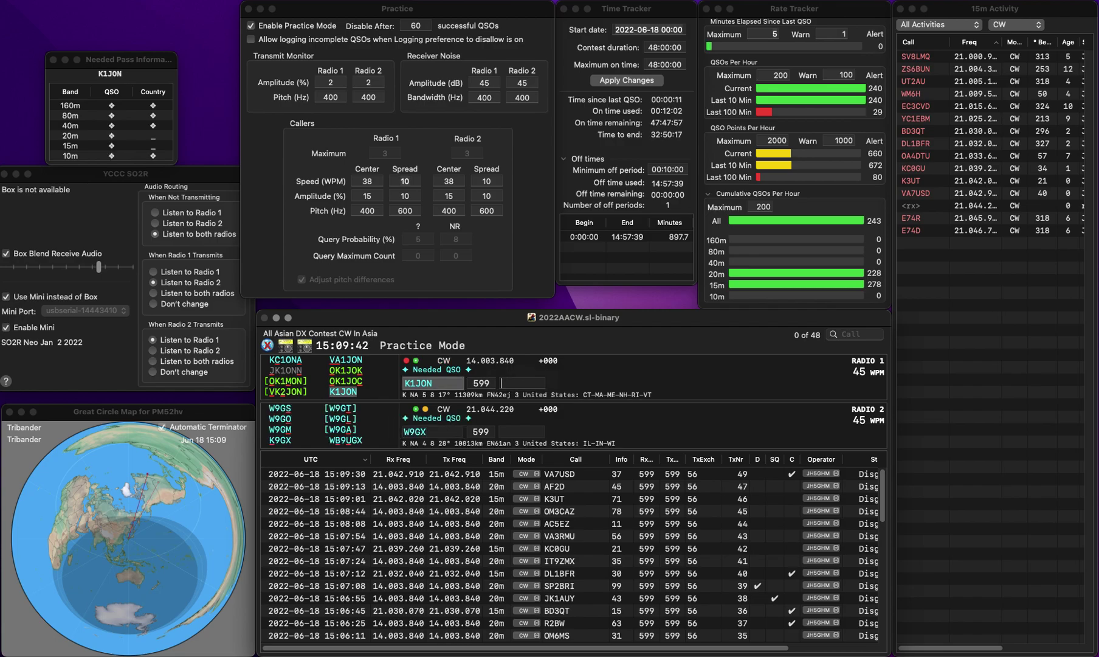
pyautogui.click(422, 432)
pyautogui.press('BackSpace')
pyautogui.write('Z')
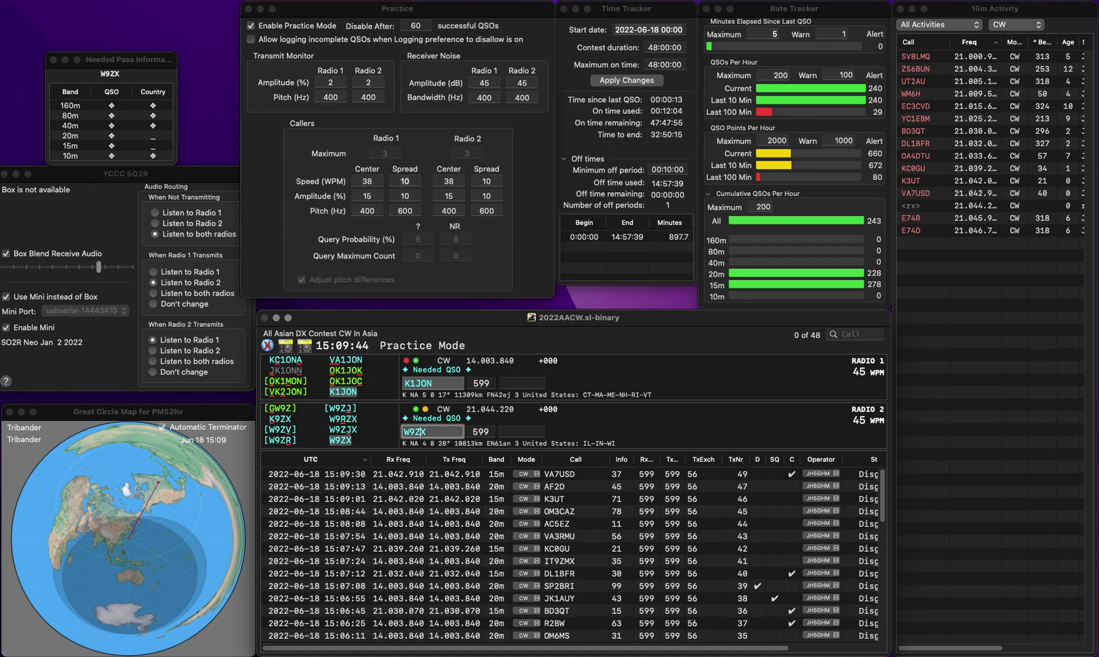
pyautogui.press('Return')
pyautogui.press('Return')
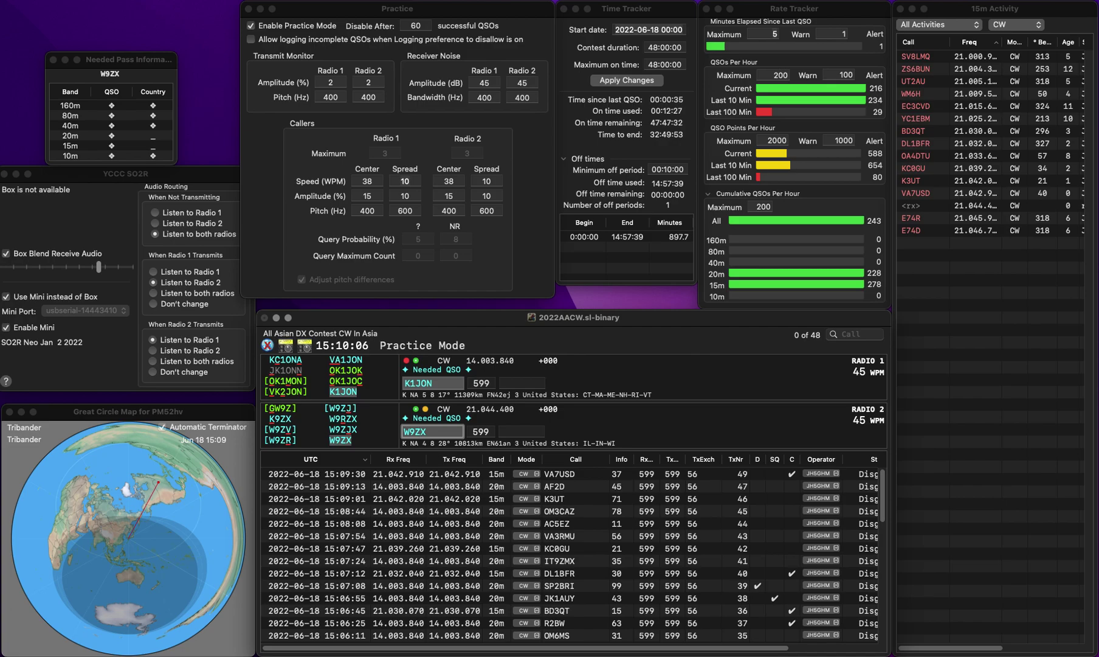
pyautogui.press('Up')
pyautogui.press('Down')
pyautogui.press('Return')
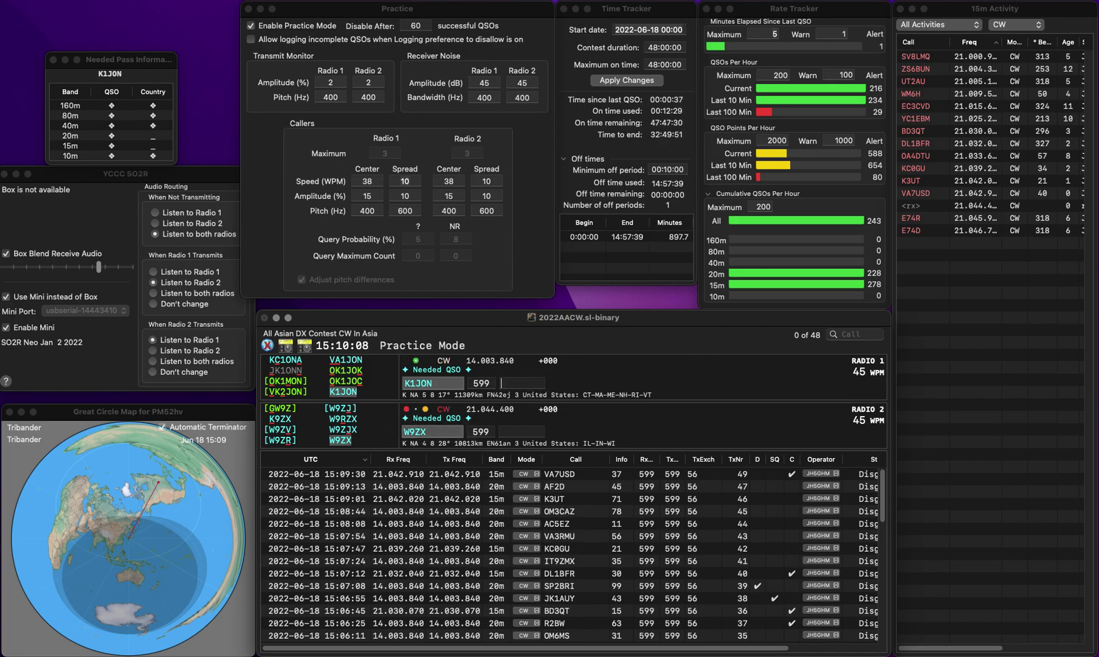
pyautogui.write('00')
pyautogui.press('Return')
pyautogui.press('Tab')
pyautogui.write('79')
pyautogui.press('Return')
pyautogui.write('Y')
pyautogui.click(432, 432)
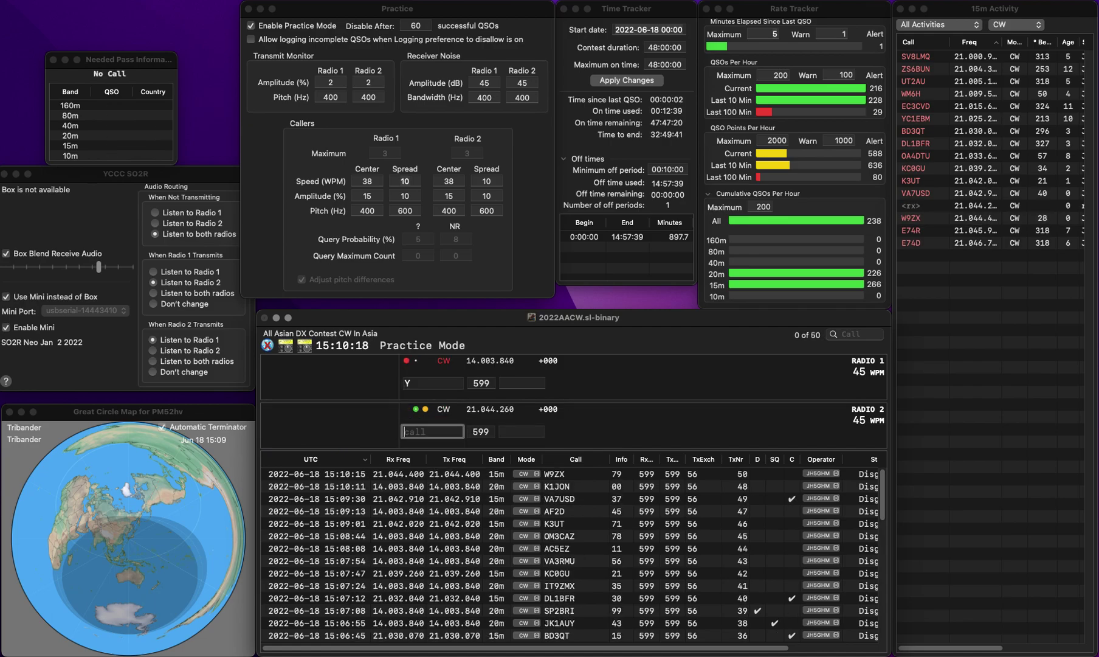
pyautogui.press('\\')
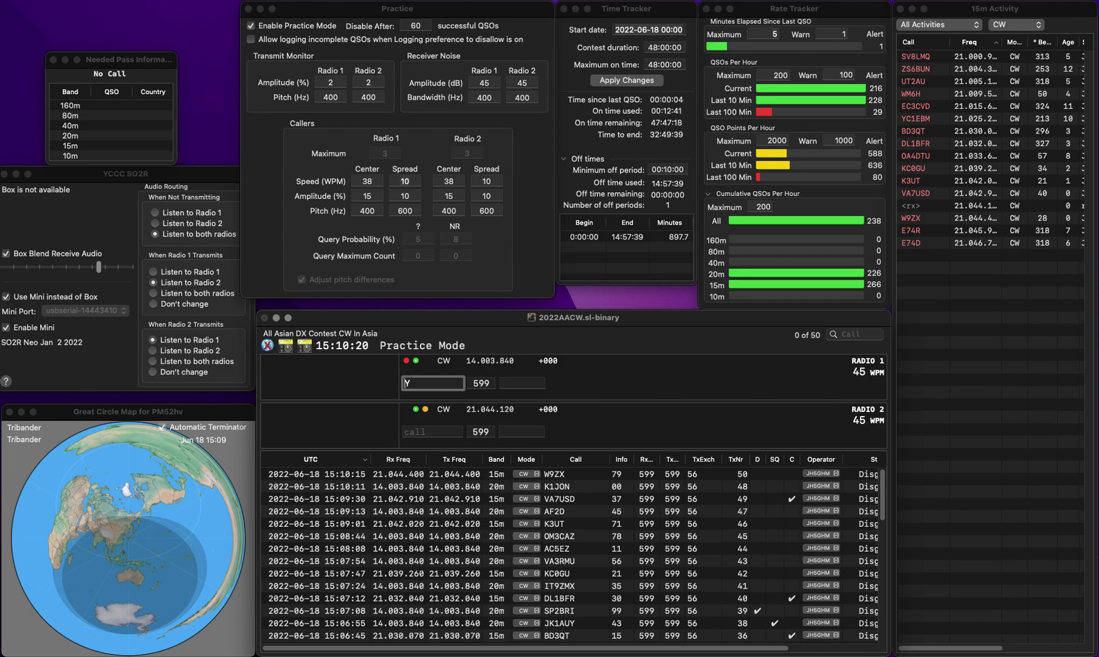
pyautogui.press('BackSpace')
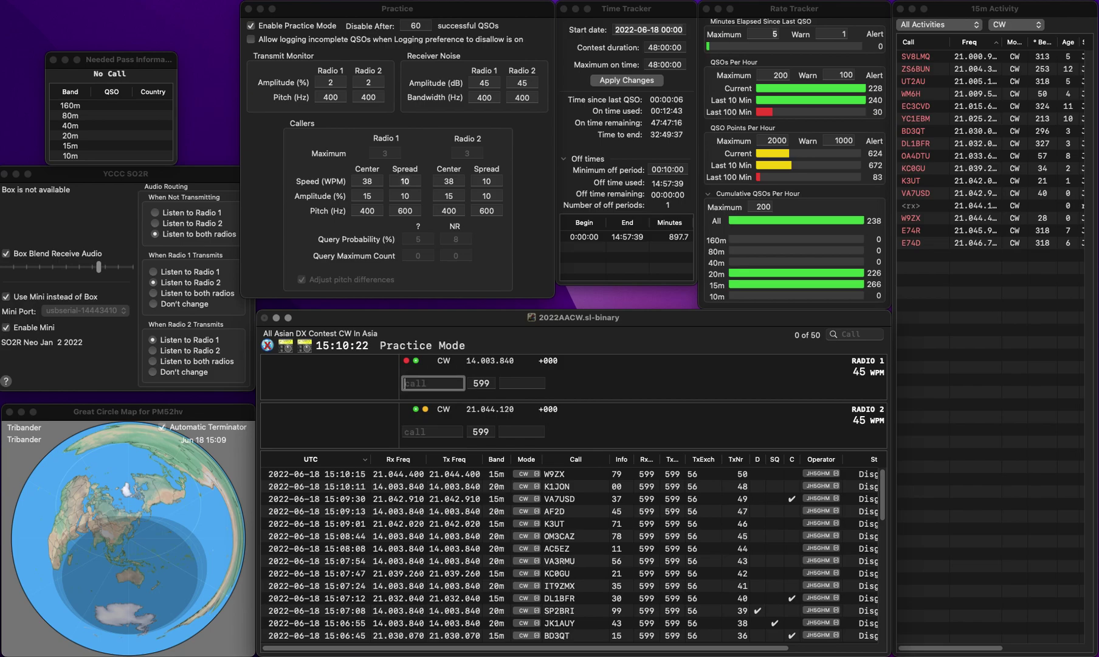
pyautogui.press('\\')
pyautogui.write('DDJ')
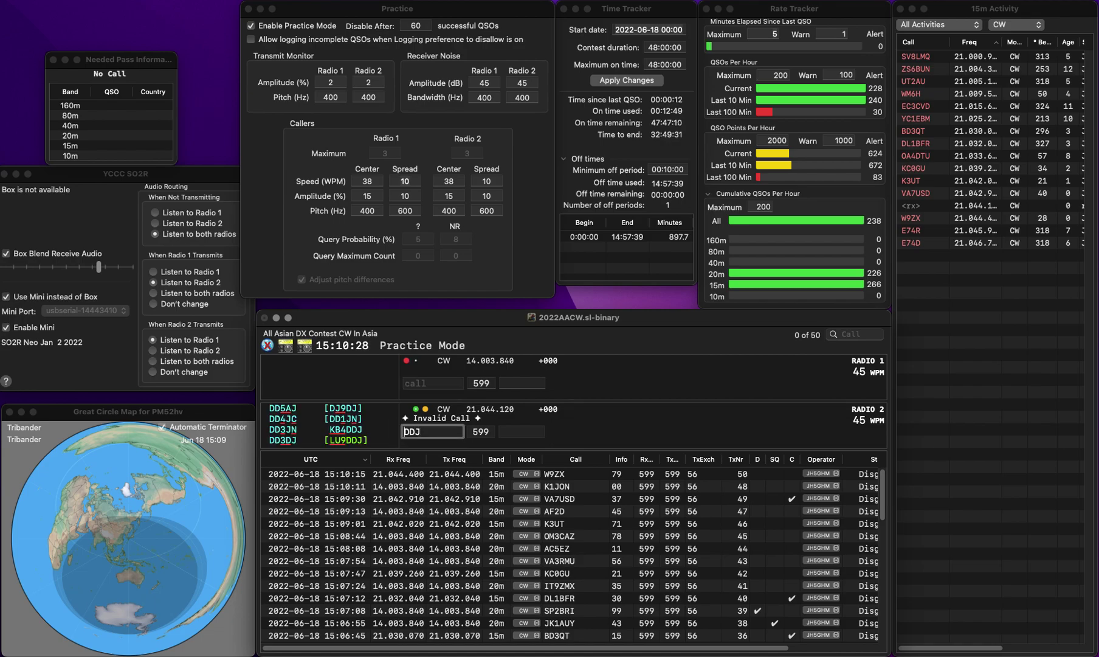
pyautogui.click(433, 383)
pyautogui.write('UT5PY')
pyautogui.press('Return')
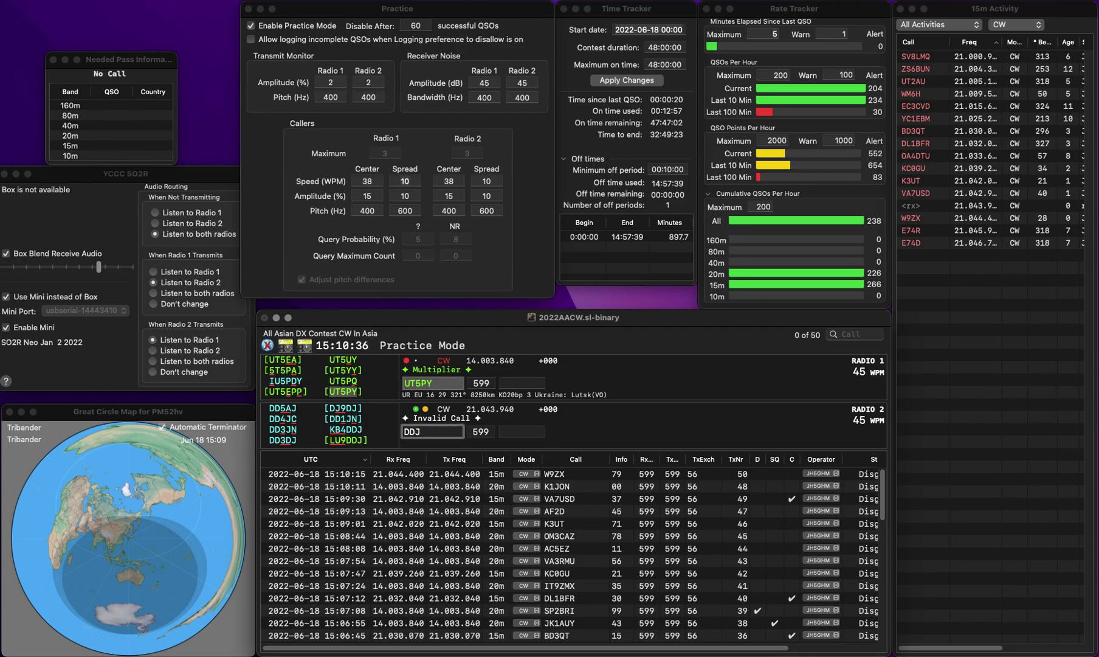
# Step: Send the exchange to UT5PY on Radio 1 again and log it with received exchange 19
pyautogui.click(433, 383)
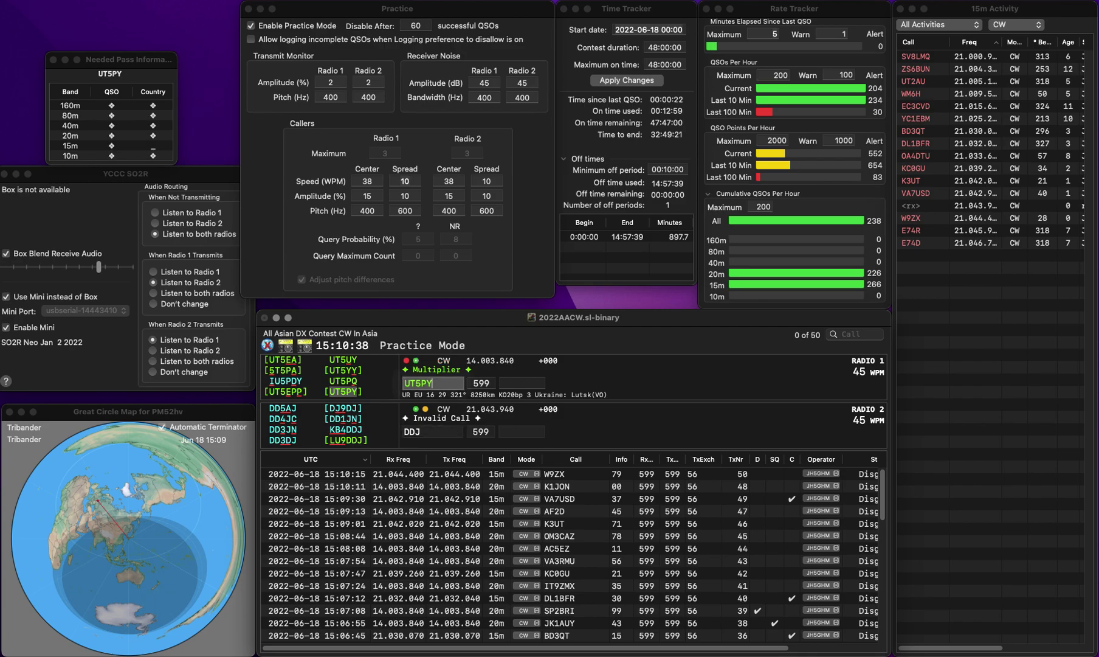
pyautogui.press('Return')
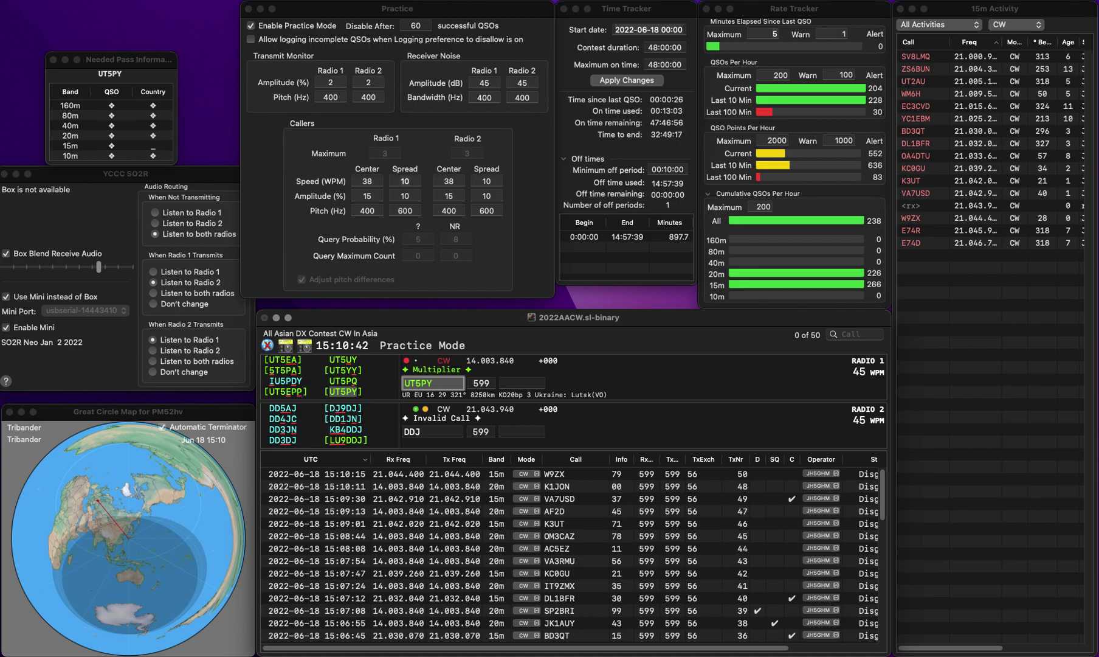
pyautogui.press('space')
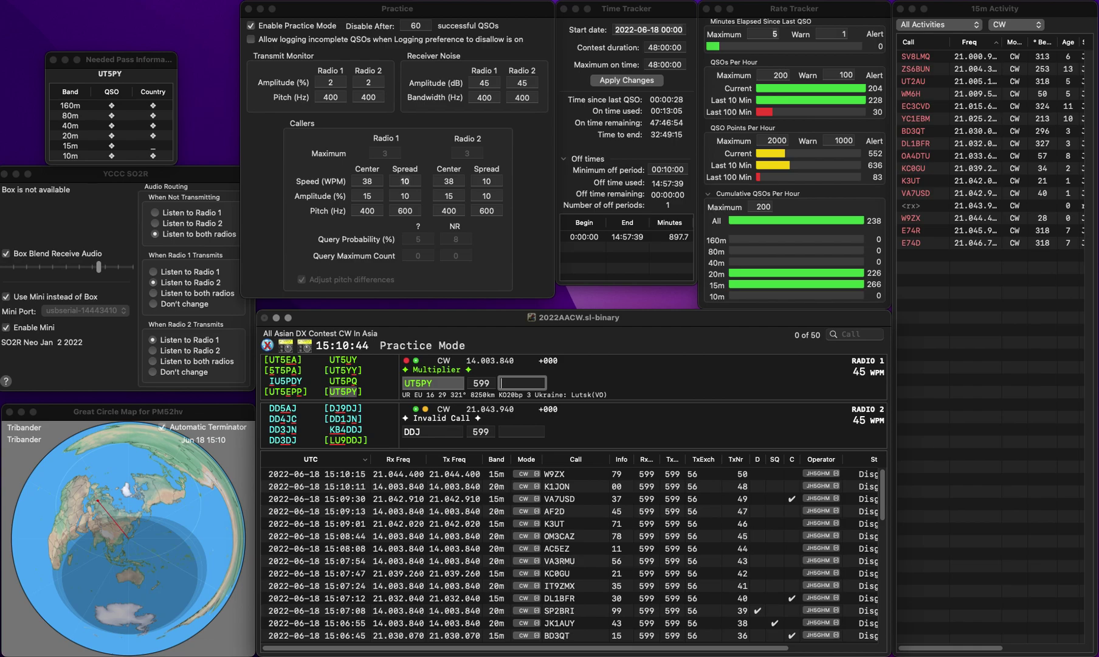
pyautogui.write('A9')
pyautogui.press('Left')
pyautogui.press('BackSpace')
pyautogui.write('1')
pyautogui.press('Return')
pyautogui.write('D')
pyautogui.press('BackSpace')
pyautogui.write('KB')
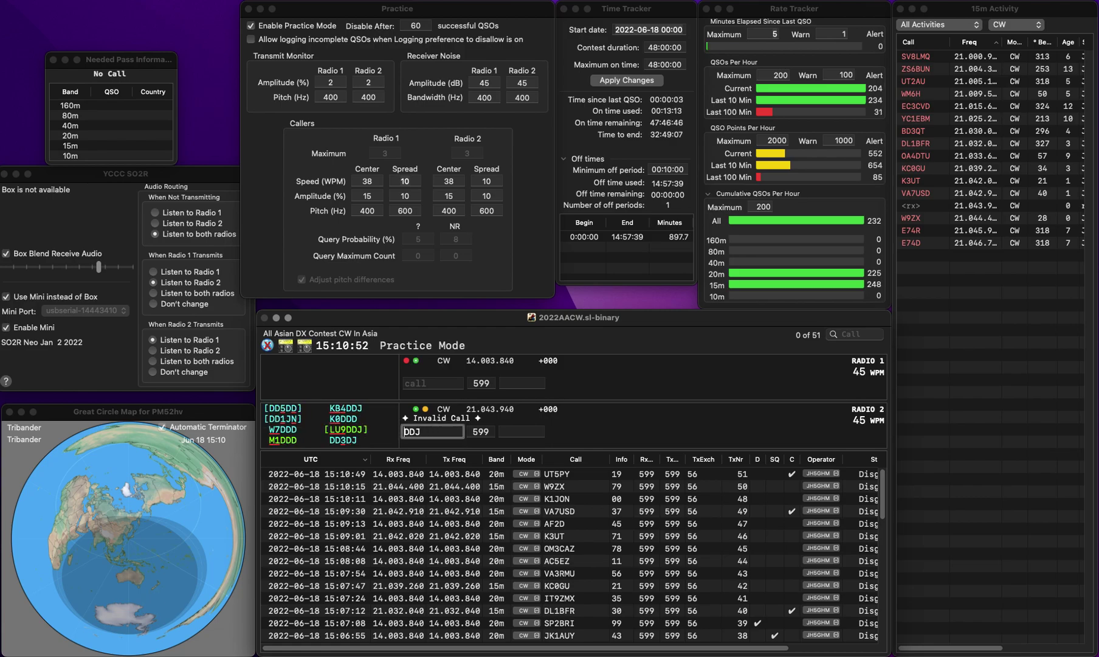
pyautogui.write('4')
pyautogui.press('Return')
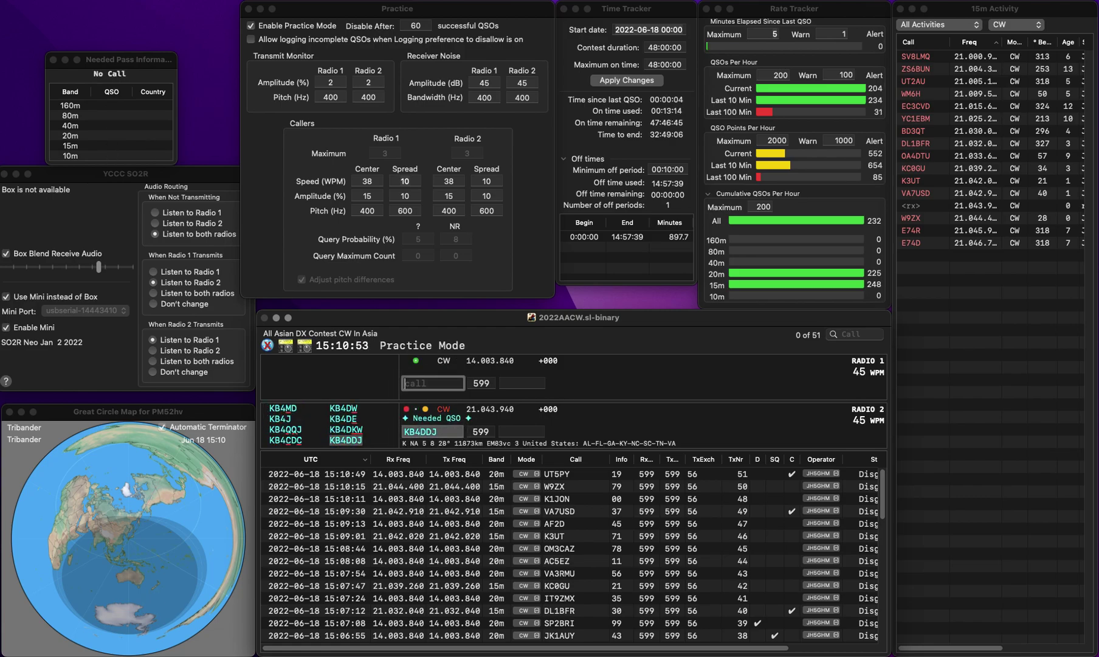
pyautogui.write('UA4W')
pyautogui.press('Return')
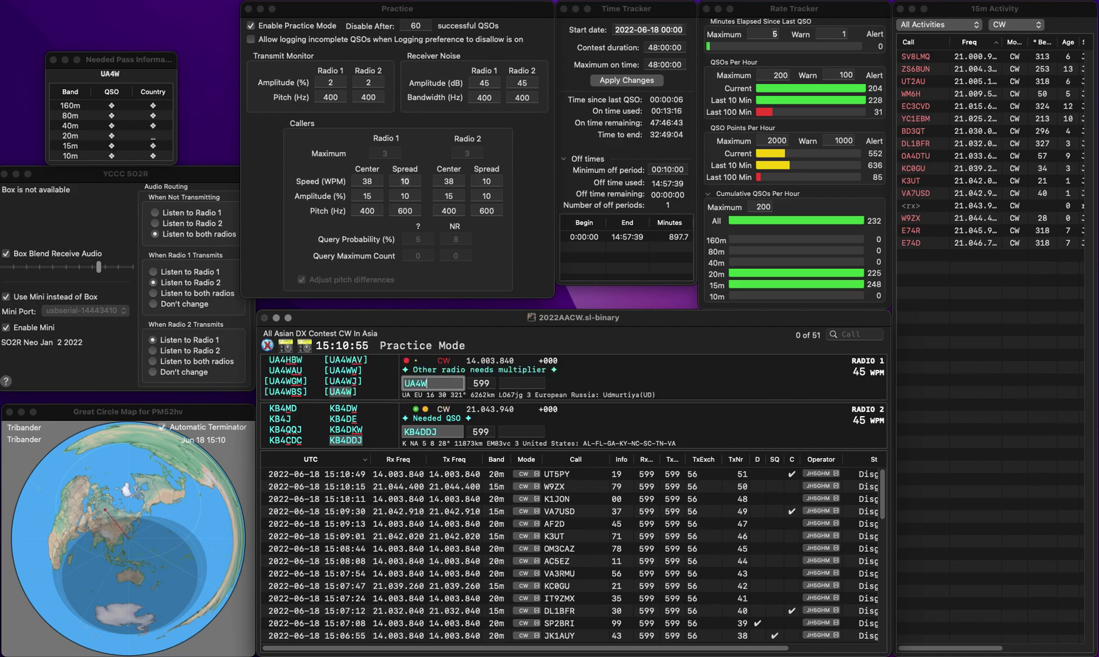
pyautogui.press('space')
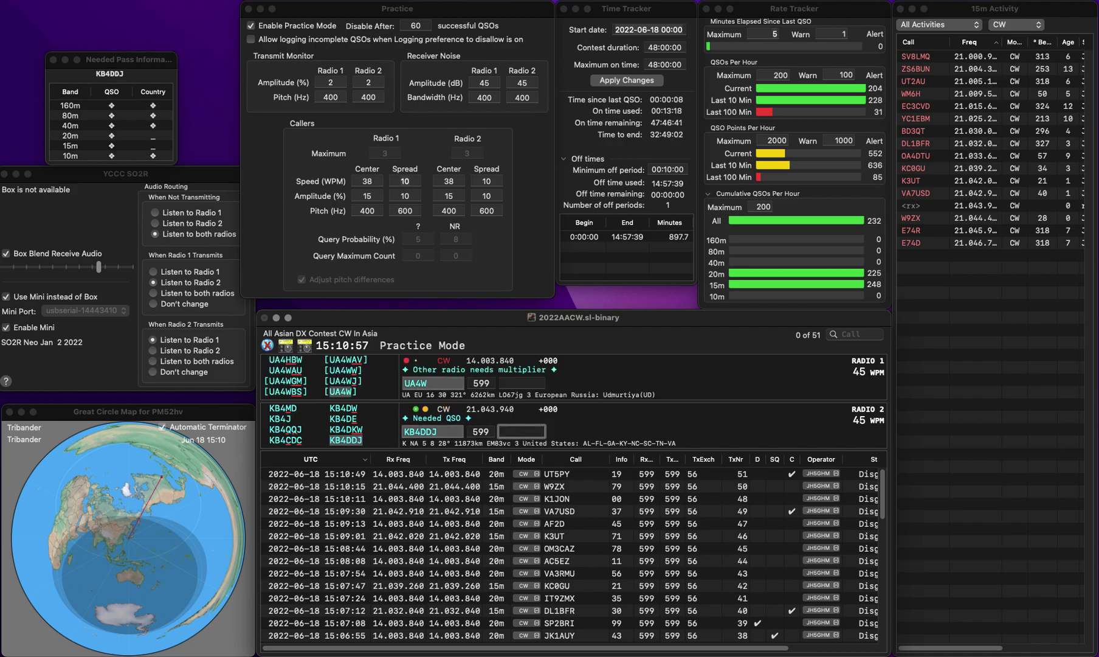
pyautogui.write('32')
pyautogui.press('Return')
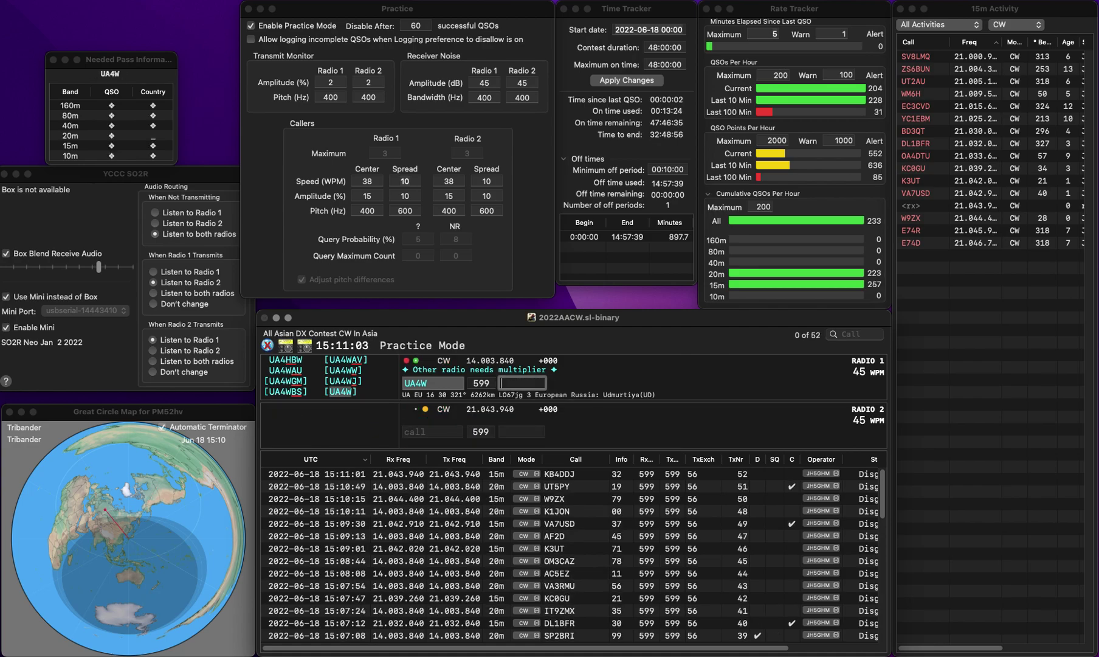
pyautogui.write('48')
pyautogui.press('Return')
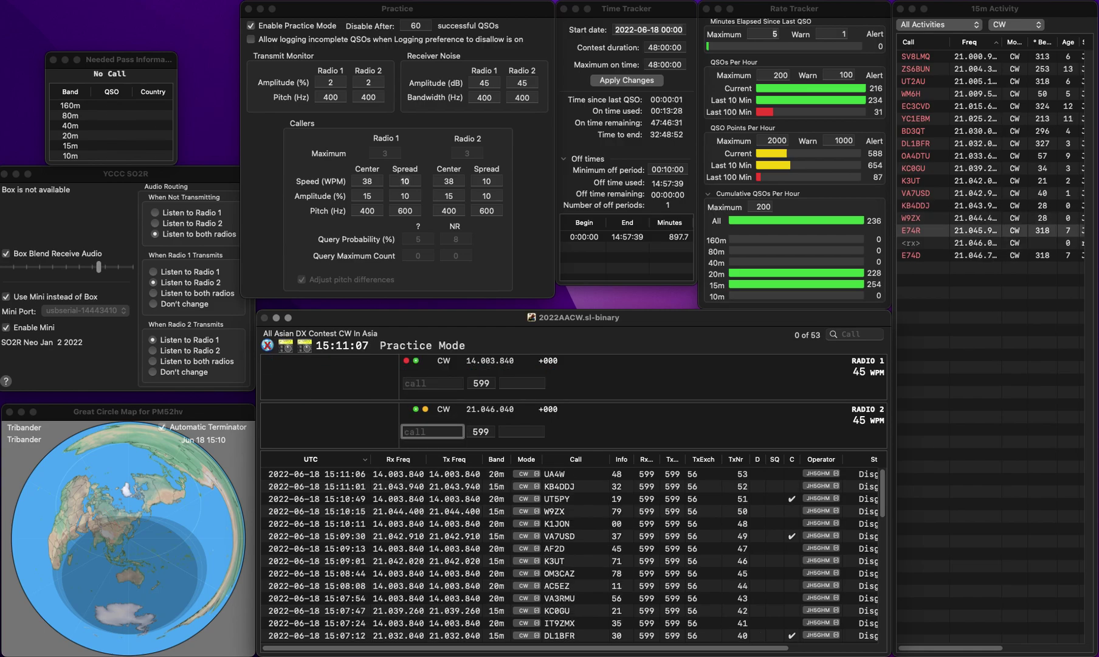
# Step: Work IN3BFW on Radio 1 and log it with received exchange 00
pyautogui.click(432, 383)
pyautogui.write('N3')
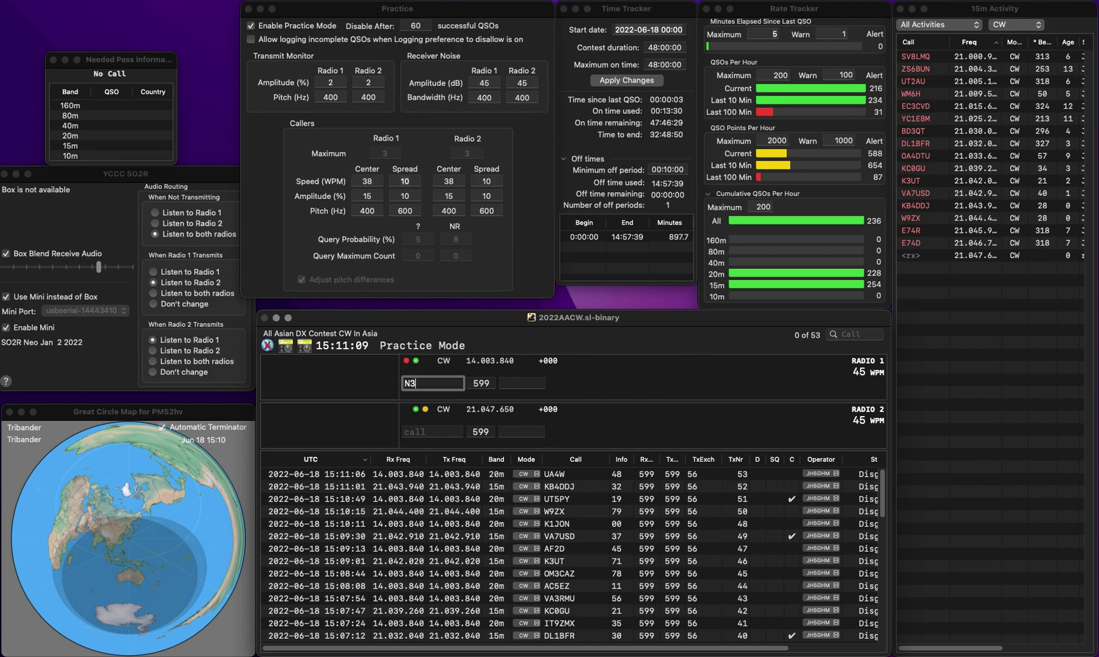
pyautogui.write('BFW')
pyautogui.press('super+Left')
pyautogui.write('I')
pyautogui.press('Return')
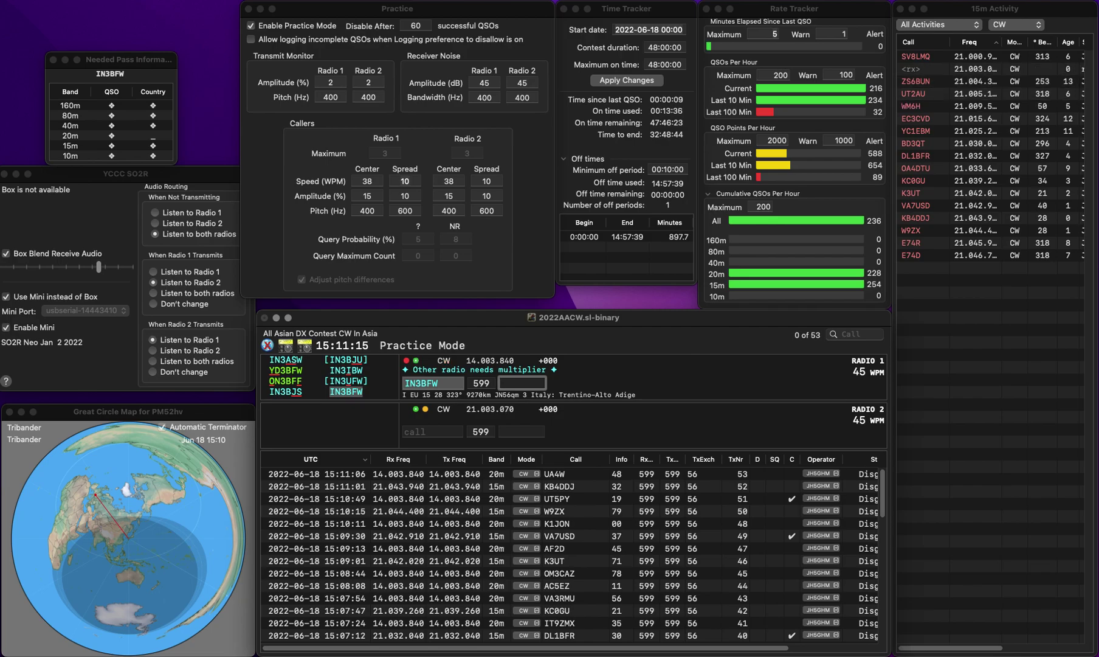
pyautogui.write('00')
pyautogui.press('Return')
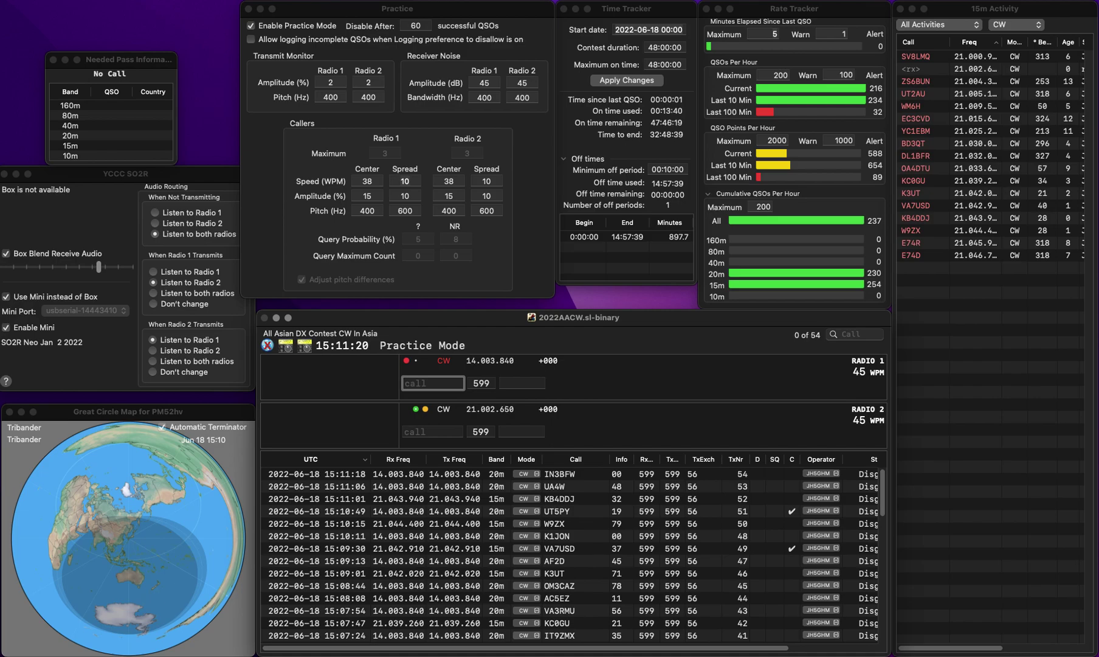
pyautogui.press('Down')
pyautogui.write('W5SS')
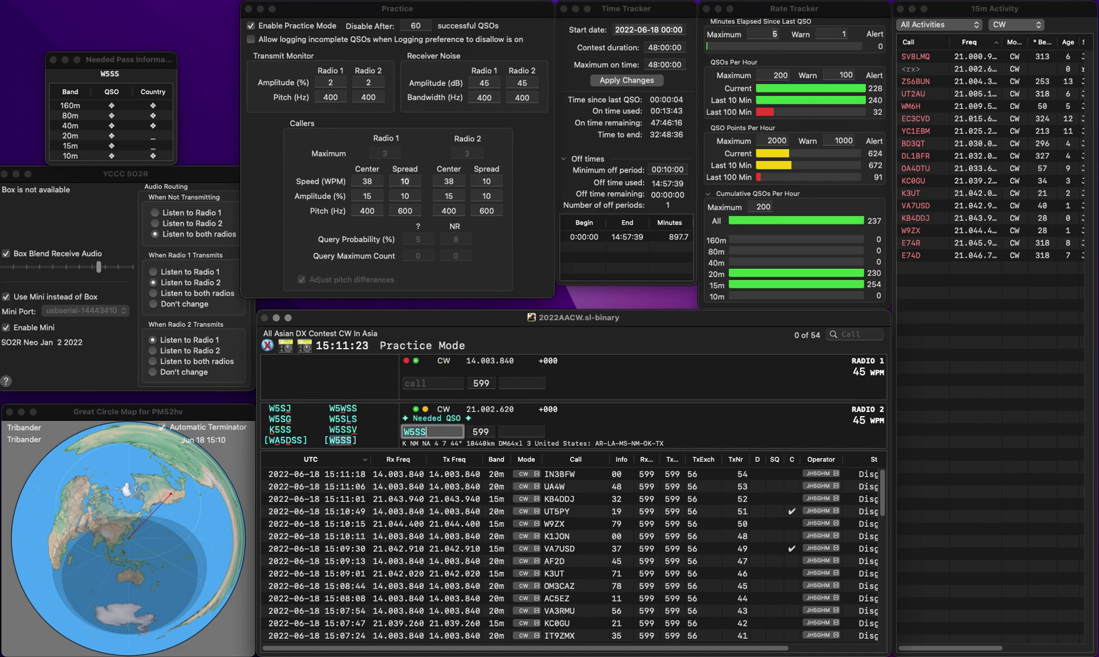
pyautogui.press('Return')
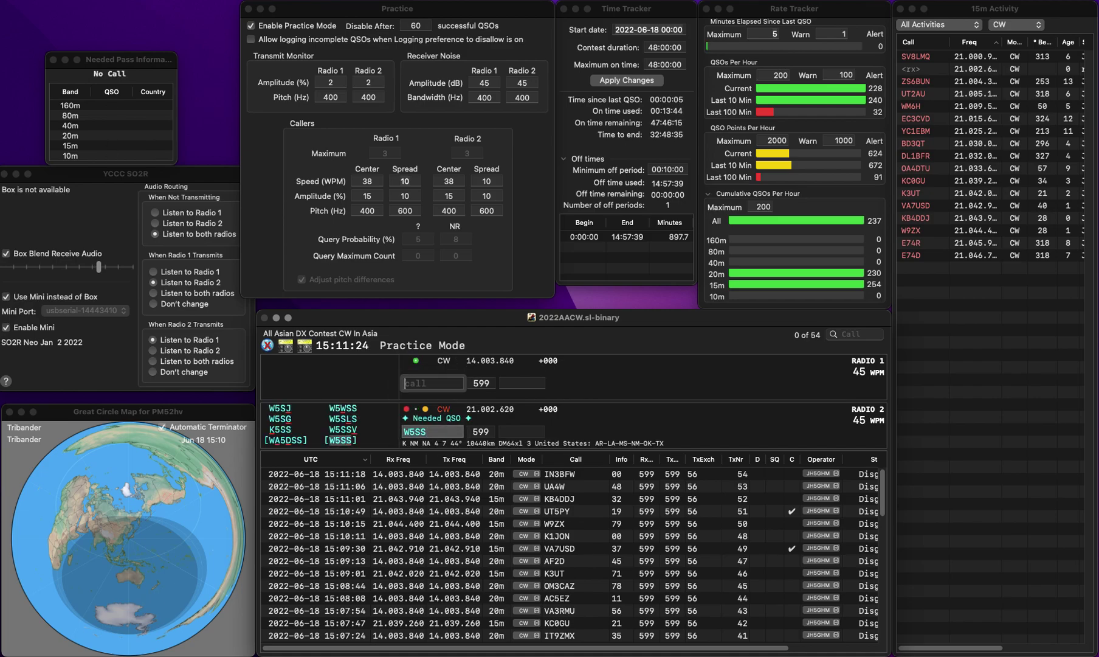
pyautogui.write('W2DLL')
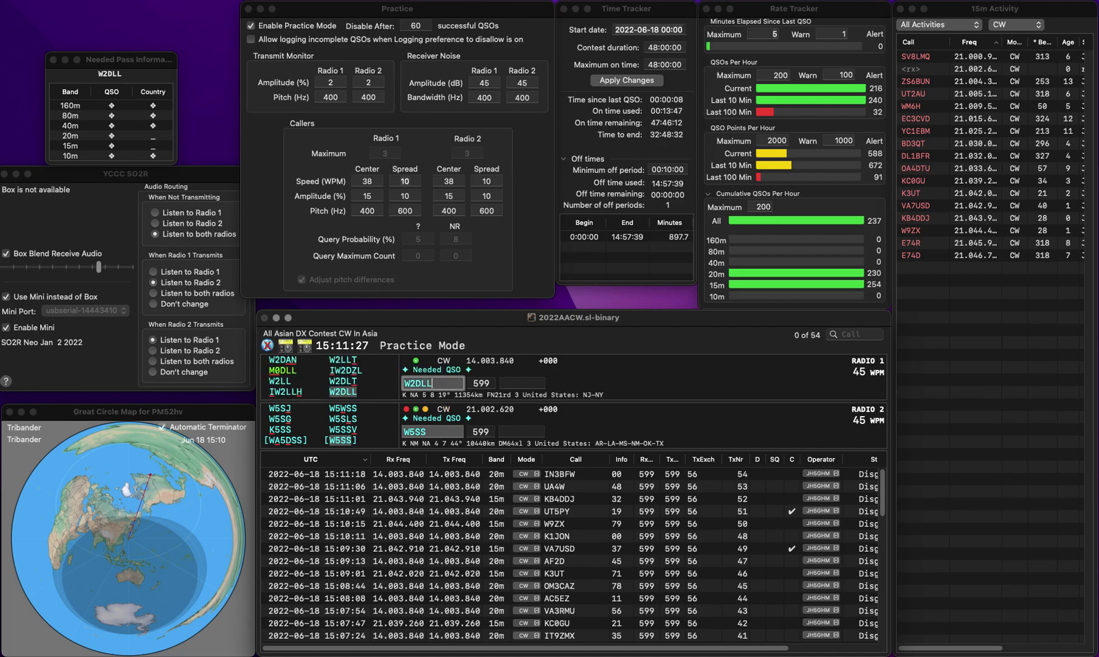
pyautogui.press('Return')
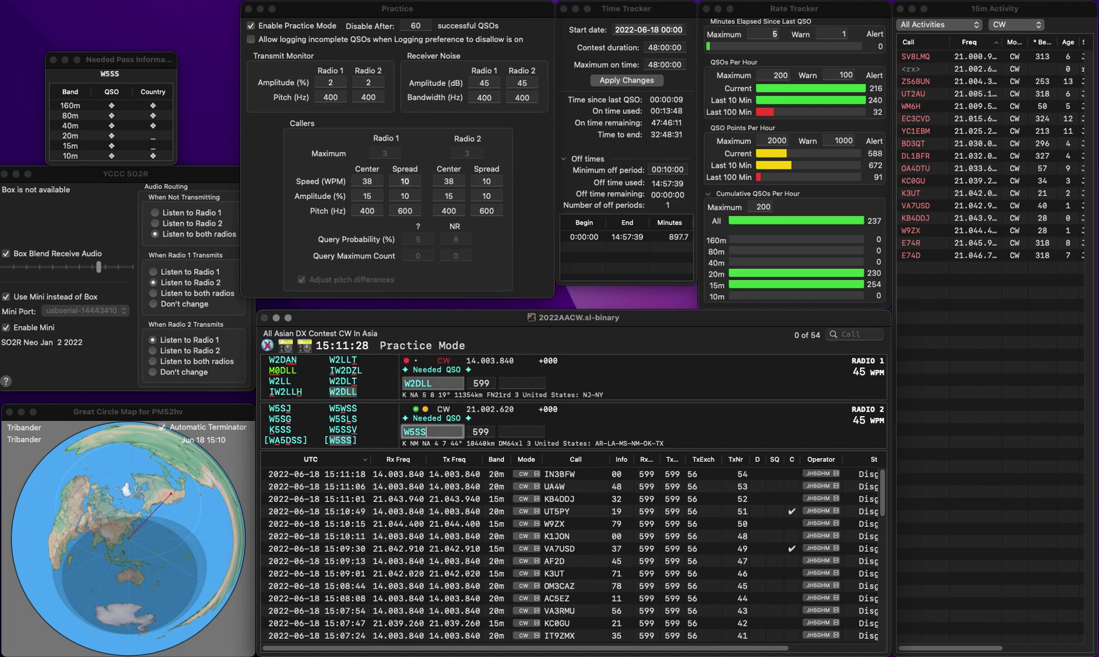
pyautogui.press('Tab')
pyautogui.press('Return')
pyautogui.press('Tab')
pyautogui.write('2')
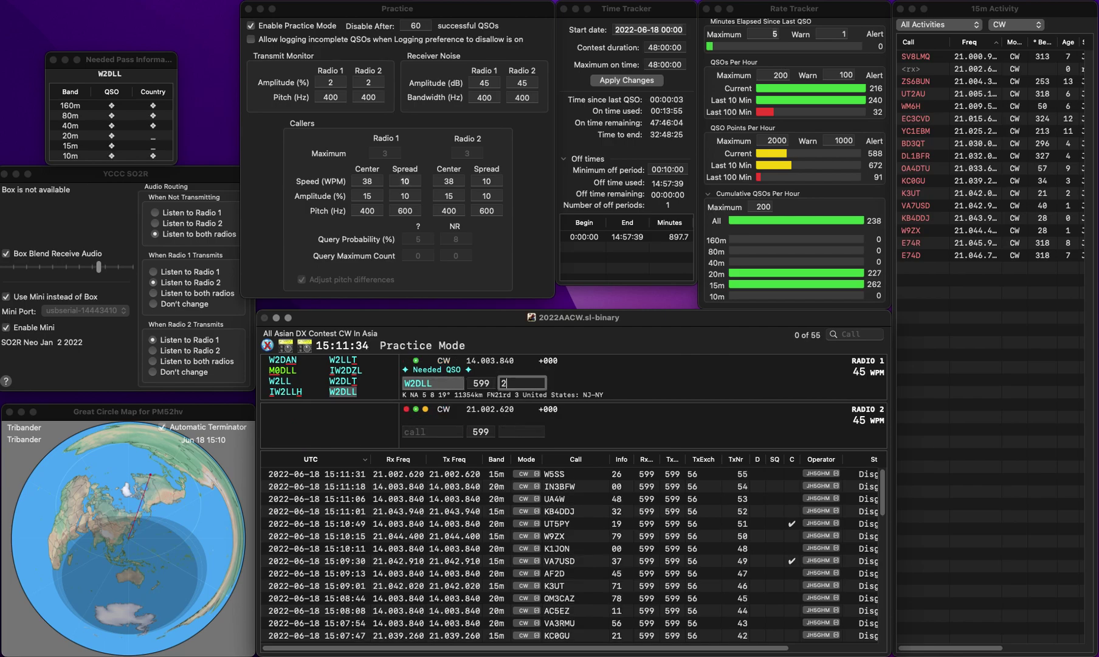
pyautogui.write('9')
pyautogui.press('Return')
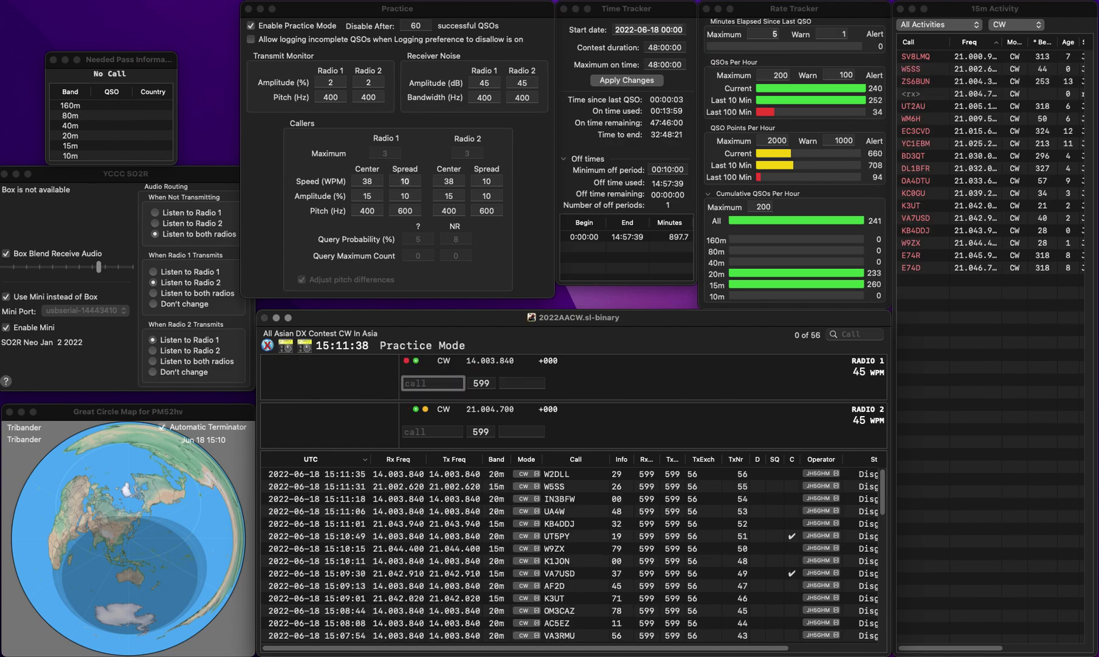
# Step: Enter the call N0UB on Radio 2, and call CQ on Radio 1
pyautogui.click(432, 432)
pyautogui.write('MIB')
pyautogui.press('Left')
pyautogui.press('Left')
pyautogui.press('BackSpace')
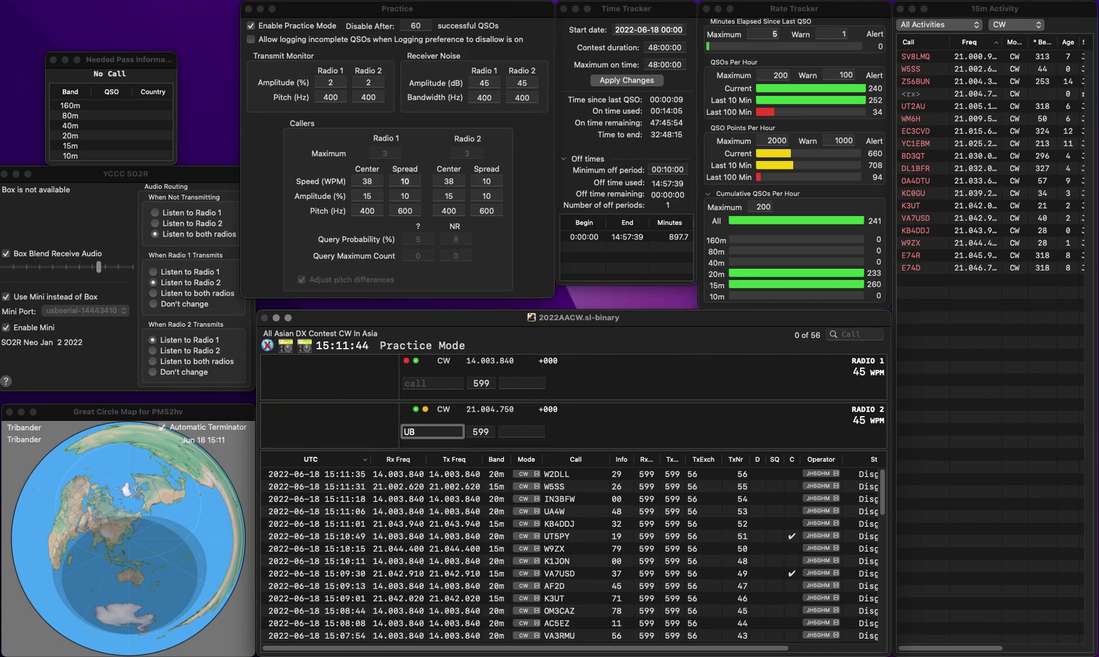
pyautogui.write('N0')
pyautogui.click(432, 383)
pyautogui.press('Return')
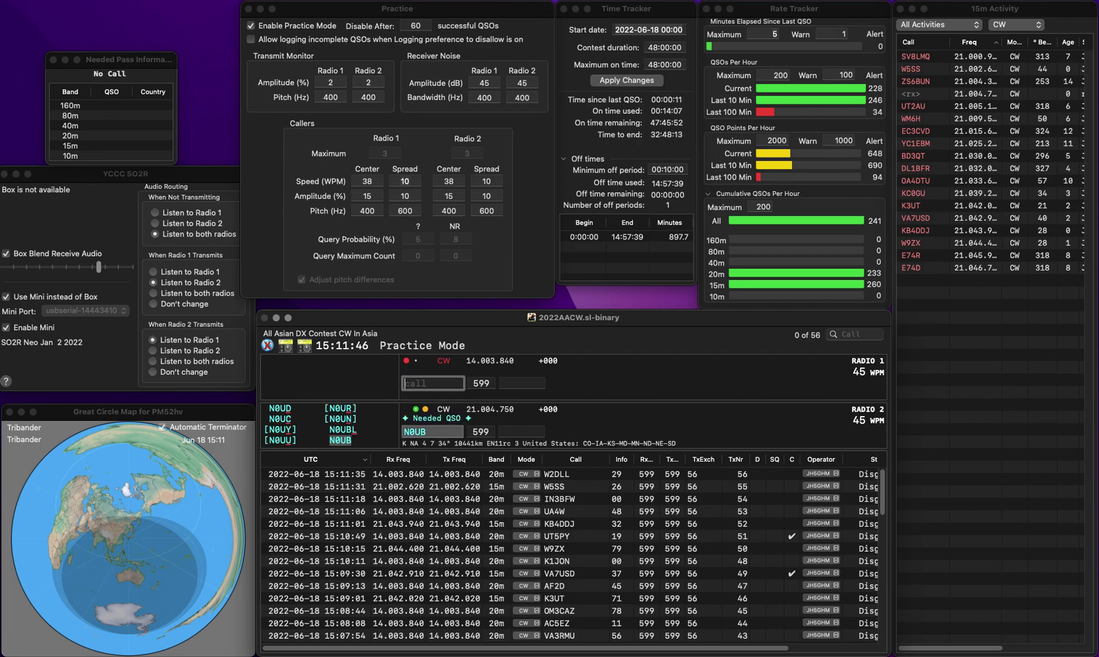
# Step: Work VK6Z on Radio 1 and log it with received exchange 53
pyautogui.write('VK6')
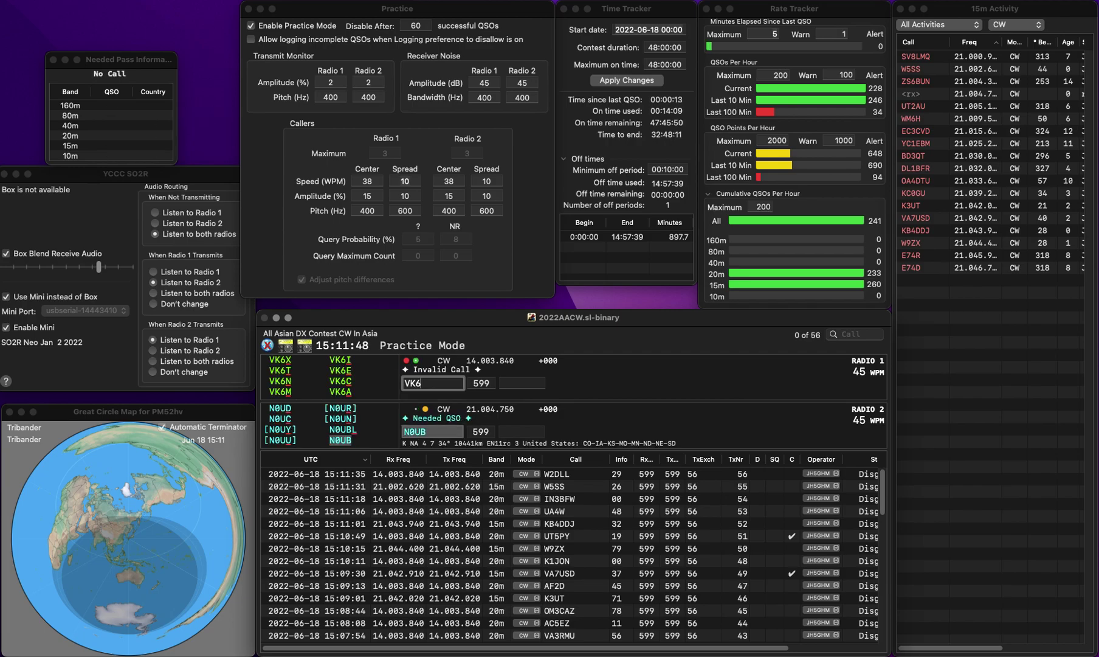
pyautogui.write('Z')
pyautogui.press('`')
pyautogui.press('`')
pyautogui.press('space')
pyautogui.press('space')
pyautogui.press('`')
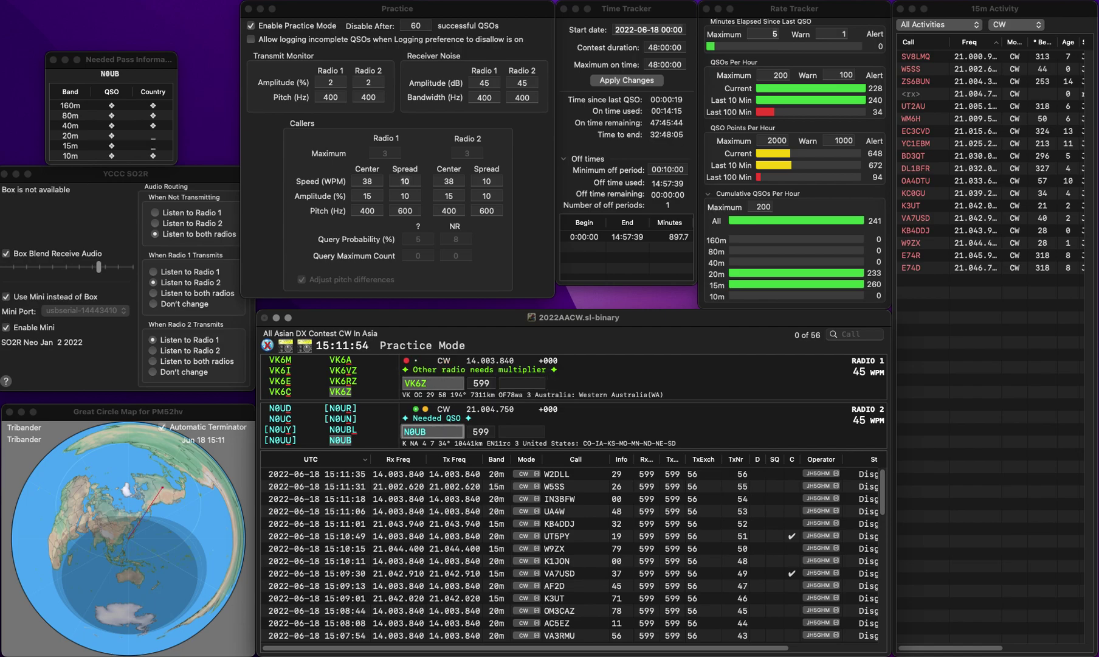
pyautogui.press('`')
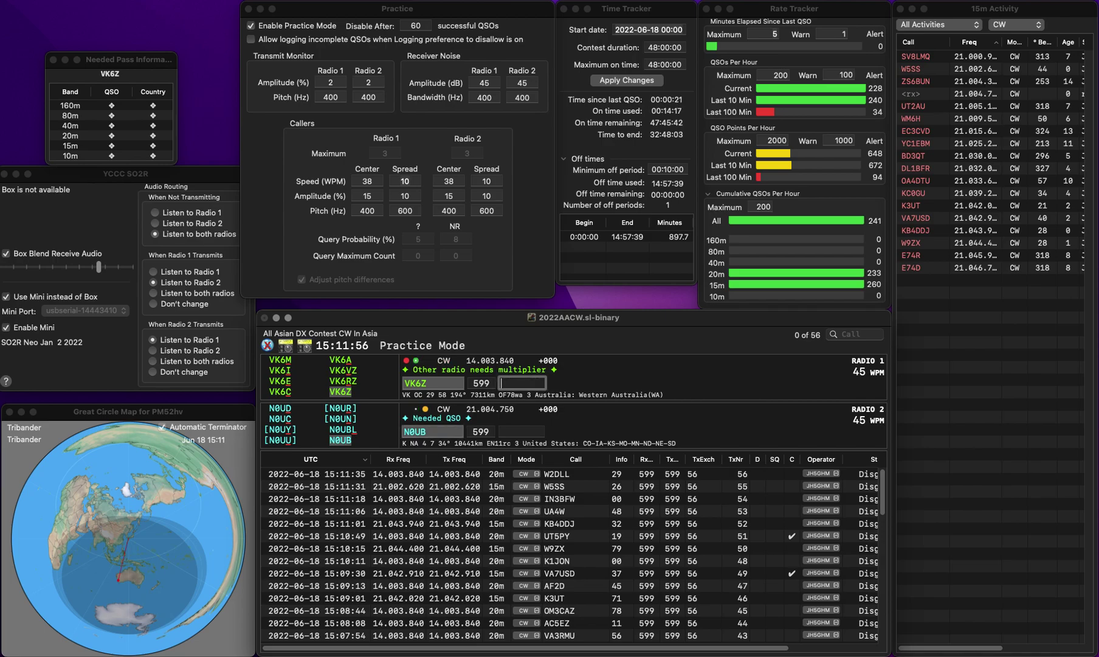
pyautogui.write('53')
pyautogui.press('Return')
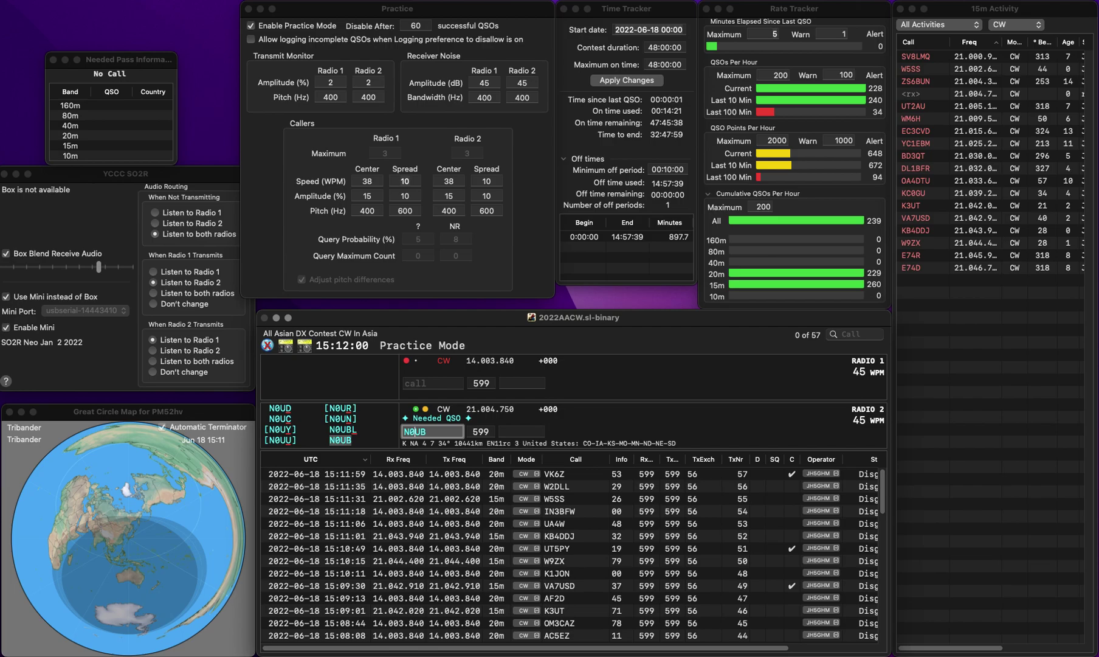
# Step: Enter the call EB1IC on Radio 1 and send the exchange
pyautogui.press('Up')
pyautogui.write('EB')
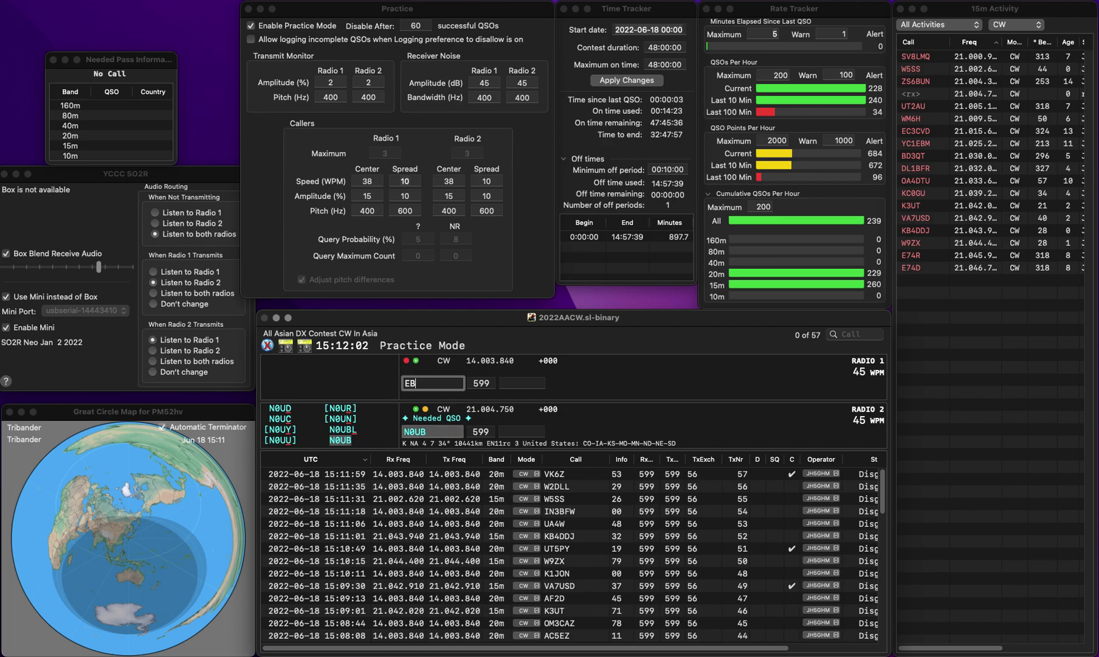
pyautogui.write('1IC')
pyautogui.press('Return')
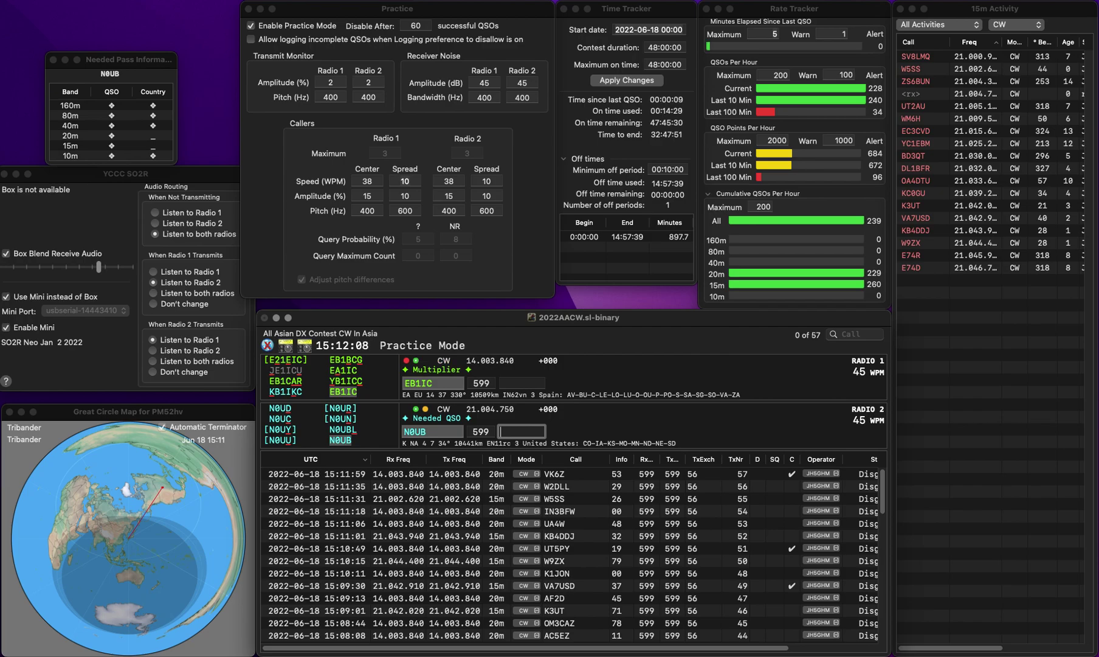
# Step: Send the exchange to N0UB on Radio 2 and log it with received exchange 29, entering a partial 2 for EB1IC on Radio 1 in between
pyautogui.press('Up')
pyautogui.press('Down')
pyautogui.press('Return')
pyautogui.press('Up')
pyautogui.write('2')
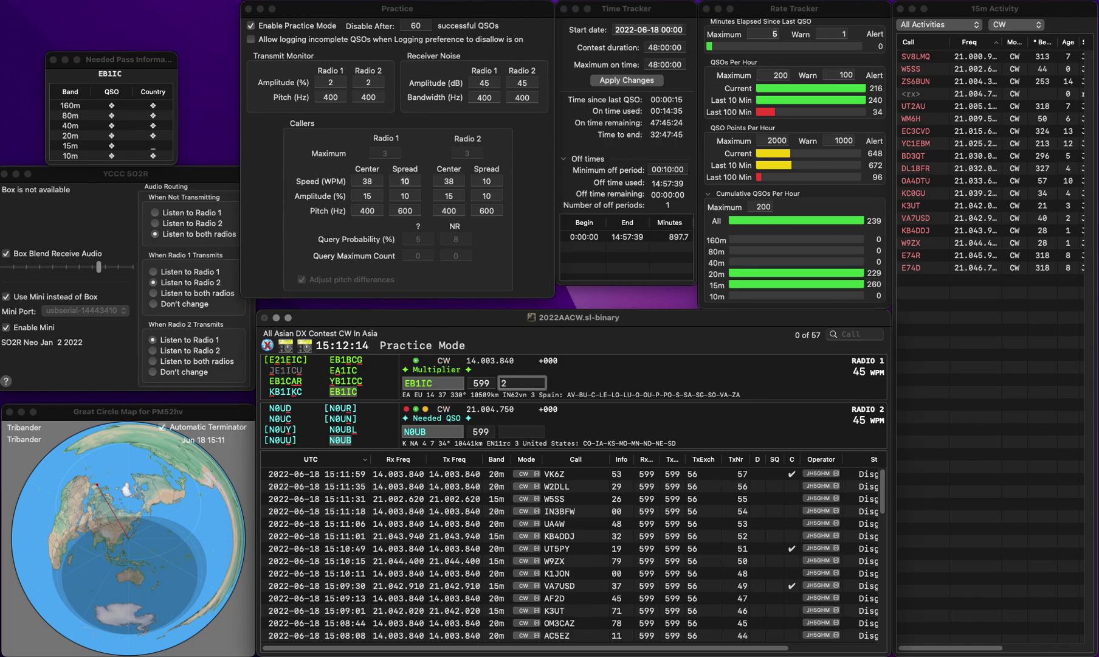
pyautogui.press('Return')
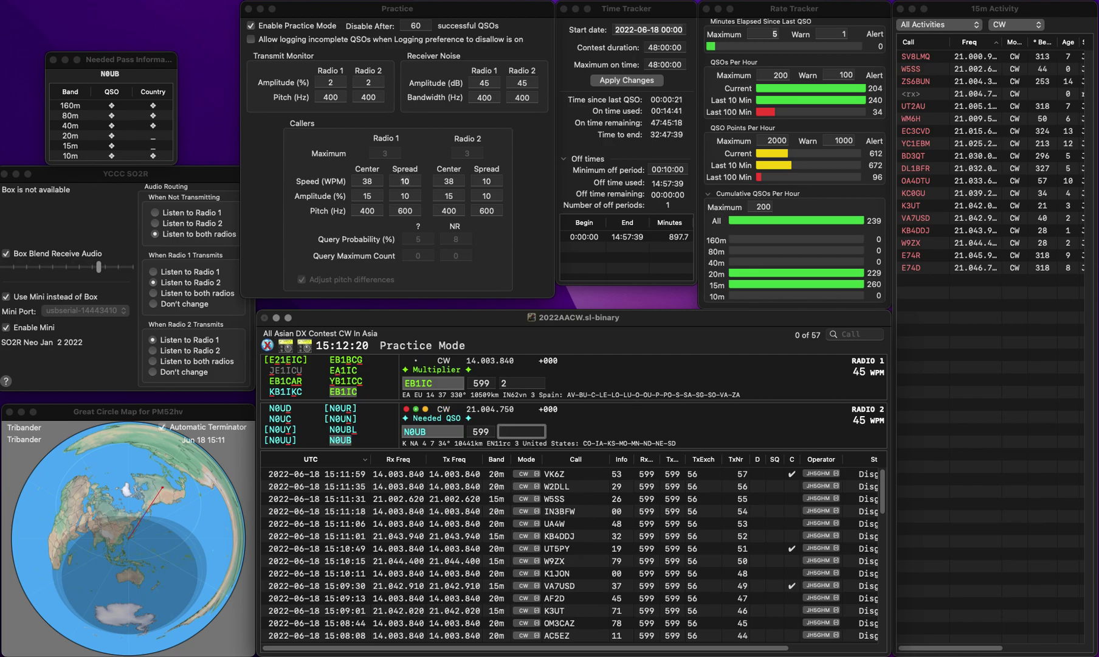
pyautogui.write('29')
pyautogui.press('Return')
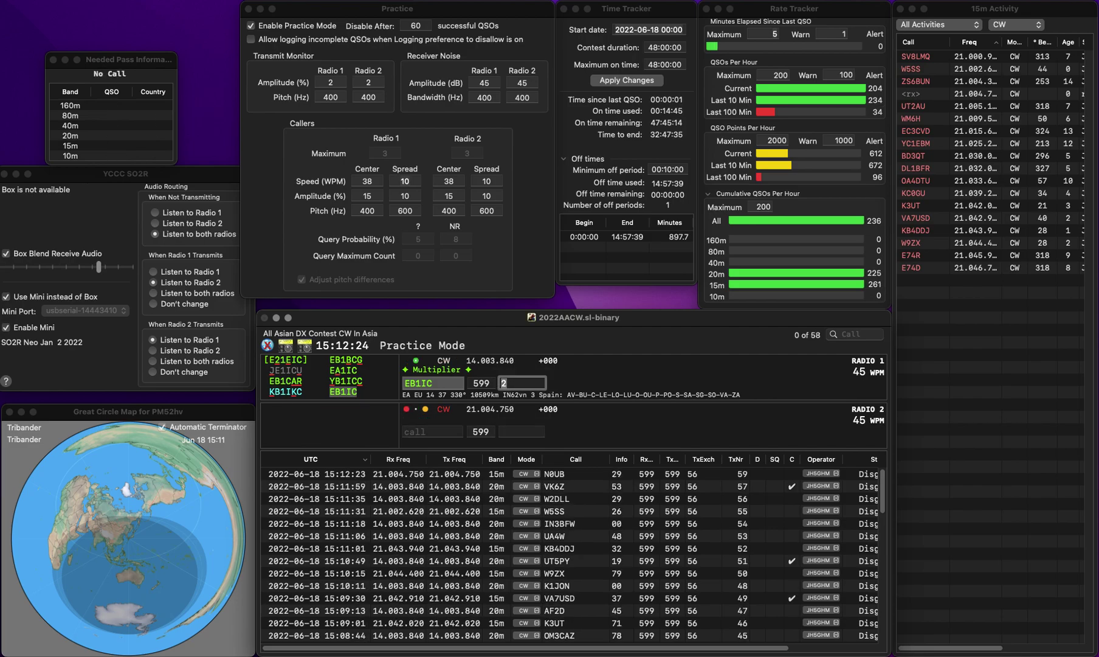
pyautogui.press('BackSpace')
pyautogui.write('6')
pyautogui.press('Return')
pyautogui.write('25')
pyautogui.press('Return')
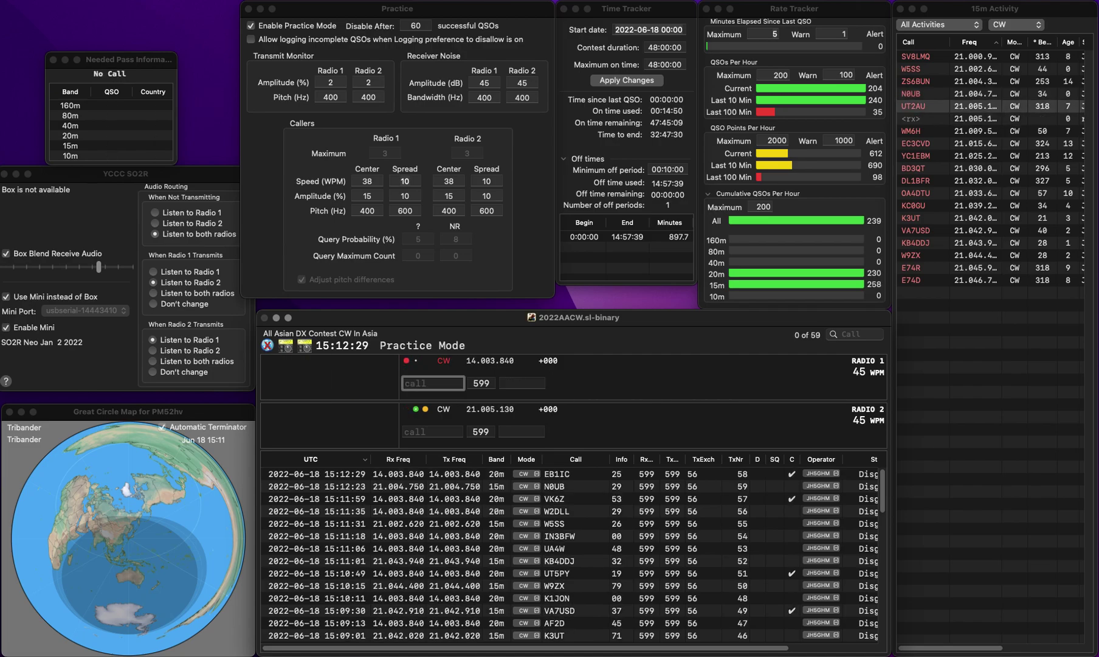
pyautogui.write('WA0')
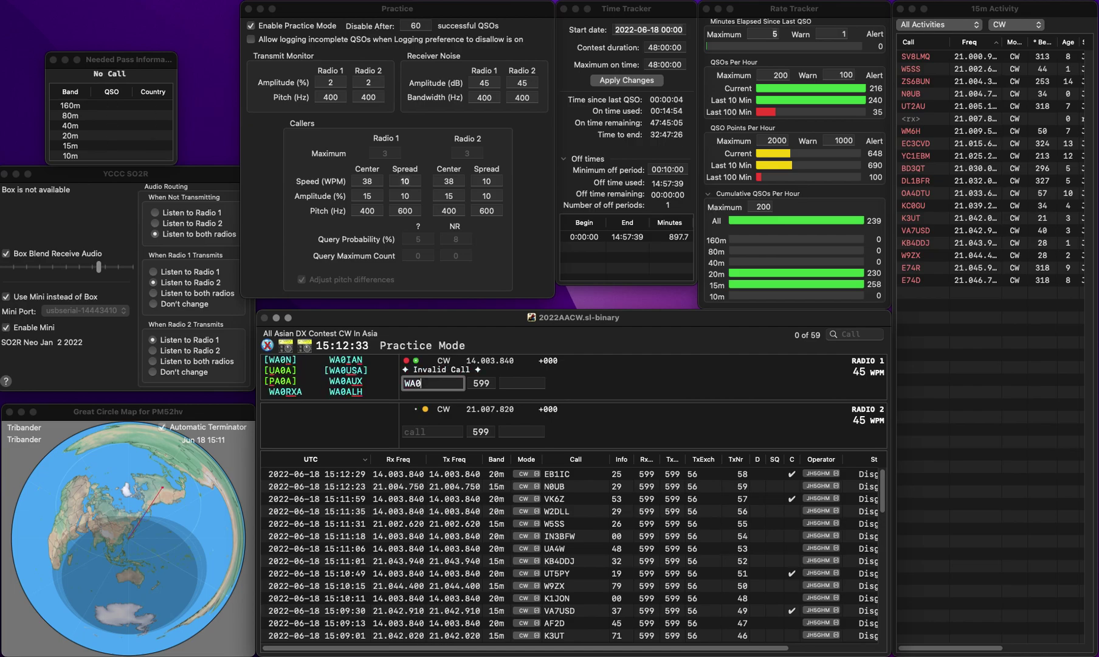
pyautogui.write('RBW')
pyautogui.press('Return')
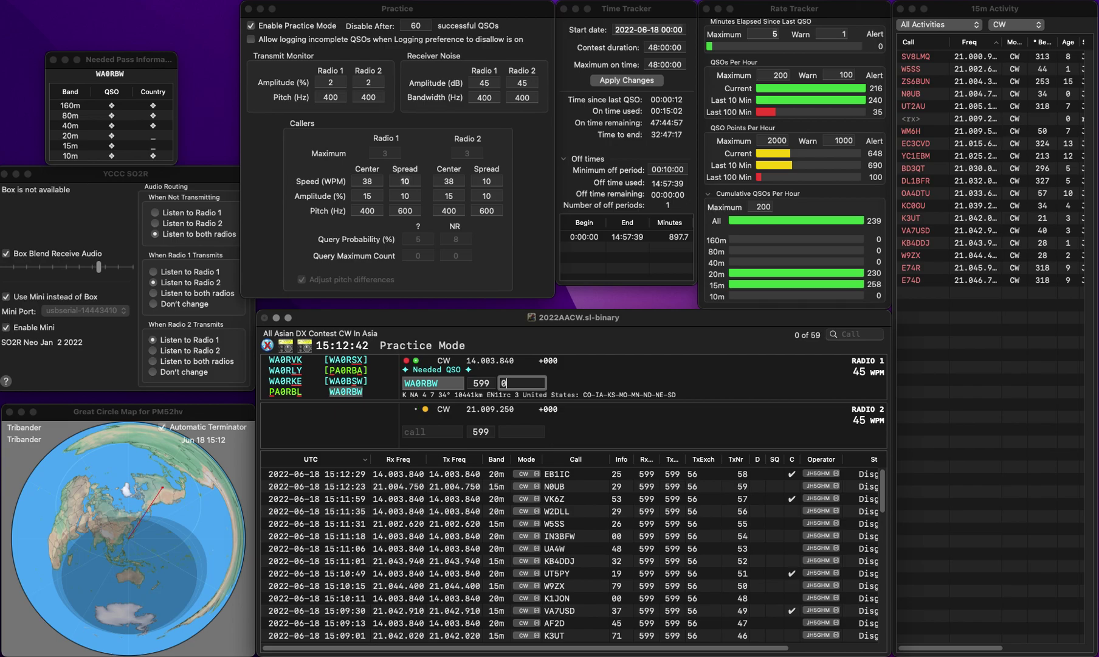
pyautogui.write('9')
pyautogui.press('Return')
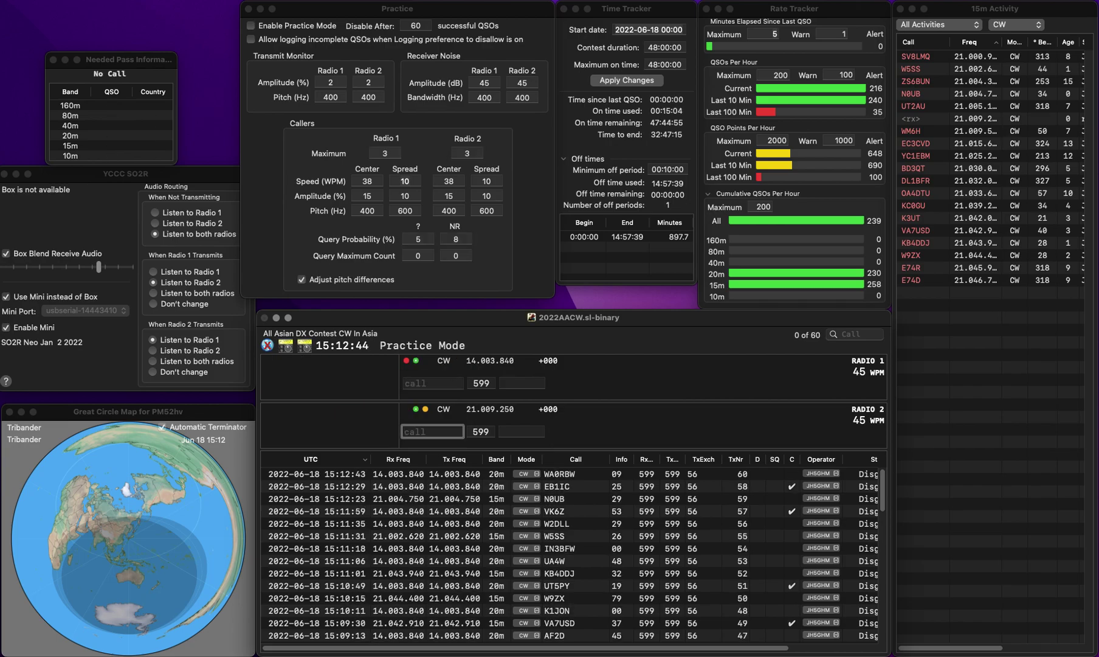